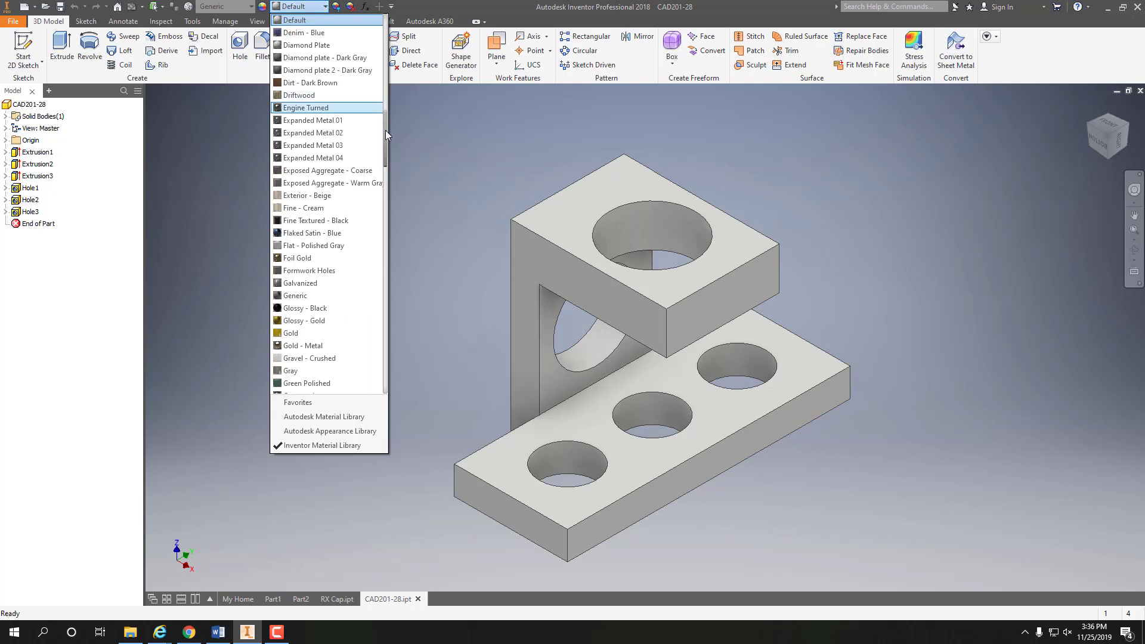
- Apply the Green Polished appearance to the bracket part
{"action": "left_click_drag", "start_coordinate": [386, 130], "coordinate": [384, 145]}
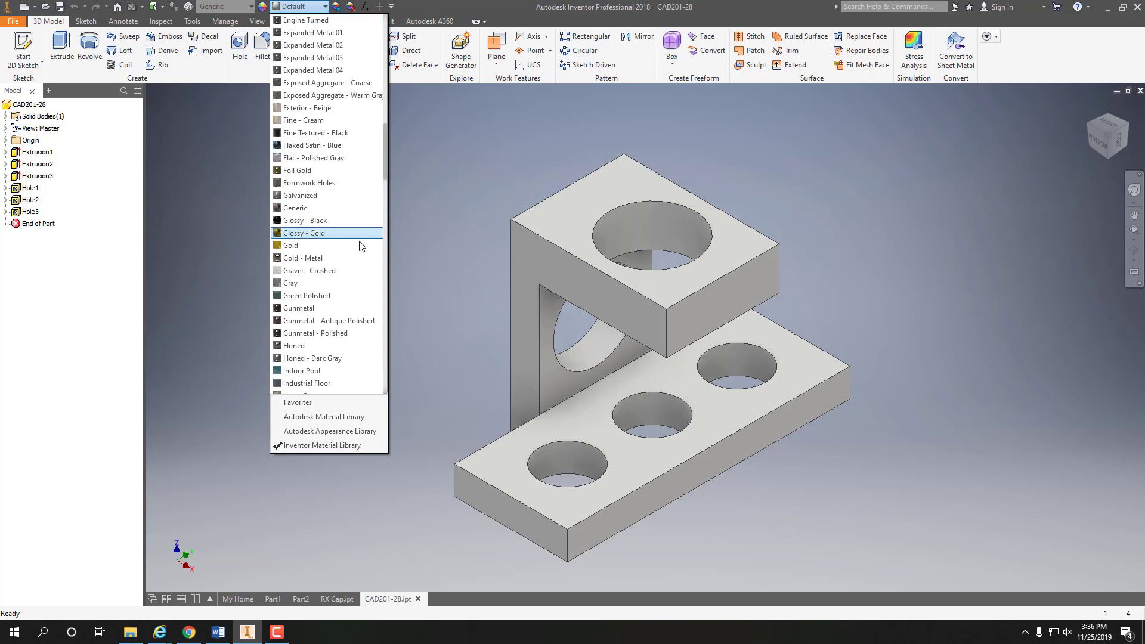
{"action": "left_click", "coordinate": [327, 296]}
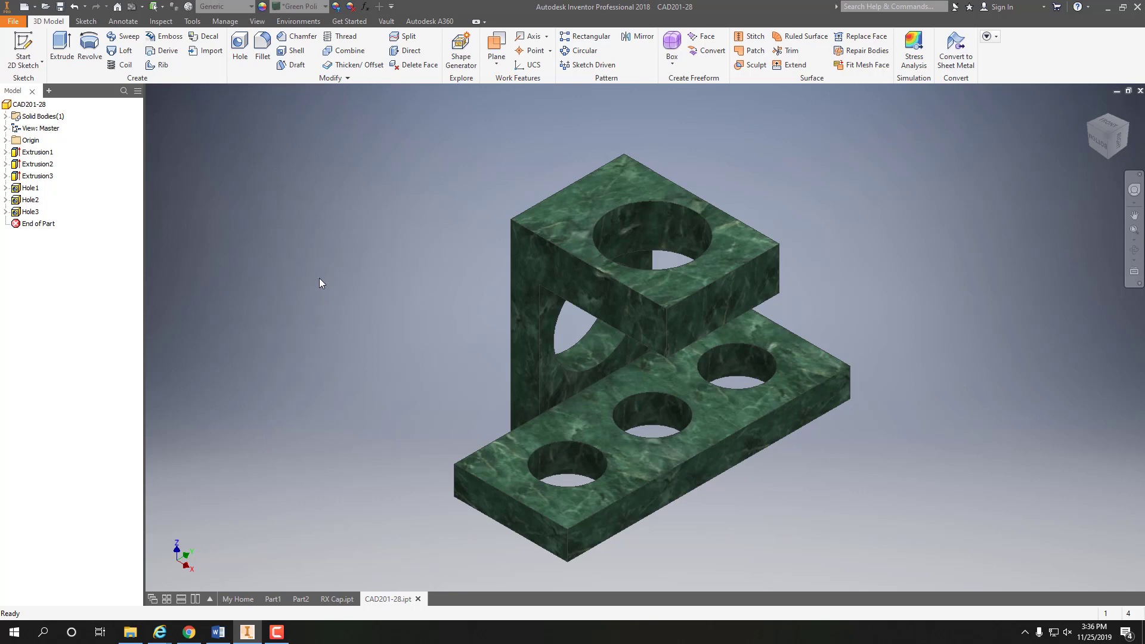
- Create a new drawing and start a base view of CAD201-28.ipt at 2:1 scale
{"action": "left_click", "coordinate": [35, 10]}
{"action": "left_click", "coordinate": [52, 55]}
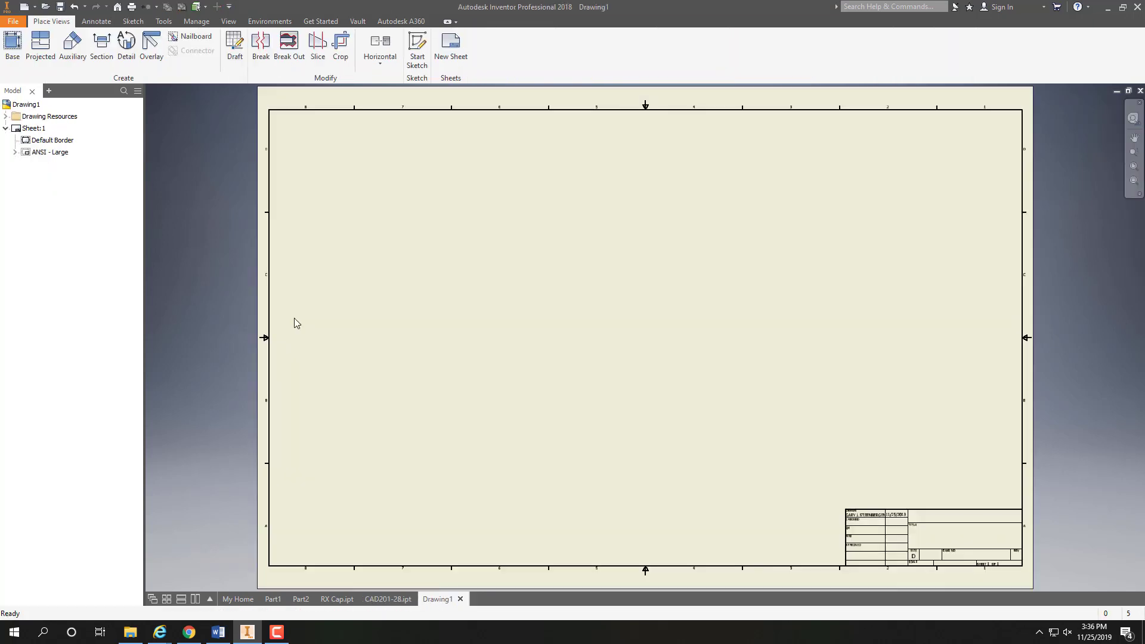
{"action": "left_click", "coordinate": [11, 47]}
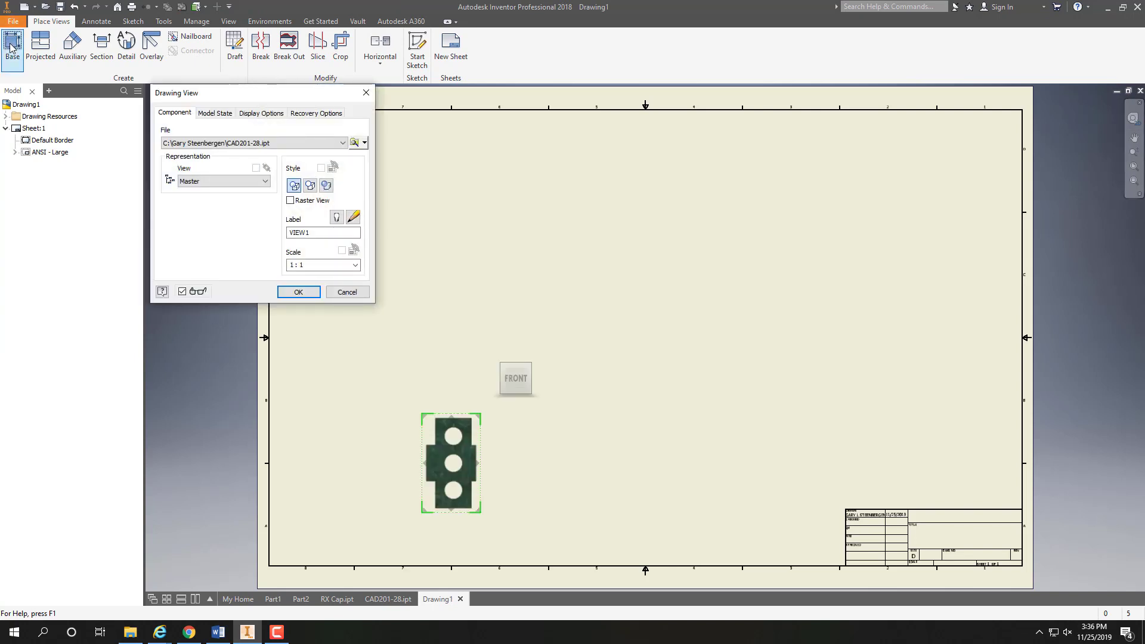
{"action": "left_click", "coordinate": [356, 266]}
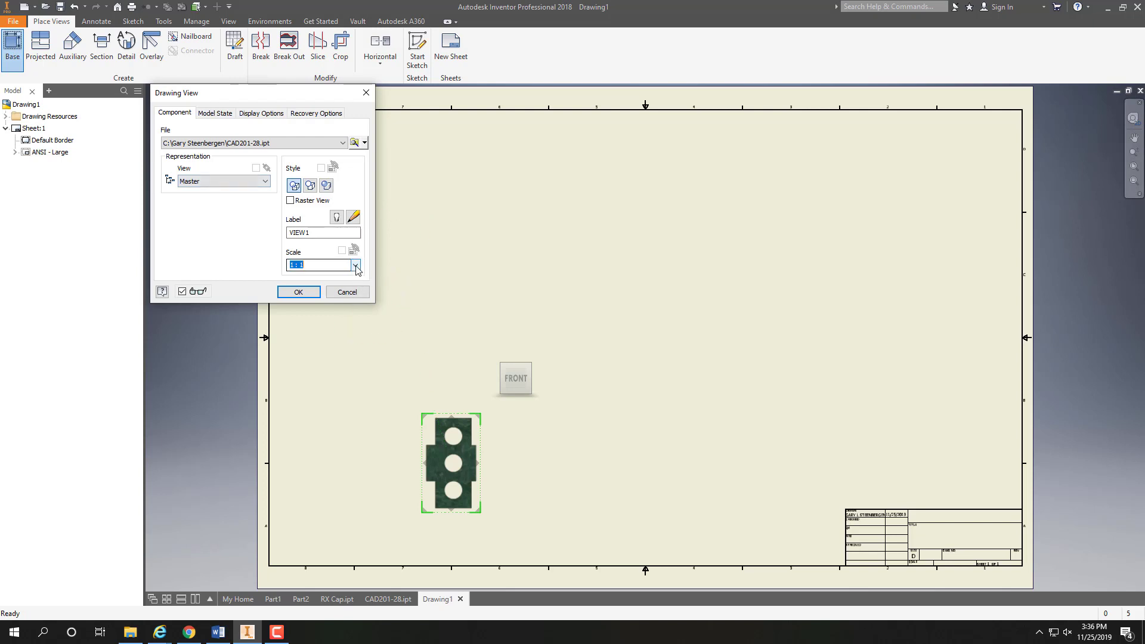
{"action": "left_click", "coordinate": [356, 266]}
{"action": "left_click", "coordinate": [318, 306]}
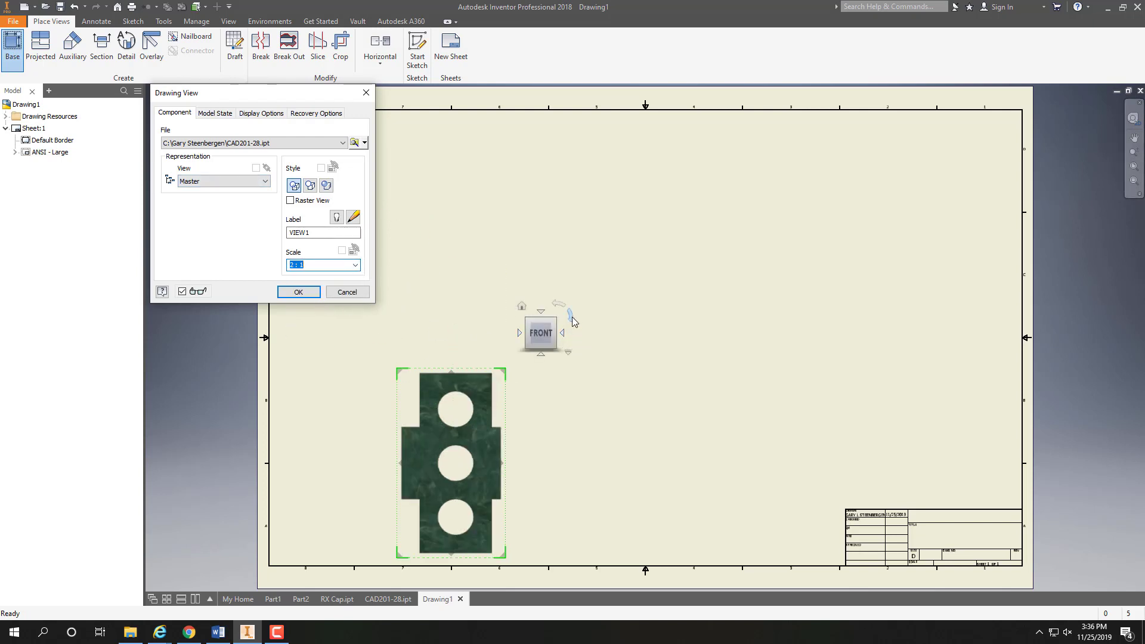
- Orient the base view to the Right face with the base plate down and hidden lines removed, create it and move it to the sheet's centre
{"action": "left_click", "coordinate": [571, 318]}
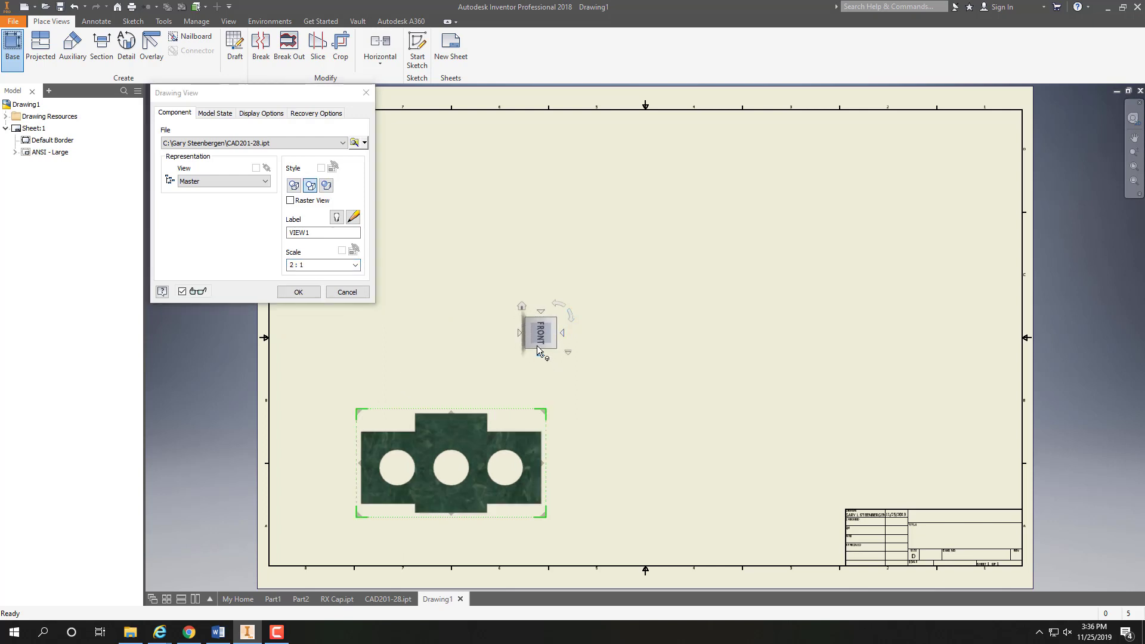
{"action": "left_click", "coordinate": [541, 314]}
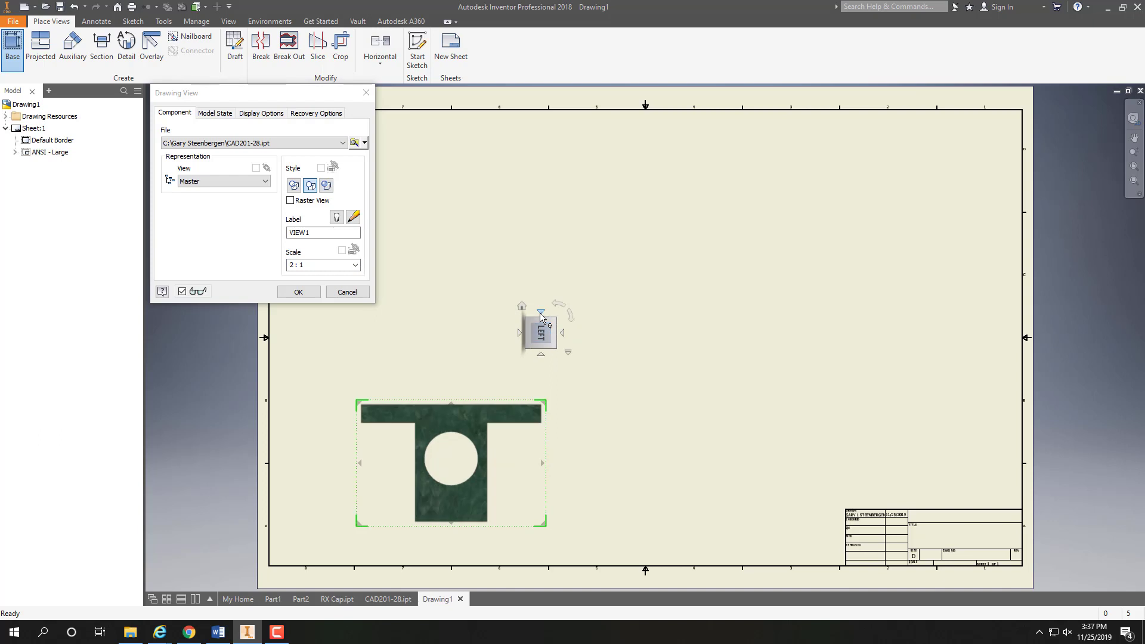
{"action": "left_click", "coordinate": [541, 357]}
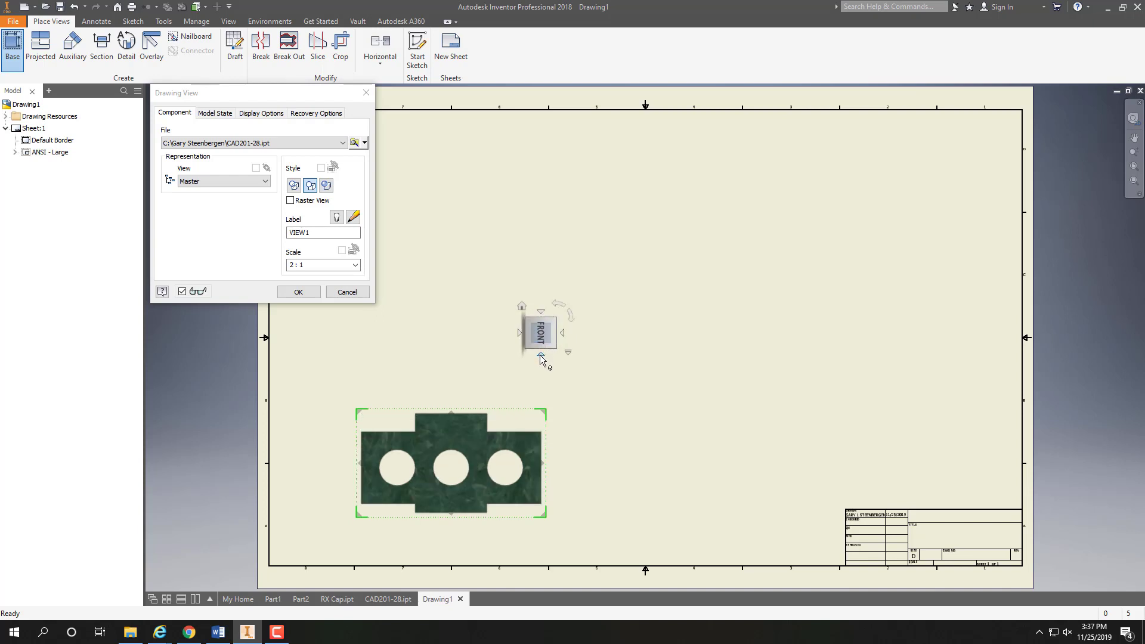
{"action": "left_click", "coordinate": [541, 357]}
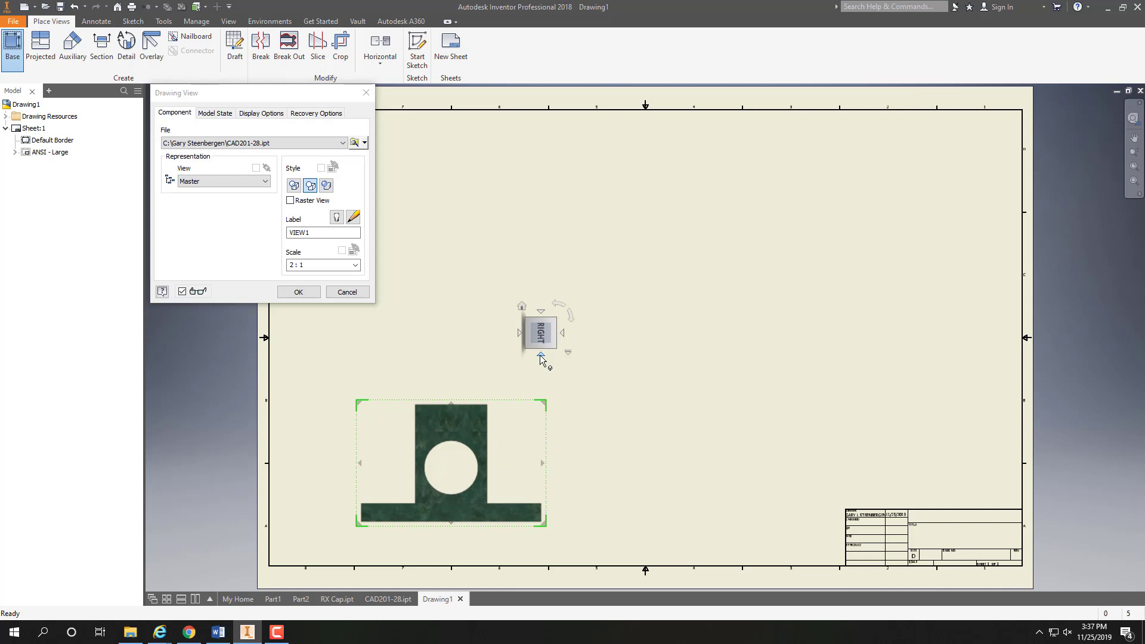
{"action": "left_click", "coordinate": [562, 334]}
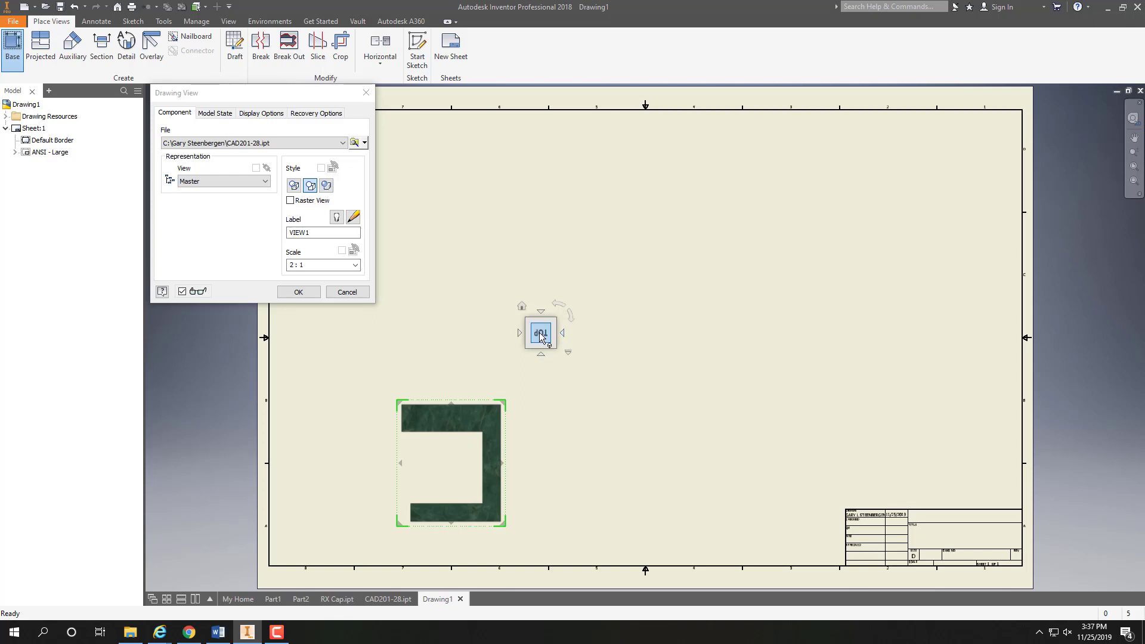
{"action": "left_click", "coordinate": [519, 335]}
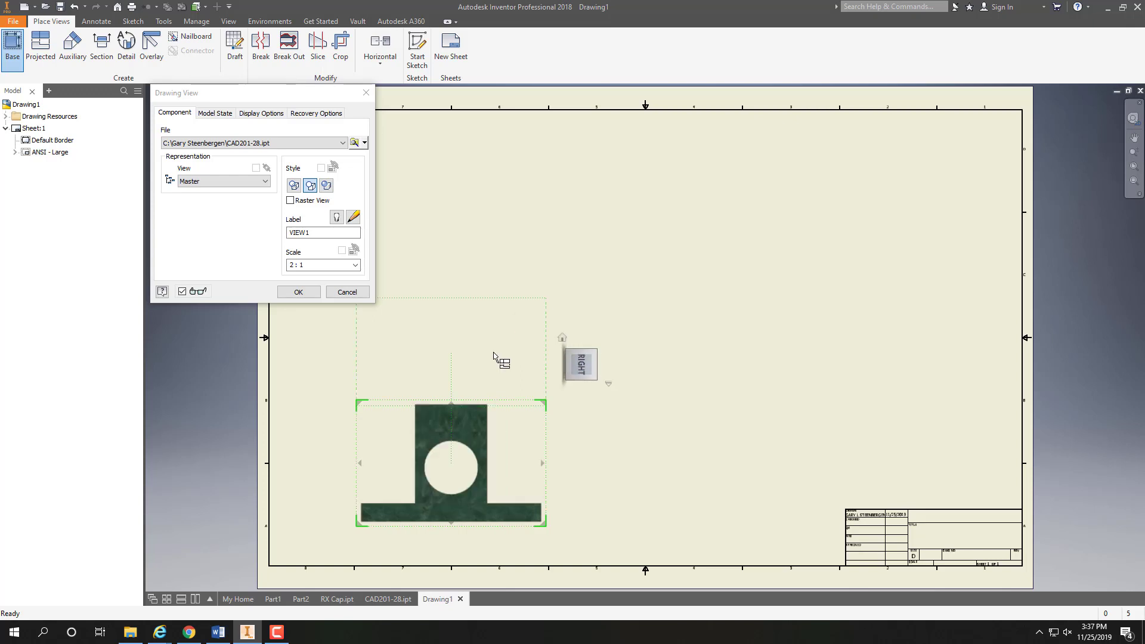
{"action": "left_click", "coordinate": [297, 292]}
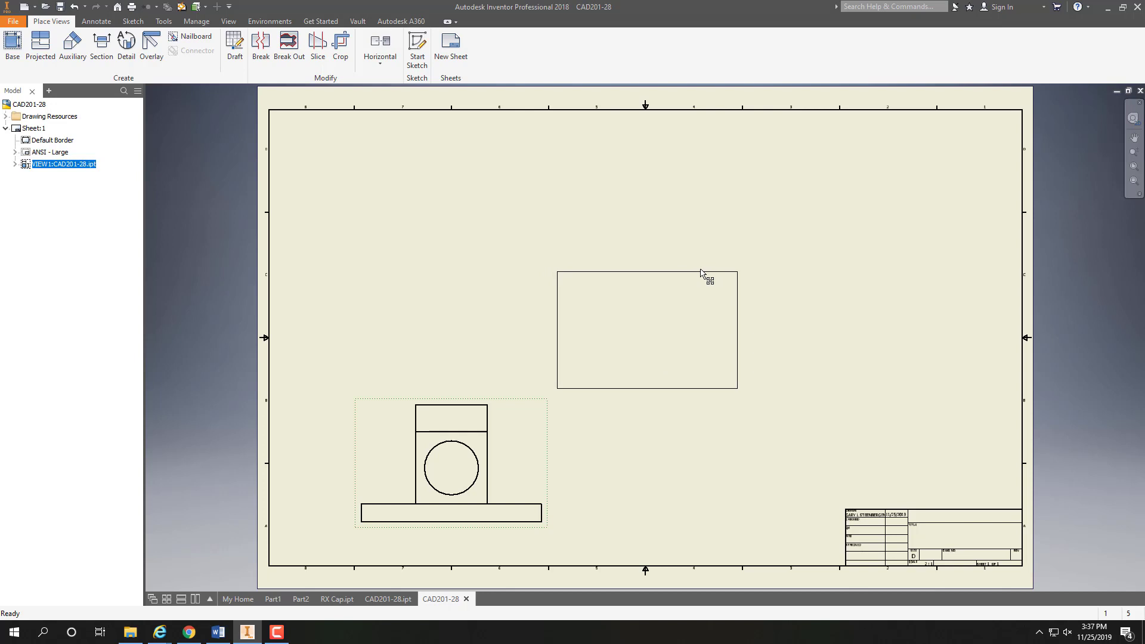
{"action": "left_click_drag", "start_coordinate": [702, 272], "coordinate": [700, 274]}
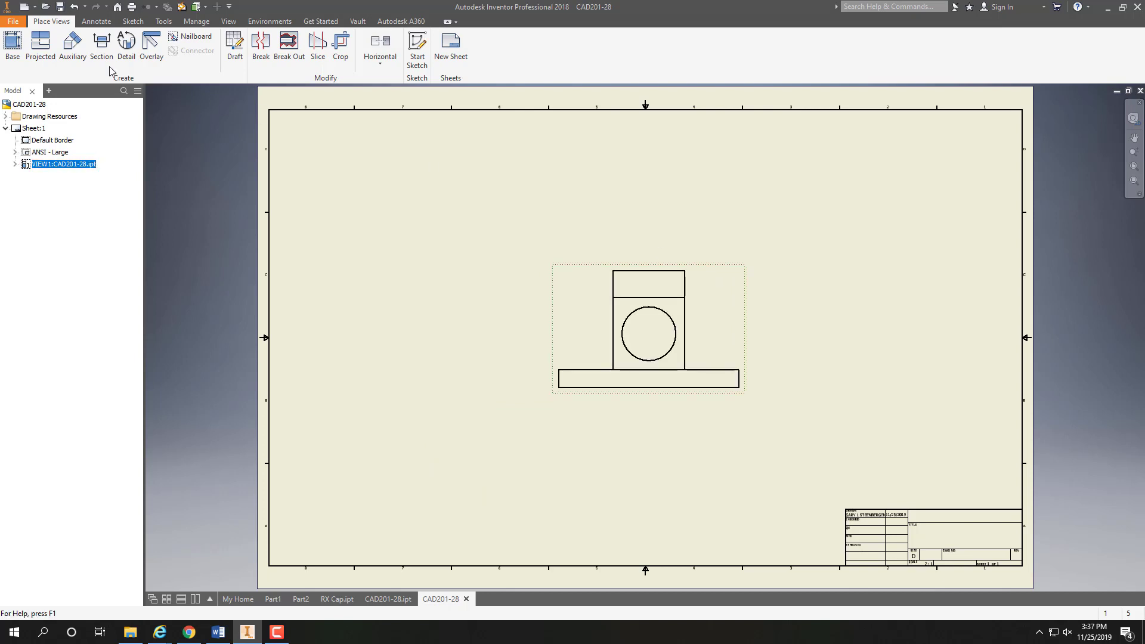
- Project views from the base view below, to its right and above, plus an isometric view in the sheet's upper-right area
{"action": "left_click", "coordinate": [41, 46]}
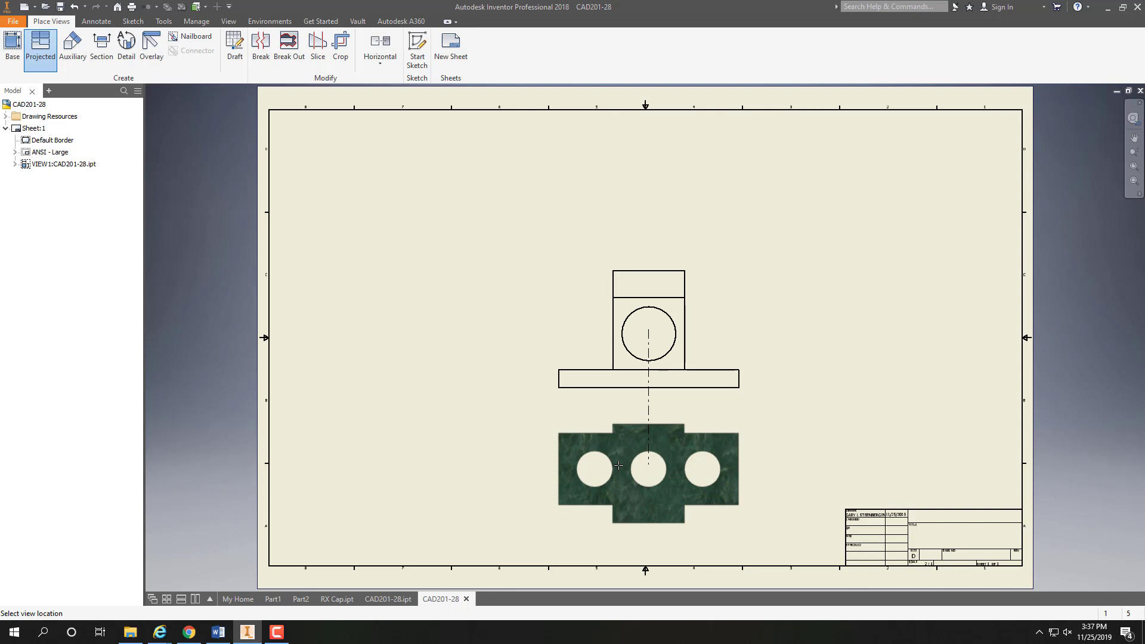
{"action": "left_click", "coordinate": [618, 465]}
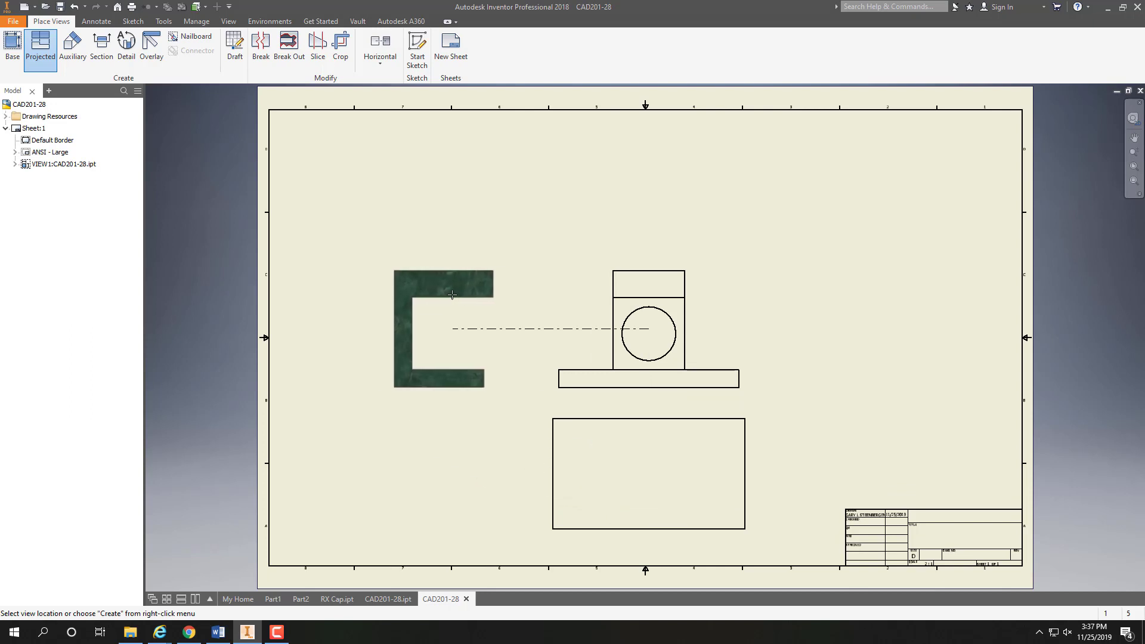
{"action": "left_click", "coordinate": [825, 306]}
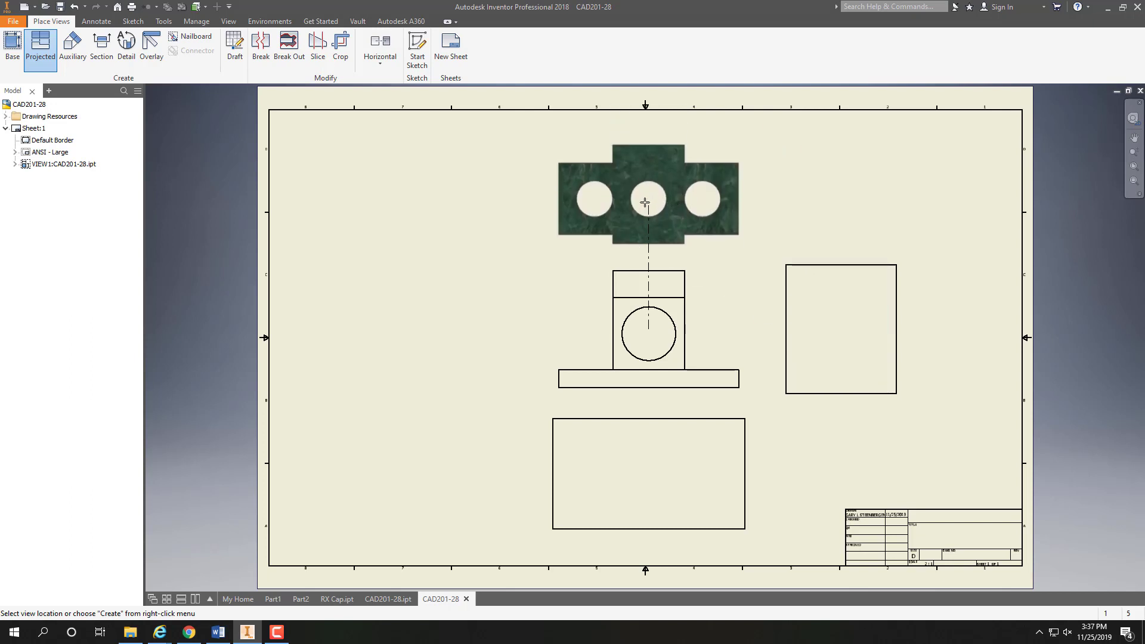
{"action": "left_click", "coordinate": [647, 193]}
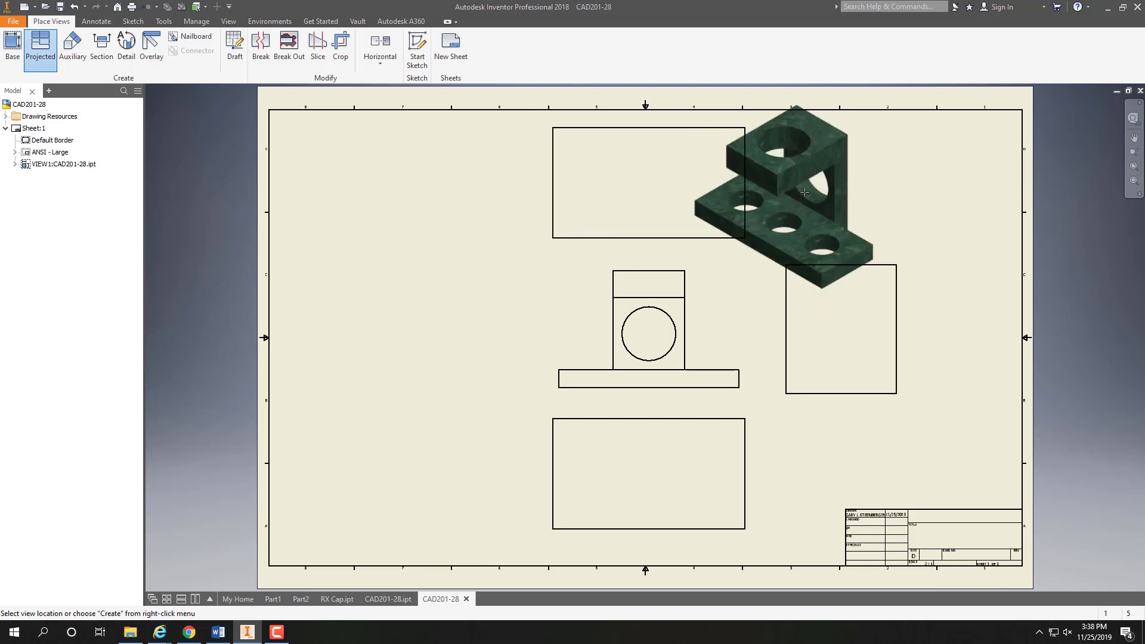
{"action": "left_click", "coordinate": [927, 188]}
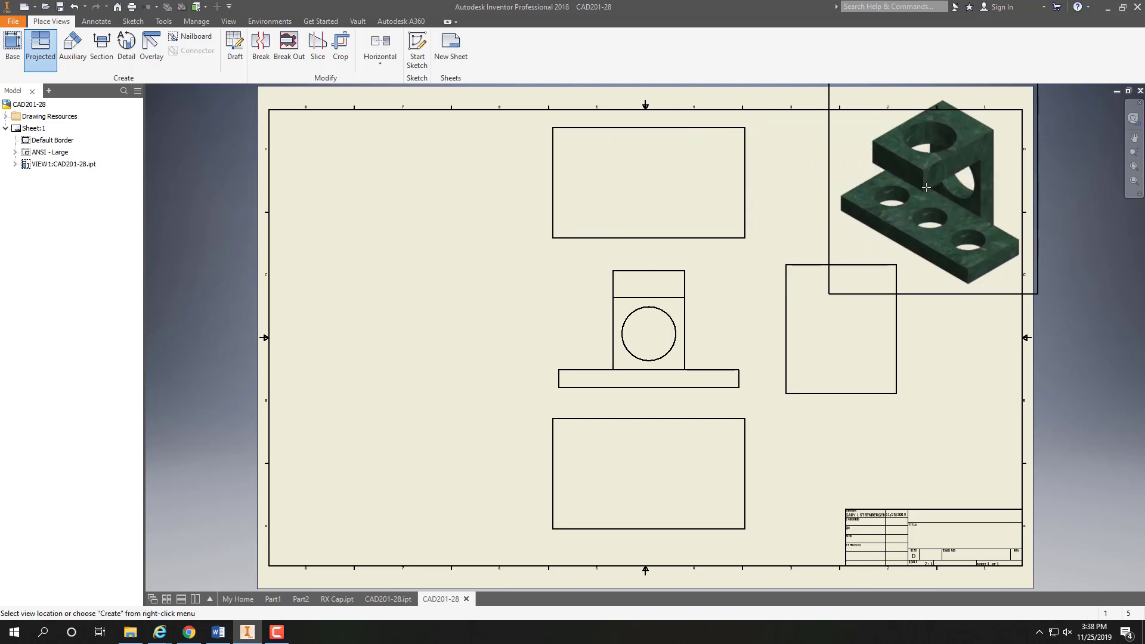
{"action": "right_click", "coordinate": [927, 187]}
{"action": "left_click", "coordinate": [965, 190]}
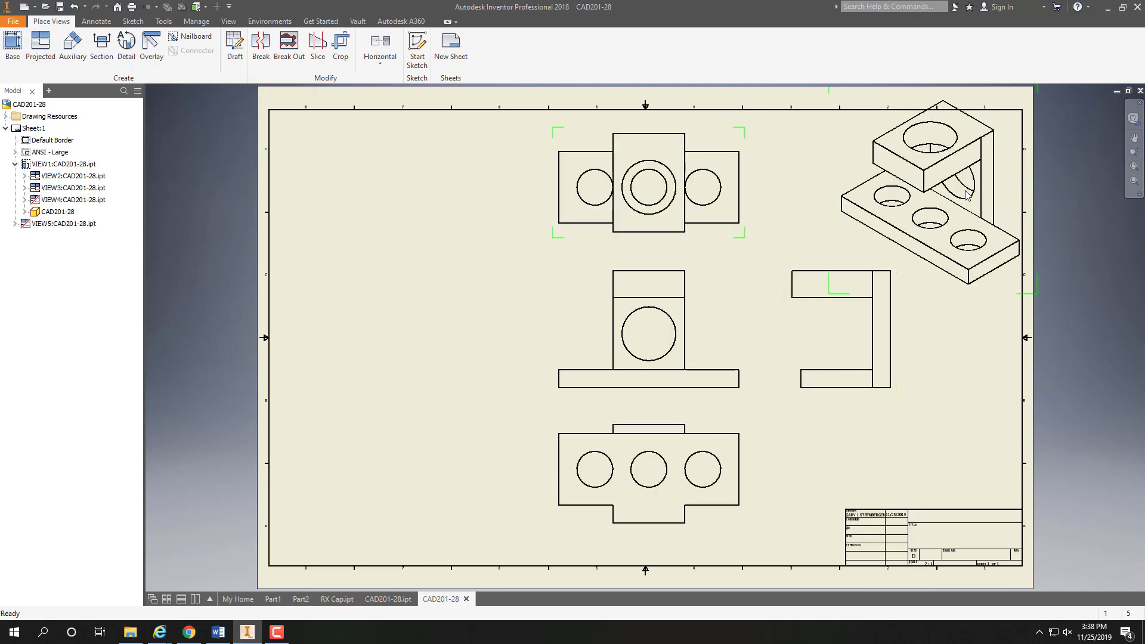
- Set the isometric view to 1:1 scale with the shaded style
{"action": "right_click", "coordinate": [945, 293]}
{"action": "left_click", "coordinate": [943, 301]}
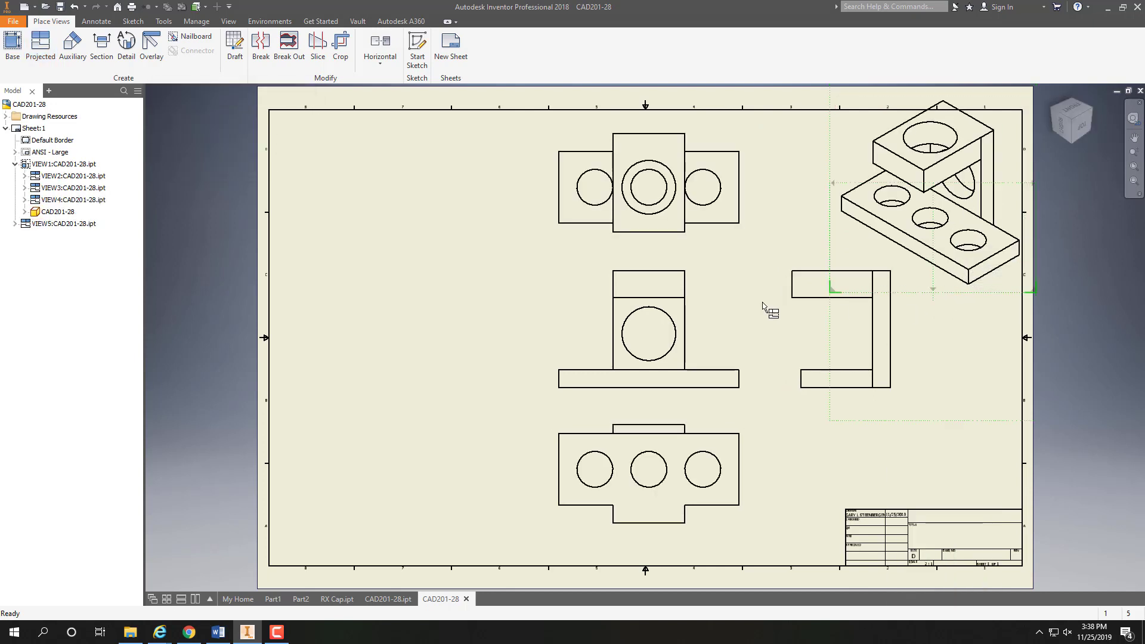
{"action": "left_click", "coordinate": [355, 265]}
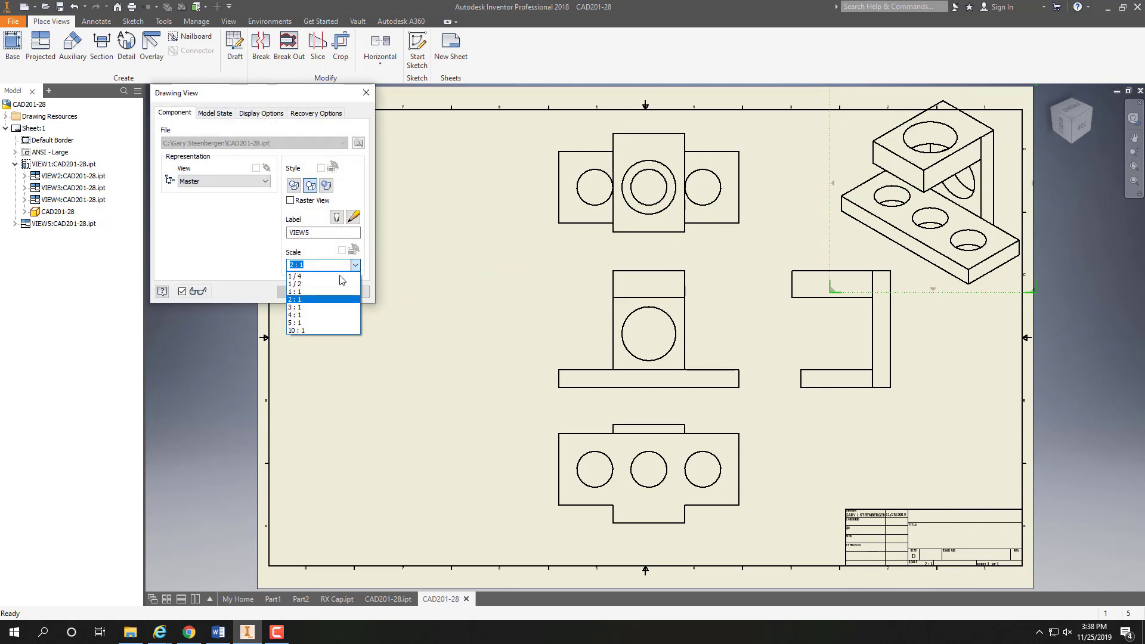
{"action": "left_click", "coordinate": [298, 291]}
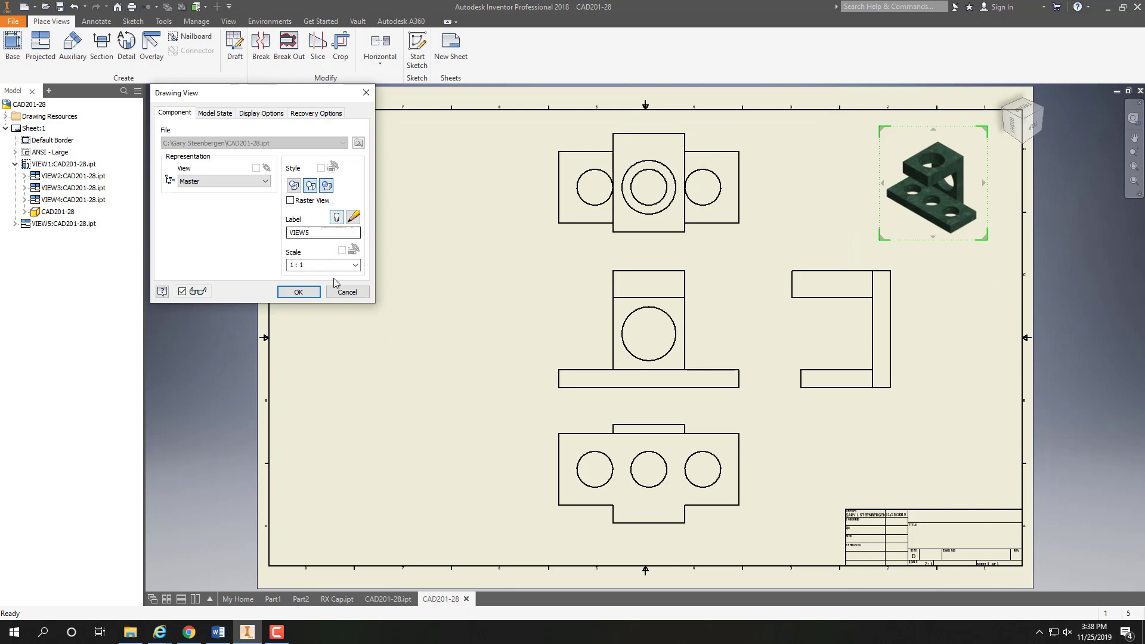
{"action": "left_click", "coordinate": [301, 292]}
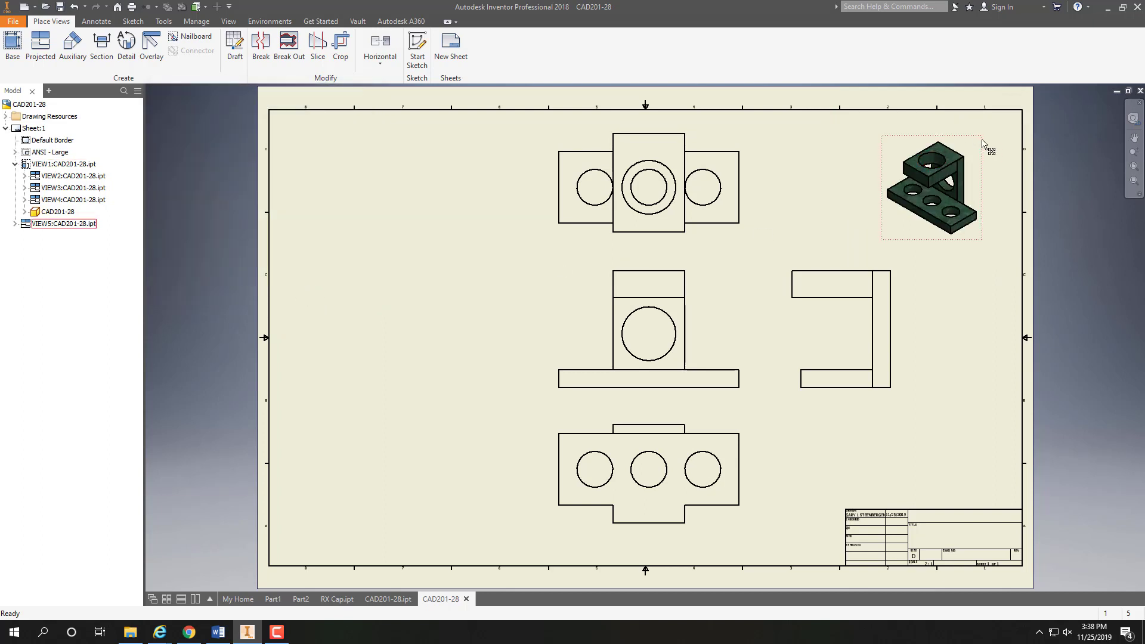
- Rearrange the views: isometric nearer the sheet's upper-right corner, base view with its aligned views further left, side view closer to the base view
{"action": "left_click_drag", "start_coordinate": [1001, 132], "coordinate": [1012, 124]}
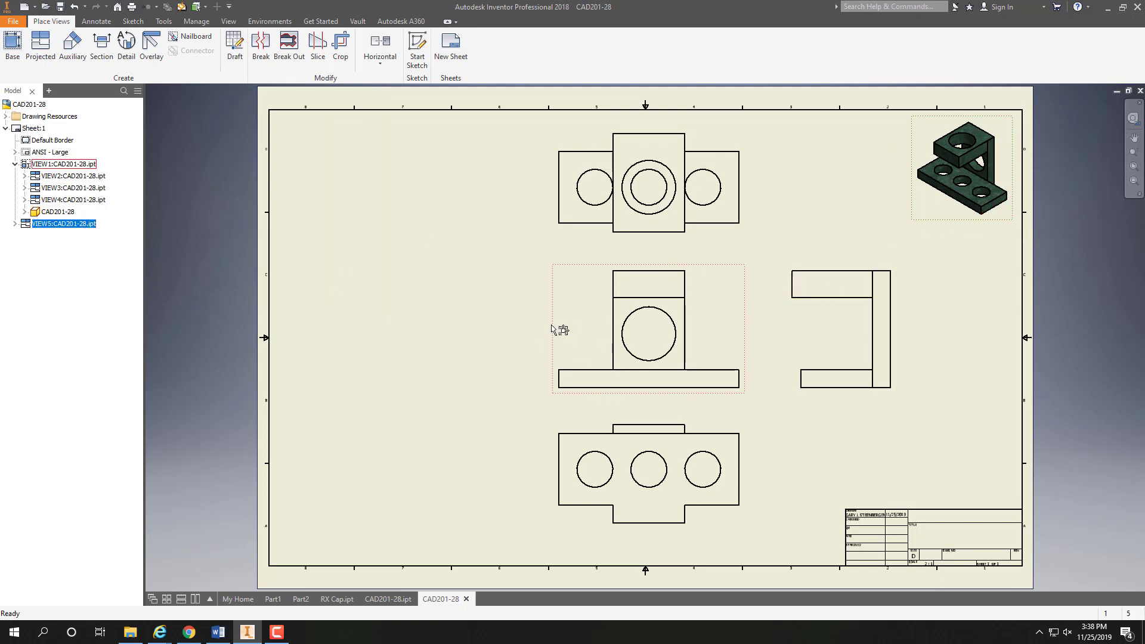
{"action": "left_click_drag", "start_coordinate": [559, 323], "coordinate": [443, 331]}
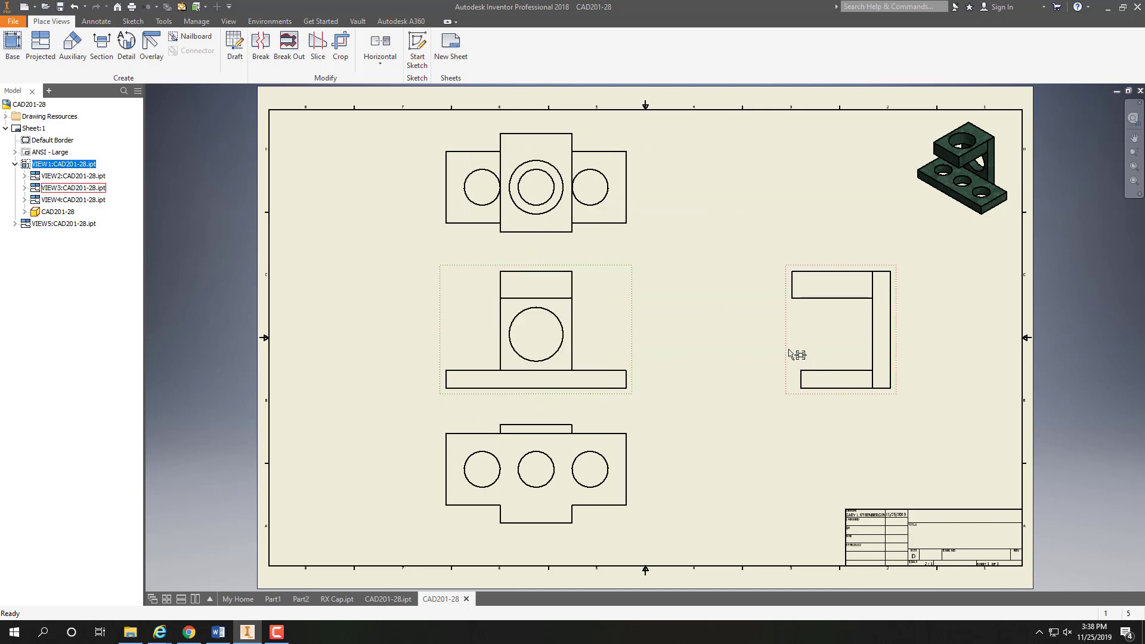
{"action": "left_click_drag", "start_coordinate": [785, 354], "coordinate": [683, 351]}
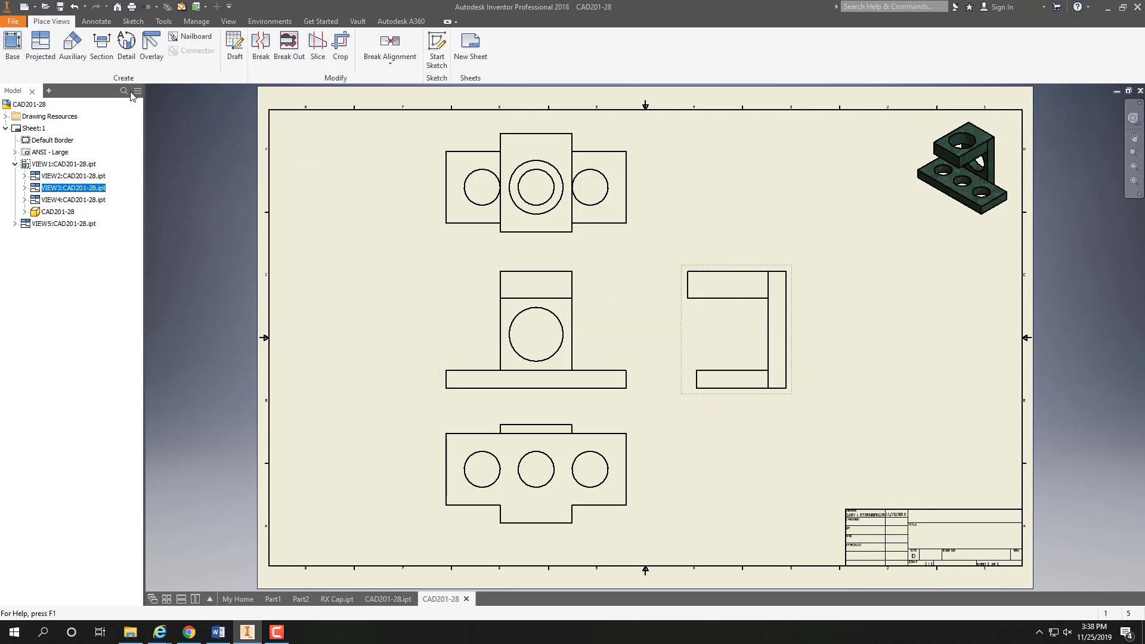
- Add center marks to the circular holes in the top, front and bottom views
{"action": "left_click", "coordinate": [95, 22]}
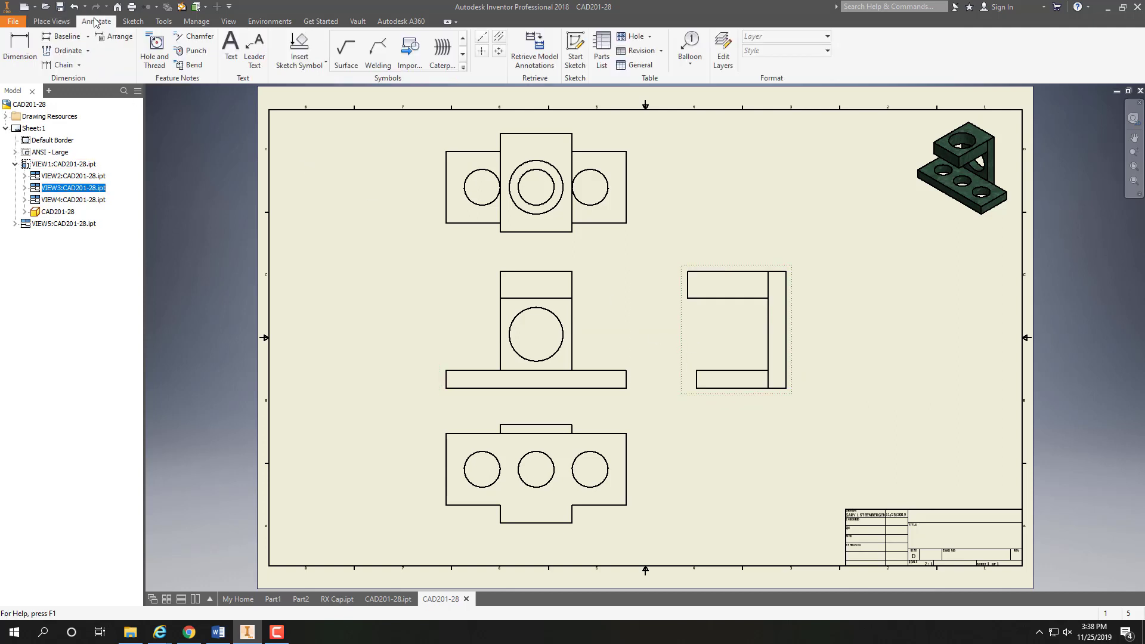
{"action": "left_click", "coordinate": [481, 52]}
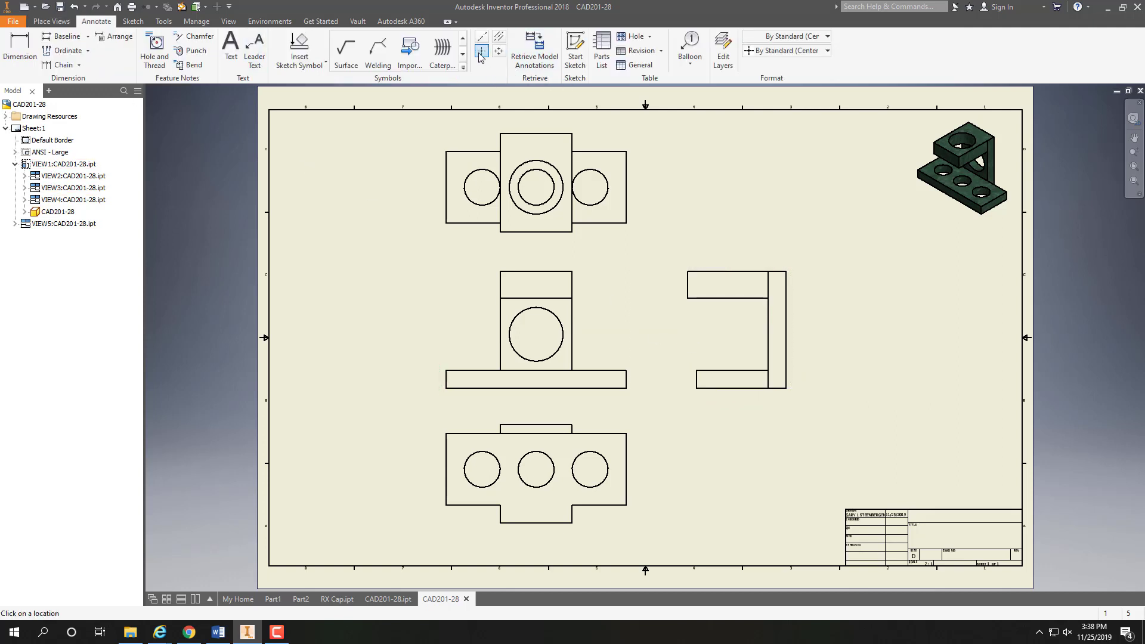
{"action": "left_click", "coordinate": [470, 174]}
{"action": "left_click", "coordinate": [516, 167]}
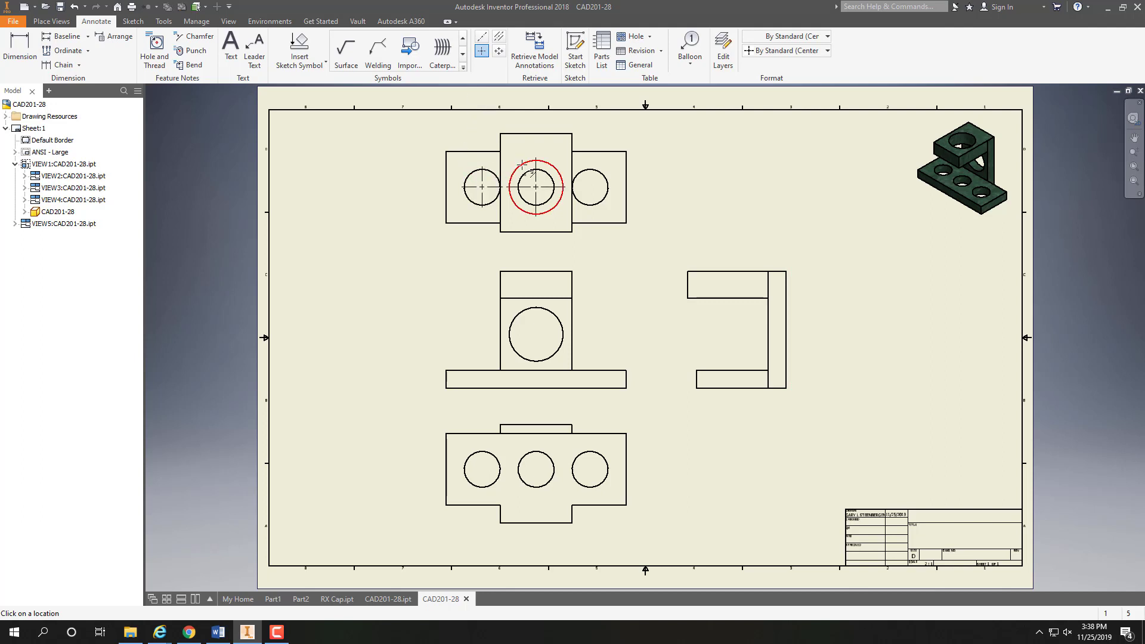
{"action": "left_click", "coordinate": [605, 177]}
{"action": "left_click", "coordinate": [560, 322]}
{"action": "left_click", "coordinate": [568, 458]}
{"action": "left_click", "coordinate": [550, 459]}
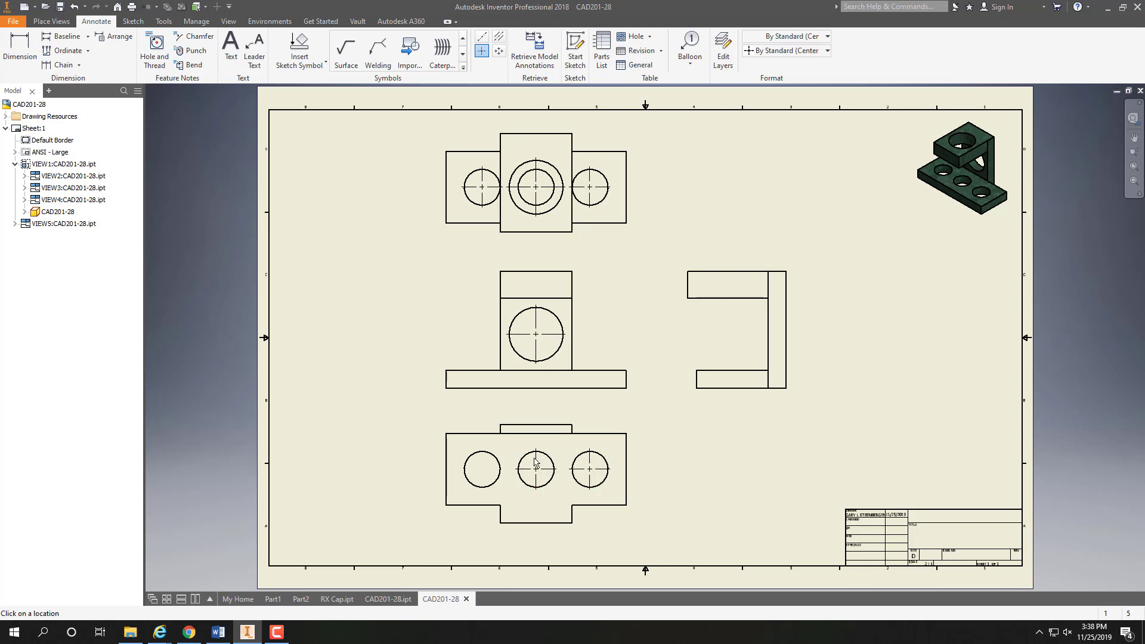
{"action": "left_click", "coordinate": [496, 460]}
{"action": "left_click", "coordinate": [488, 322]}
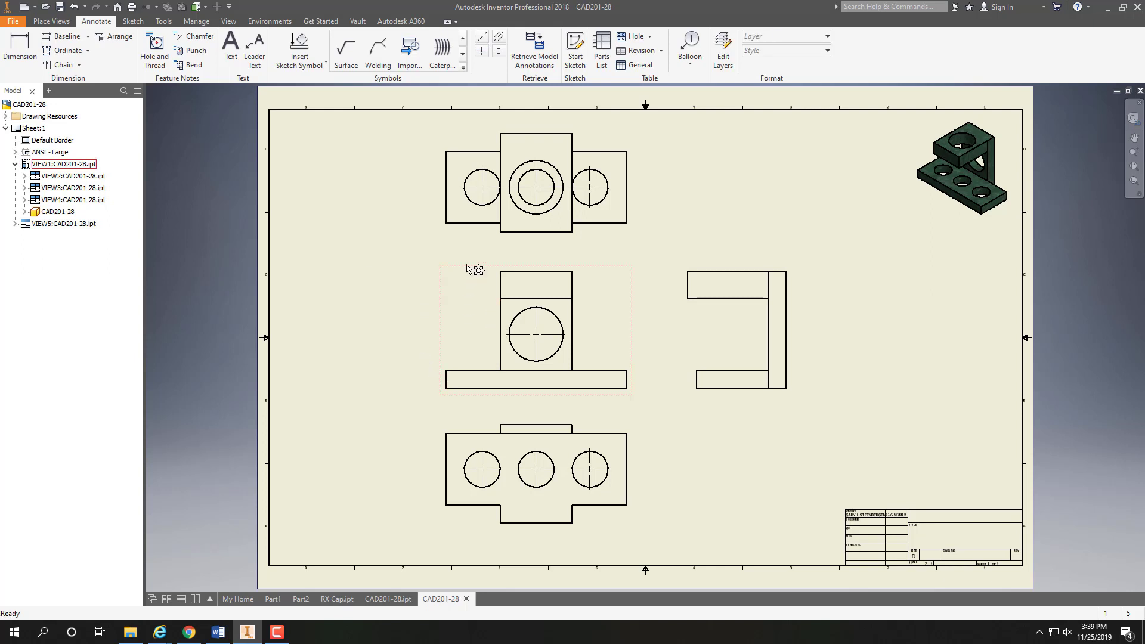
- Change the base view's style to show hidden lines
{"action": "right_click", "coordinate": [467, 270]}
{"action": "left_click", "coordinate": [468, 299]}
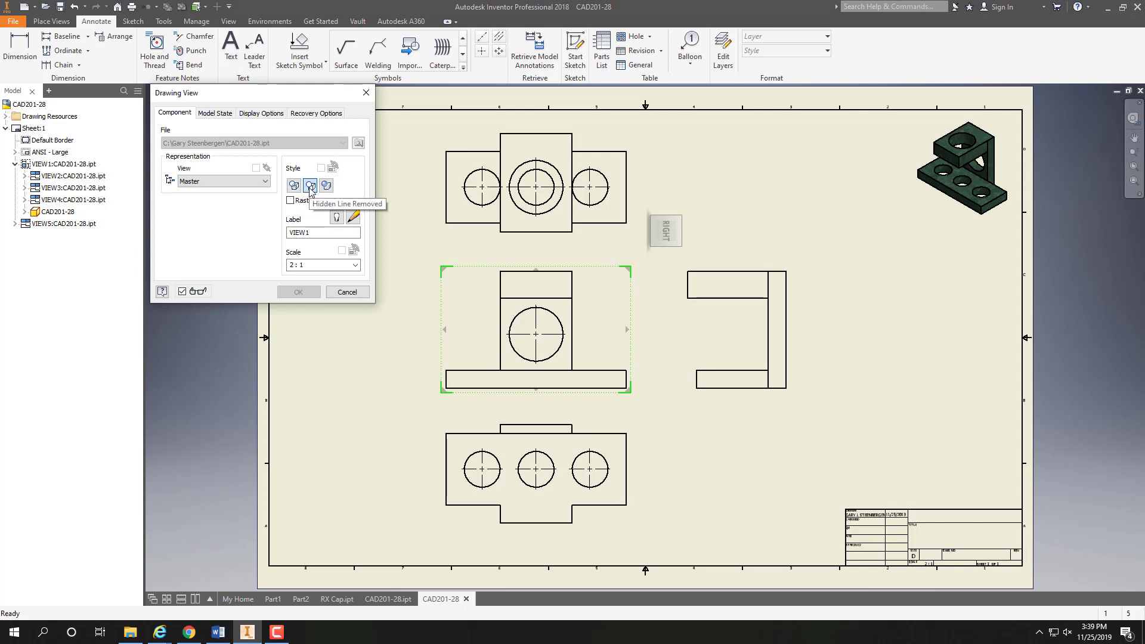
{"action": "left_click", "coordinate": [295, 186]}
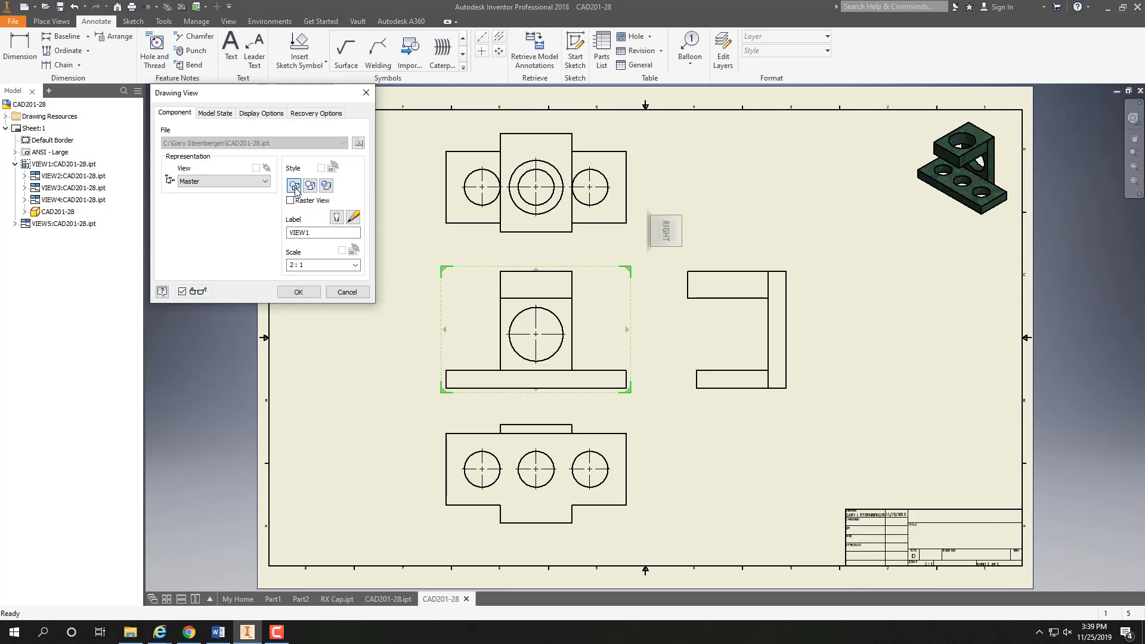
{"action": "left_click", "coordinate": [295, 293]}
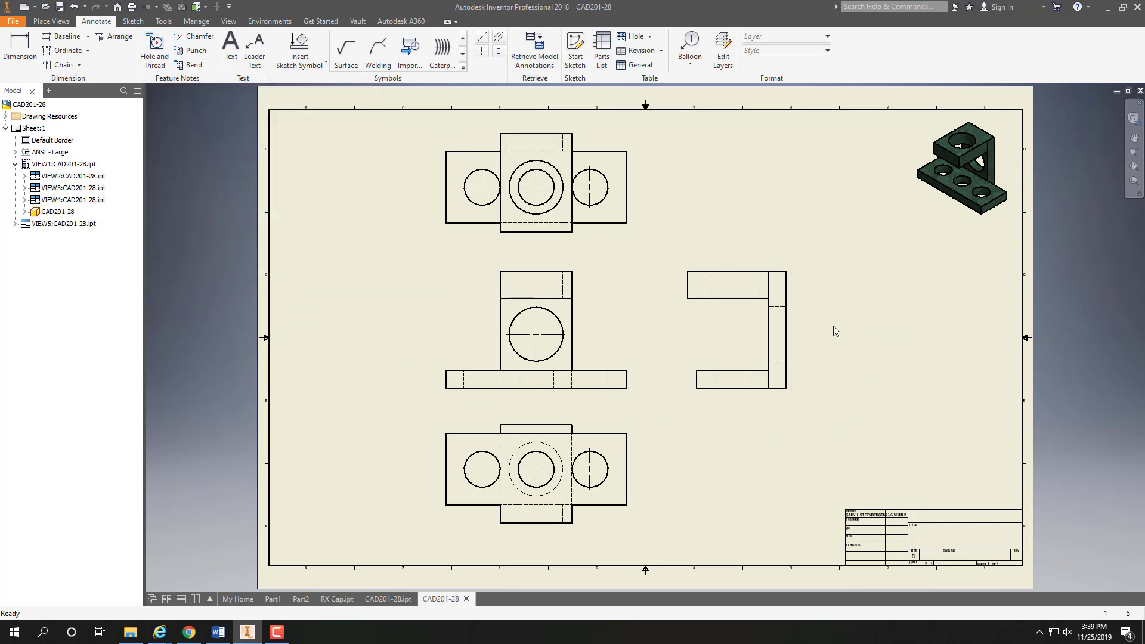
{"action": "left_click", "coordinate": [482, 40]}
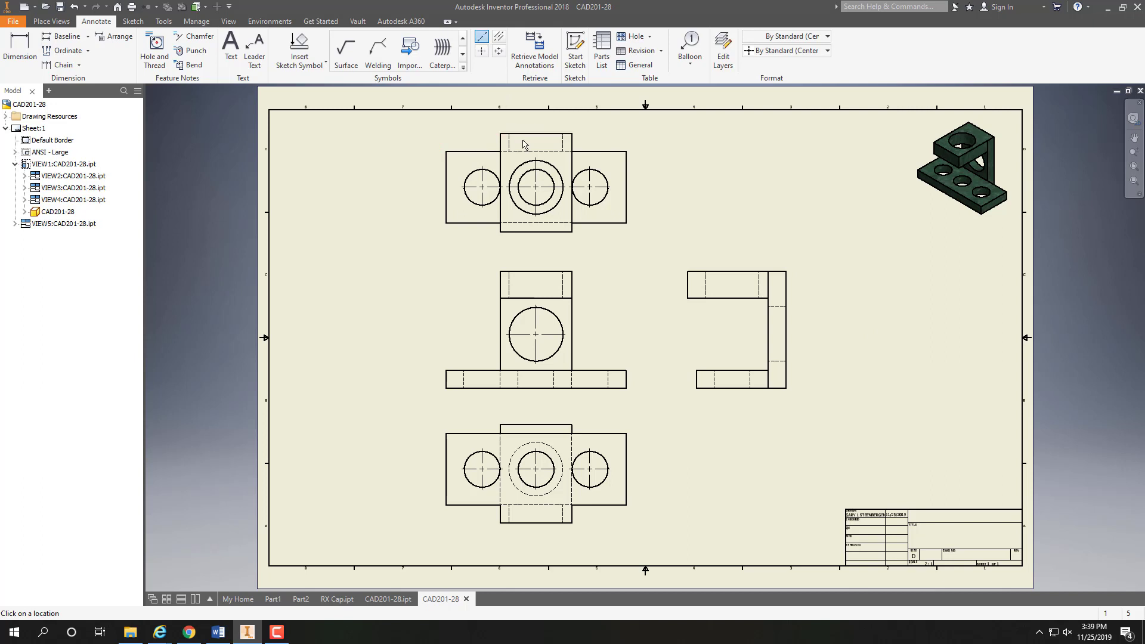
{"action": "left_click", "coordinate": [563, 142]}
{"action": "left_click", "coordinate": [338, 142]}
{"action": "key", "text": "Escape"}
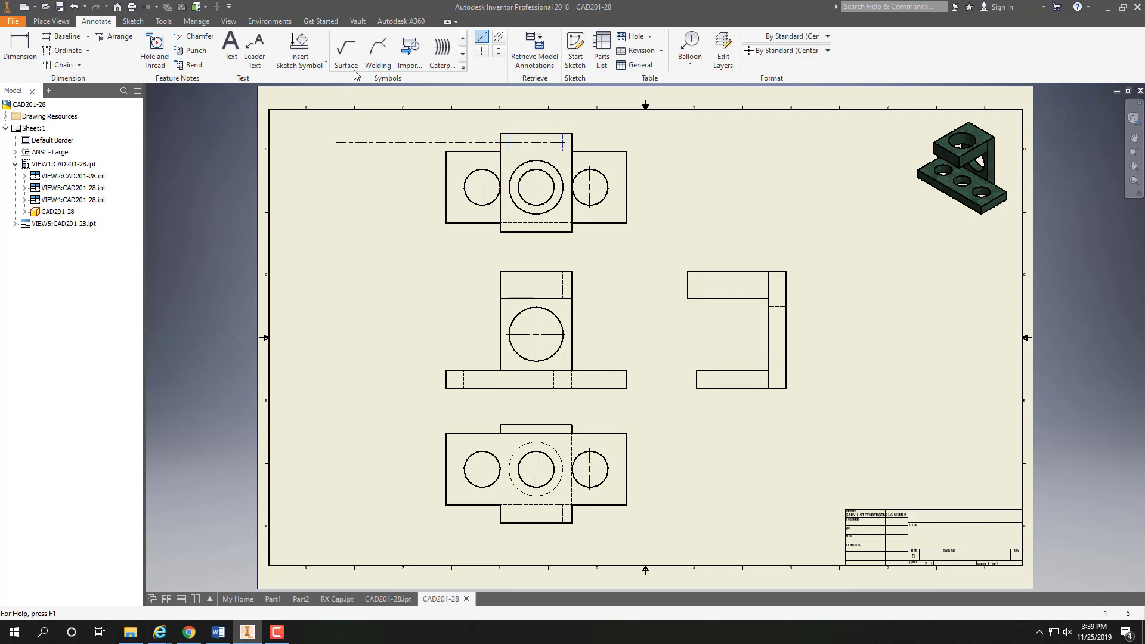
{"action": "left_click", "coordinate": [73, 9]}
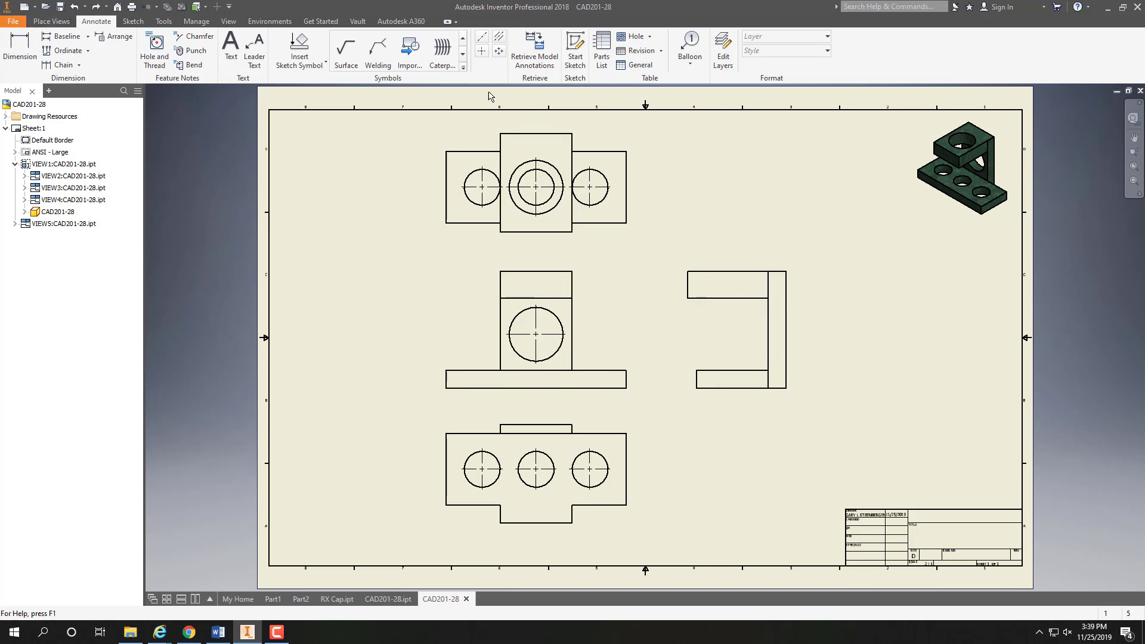
{"action": "left_click", "coordinate": [498, 38]}
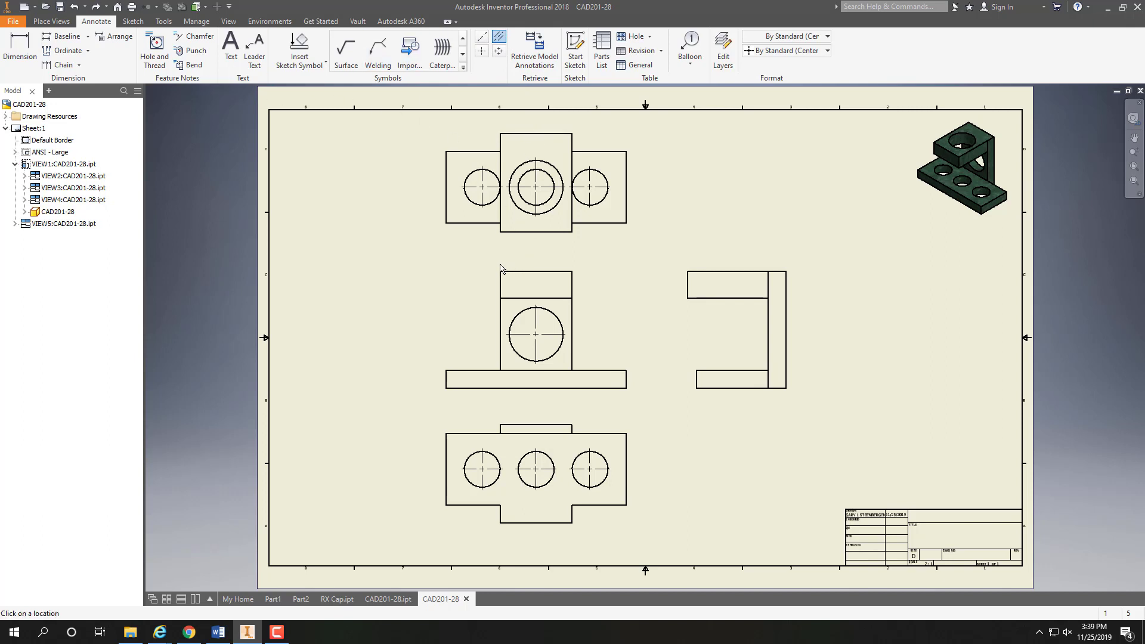
{"action": "key", "text": "Escape"}
- Restore the hidden lines in the orthographic views by setting the base view's style to Hidden Line
{"action": "left_click", "coordinate": [482, 272]}
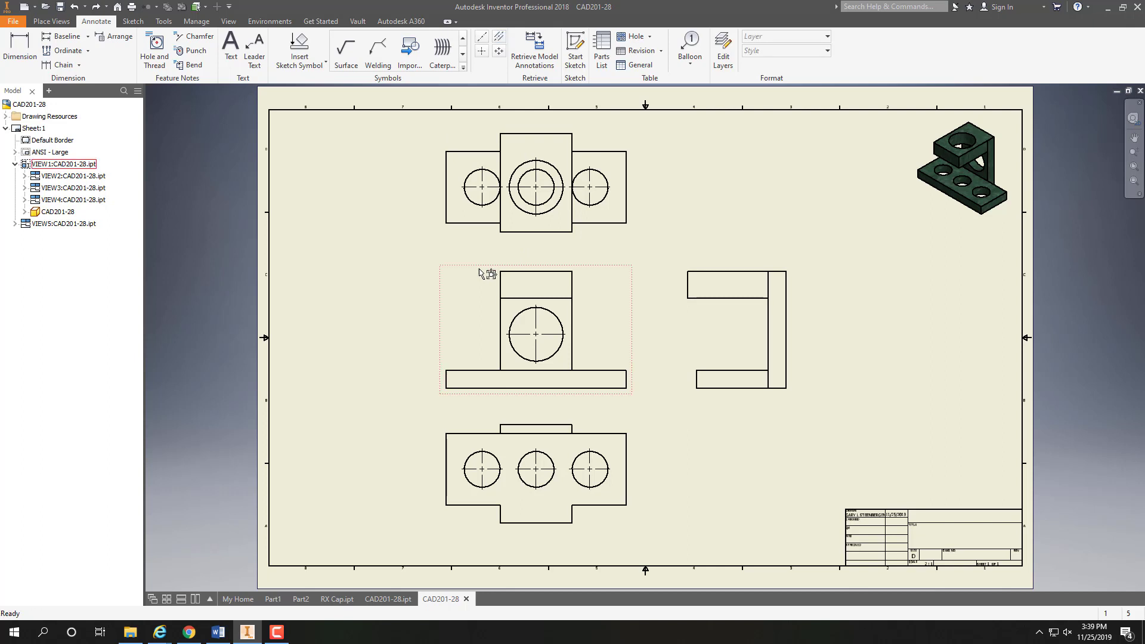
{"action": "right_click", "coordinate": [477, 268]}
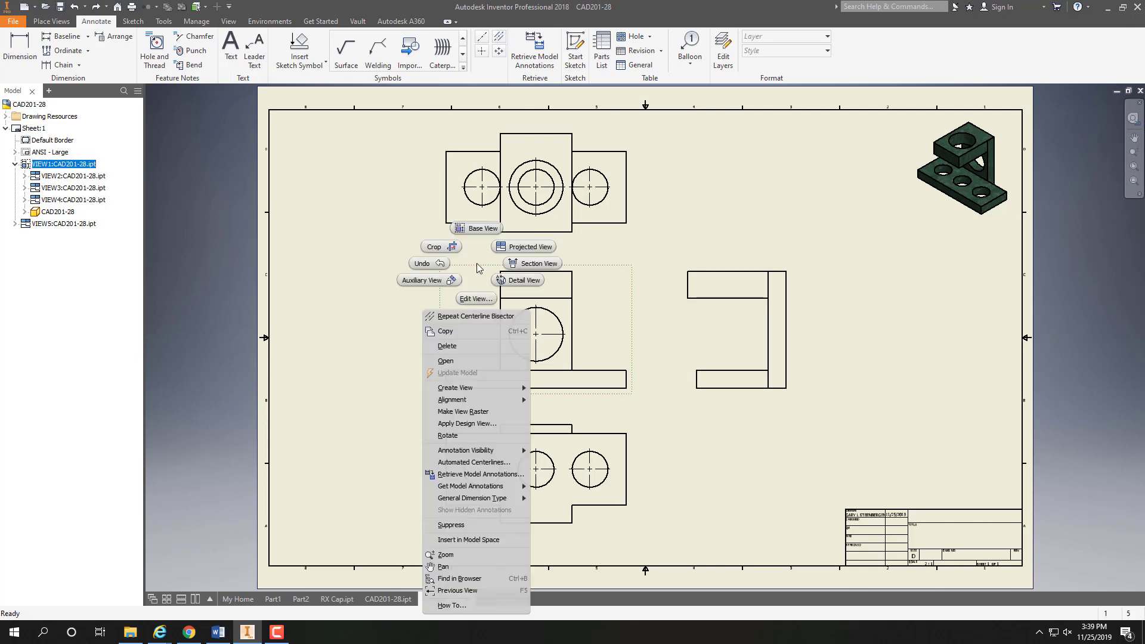
{"action": "left_click", "coordinate": [475, 298]}
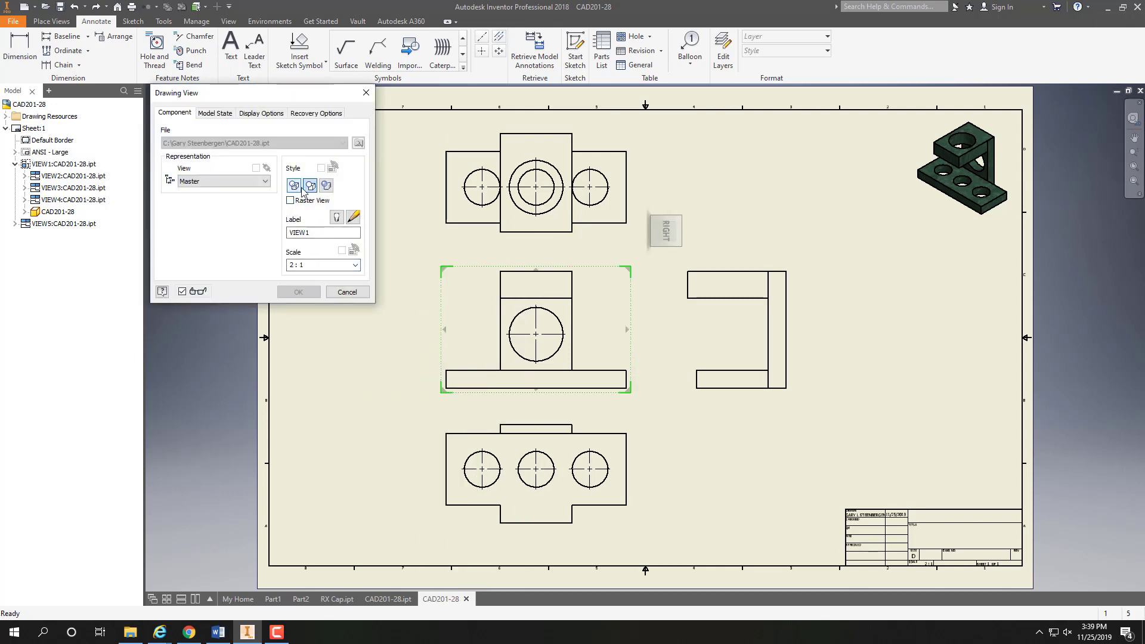
{"action": "left_click", "coordinate": [294, 185]}
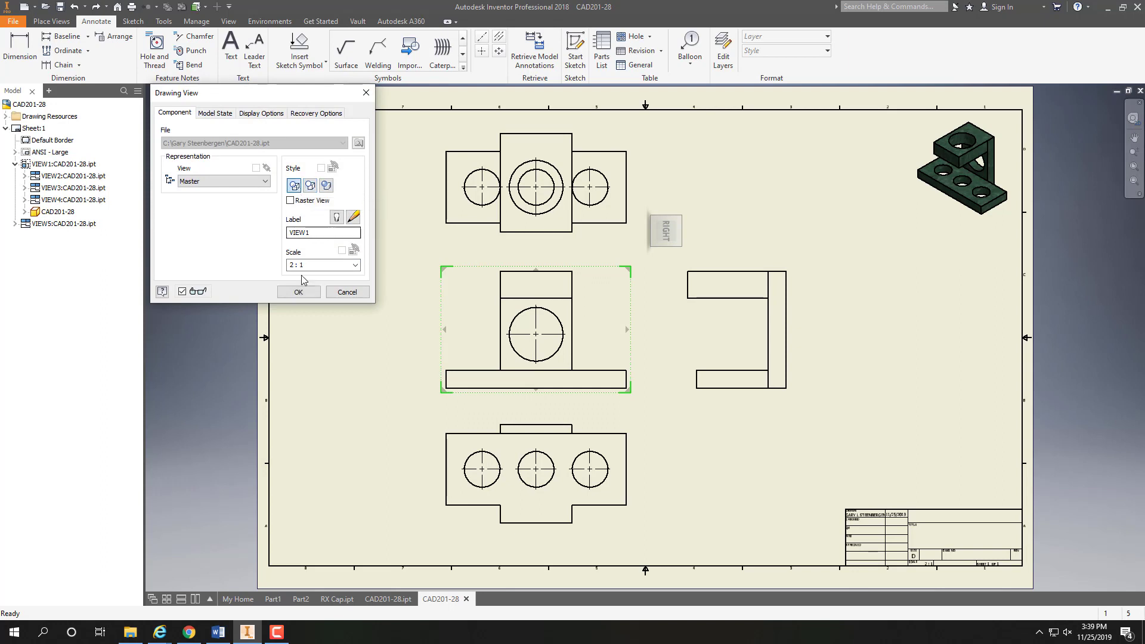
{"action": "left_click", "coordinate": [300, 292]}
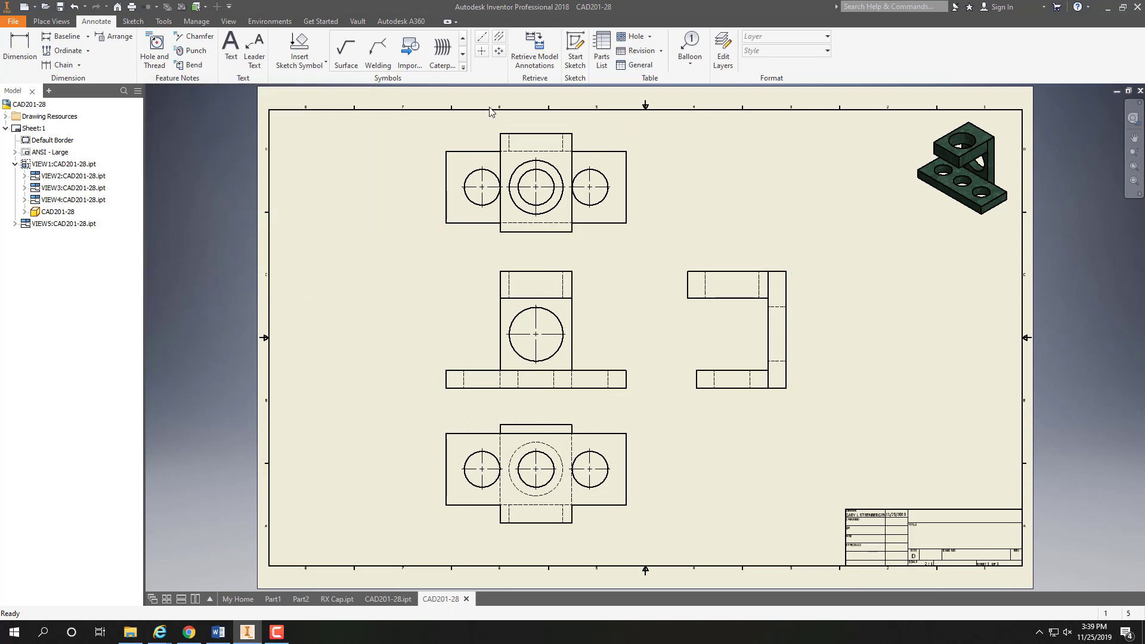
- Add bisector centerlines between the paired hidden edges of the holes in the top, front, side and bottom views
{"action": "left_click", "coordinate": [503, 39]}
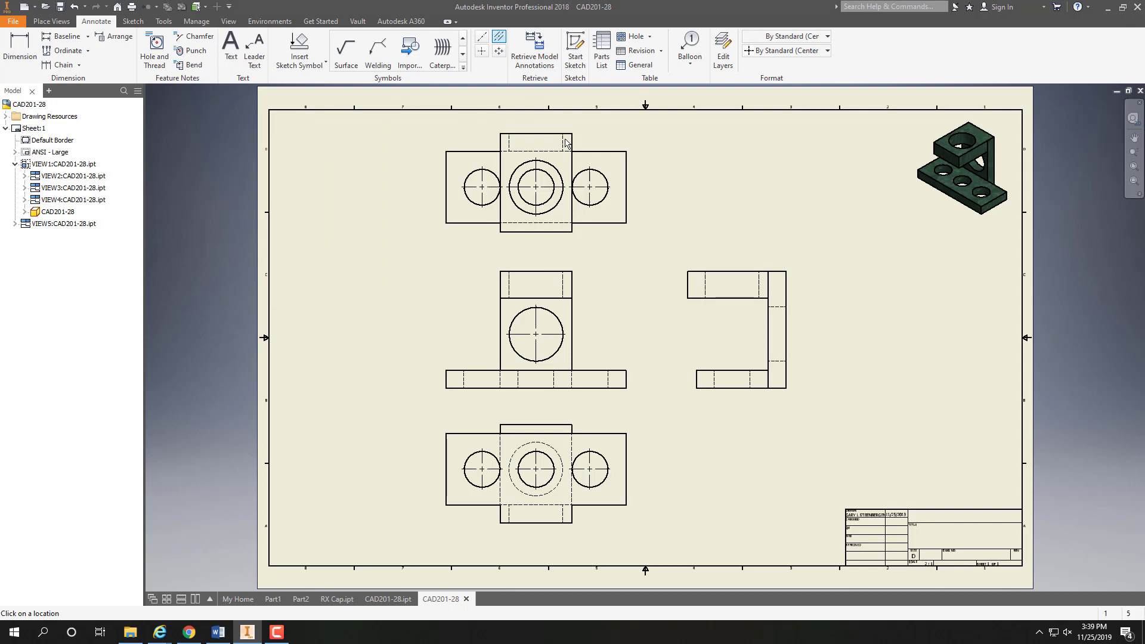
{"action": "left_click", "coordinate": [760, 290]}
{"action": "left_click", "coordinate": [706, 281]}
{"action": "left_click", "coordinate": [562, 292]}
{"action": "left_click", "coordinate": [231, 54]}
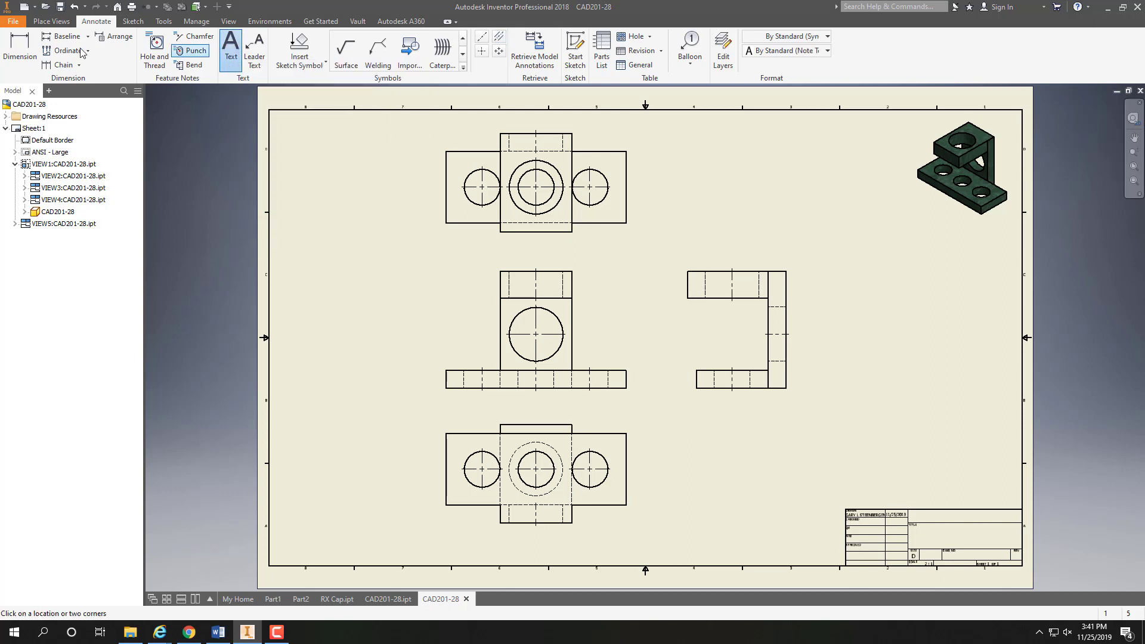
{"action": "left_click", "coordinate": [20, 49]}
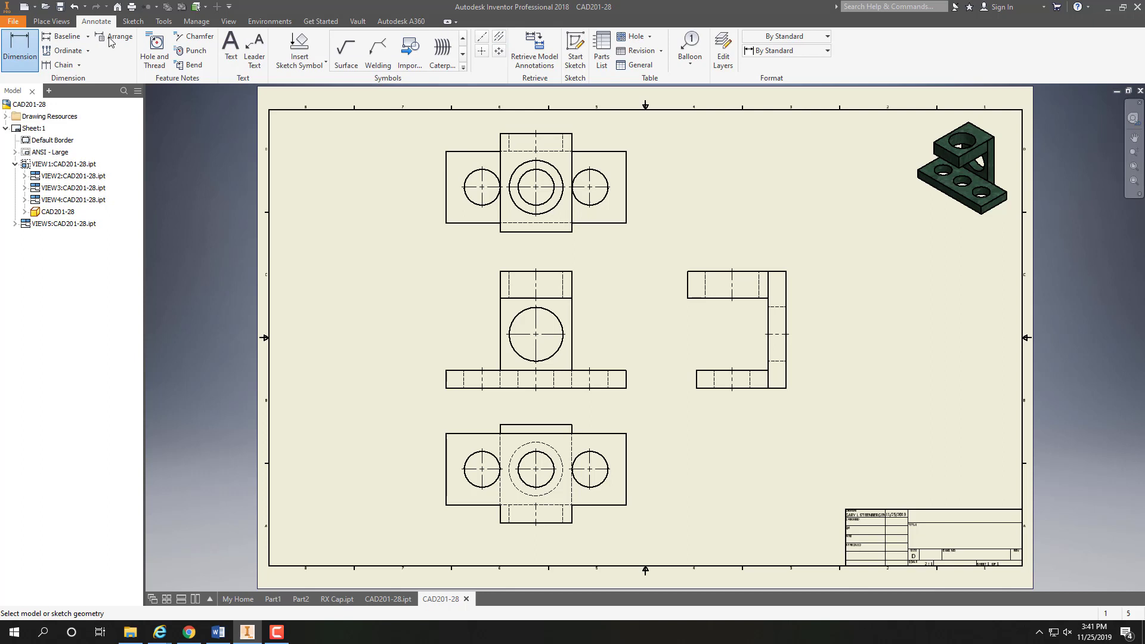
{"action": "left_click", "coordinate": [164, 22]}
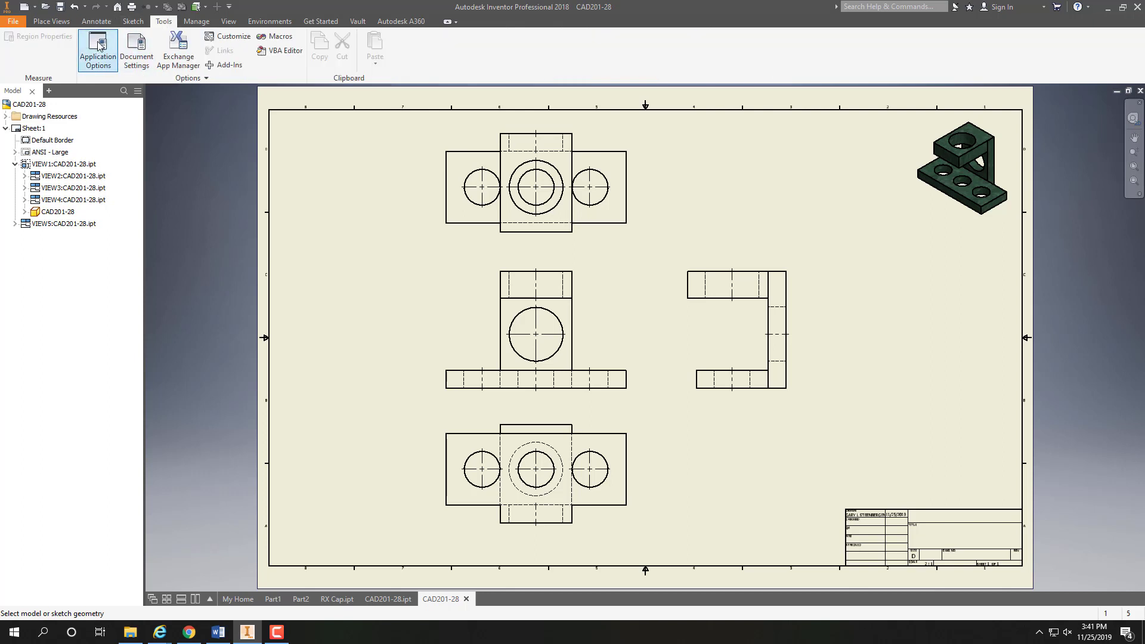
{"action": "left_click", "coordinate": [100, 46]}
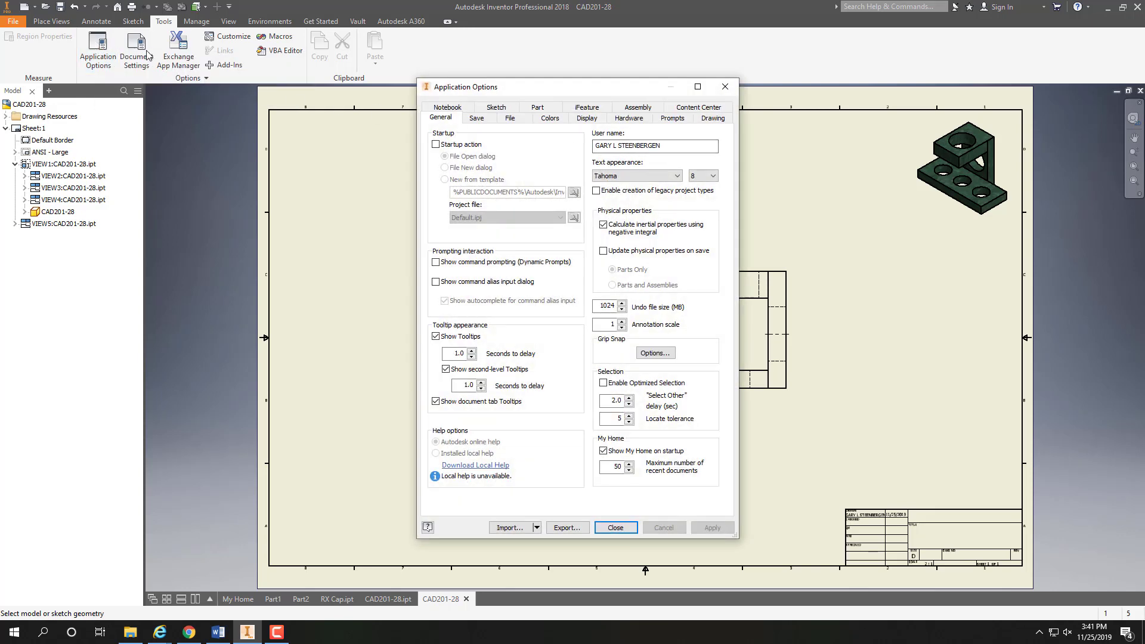
{"action": "left_click", "coordinate": [620, 529]}
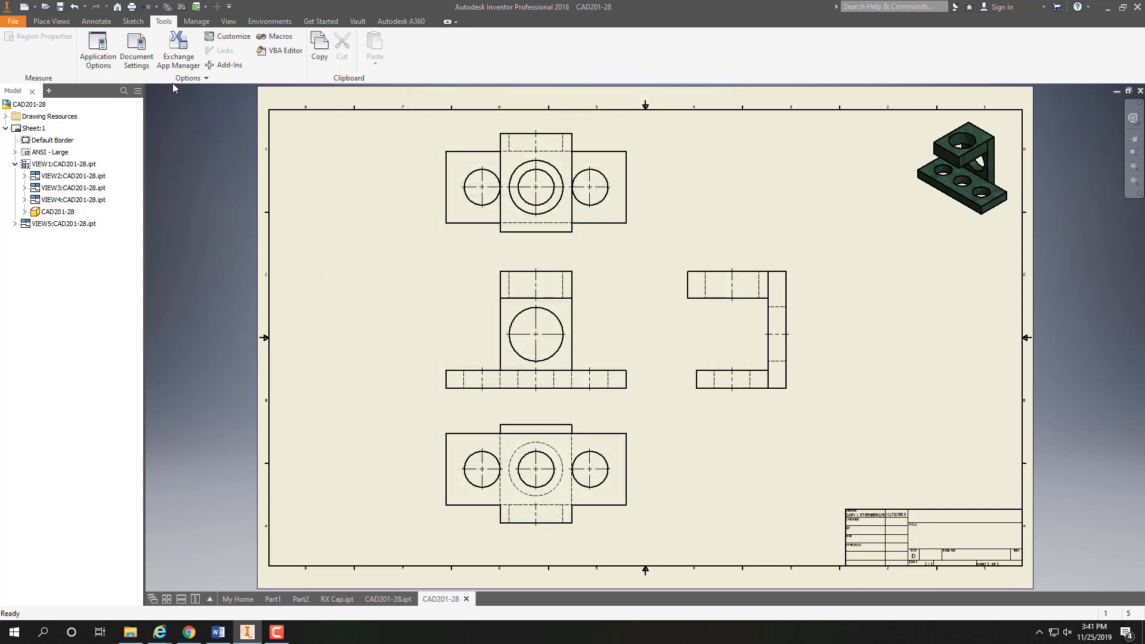
- Set the drawing's active standard to Default Standard (ANSI-mm) in the document settings and apply it
{"action": "left_click", "coordinate": [132, 48]}
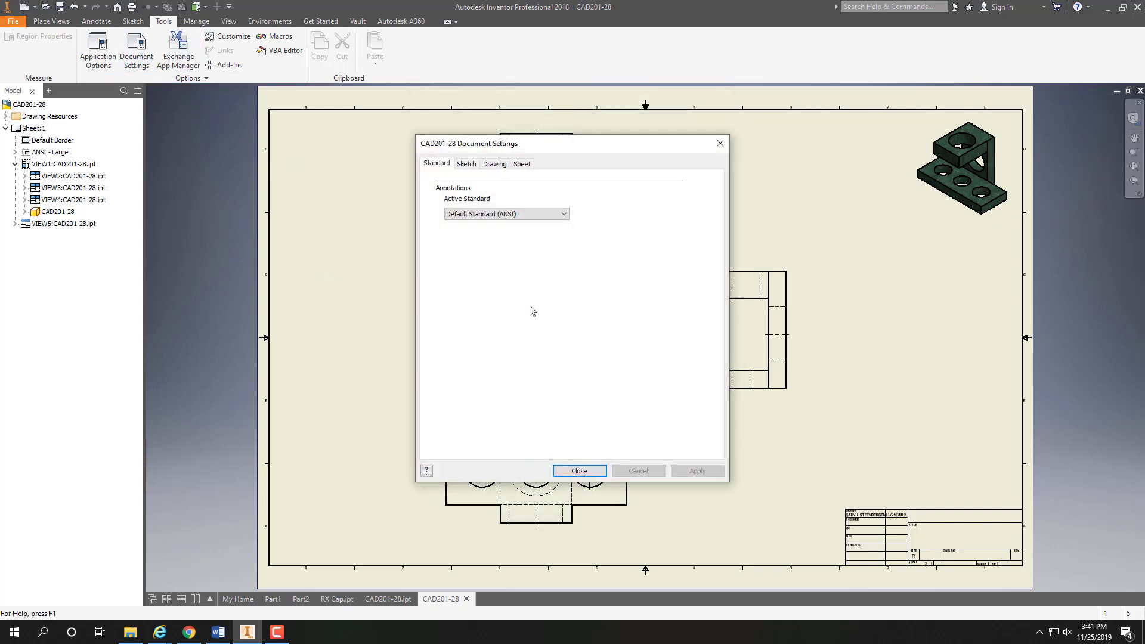
{"action": "left_click", "coordinate": [564, 215]}
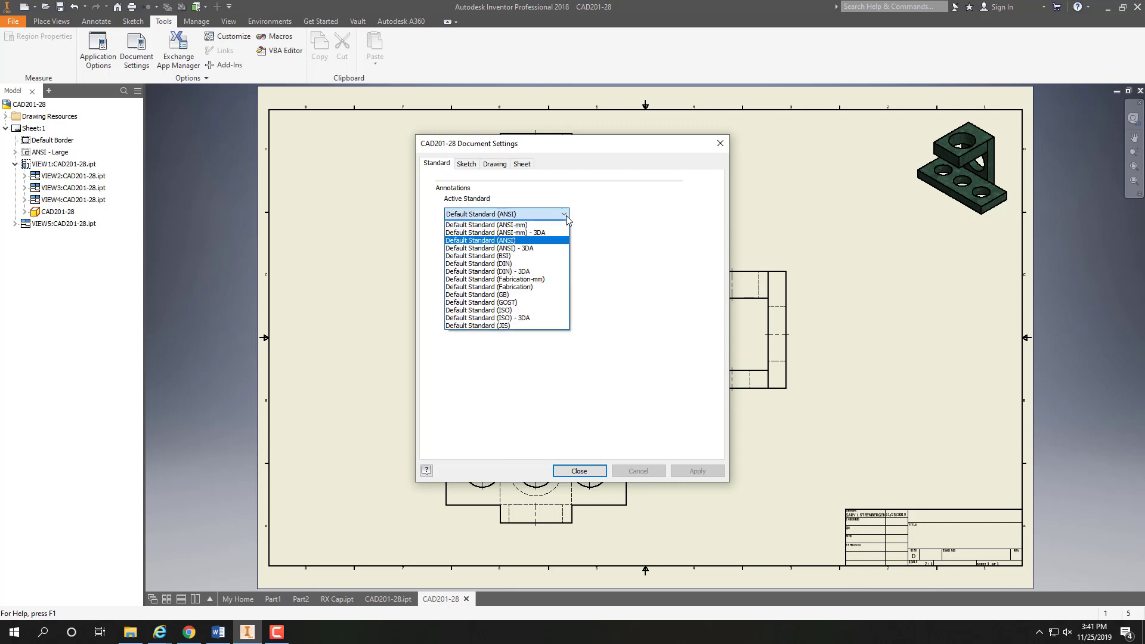
{"action": "left_click", "coordinate": [477, 226]}
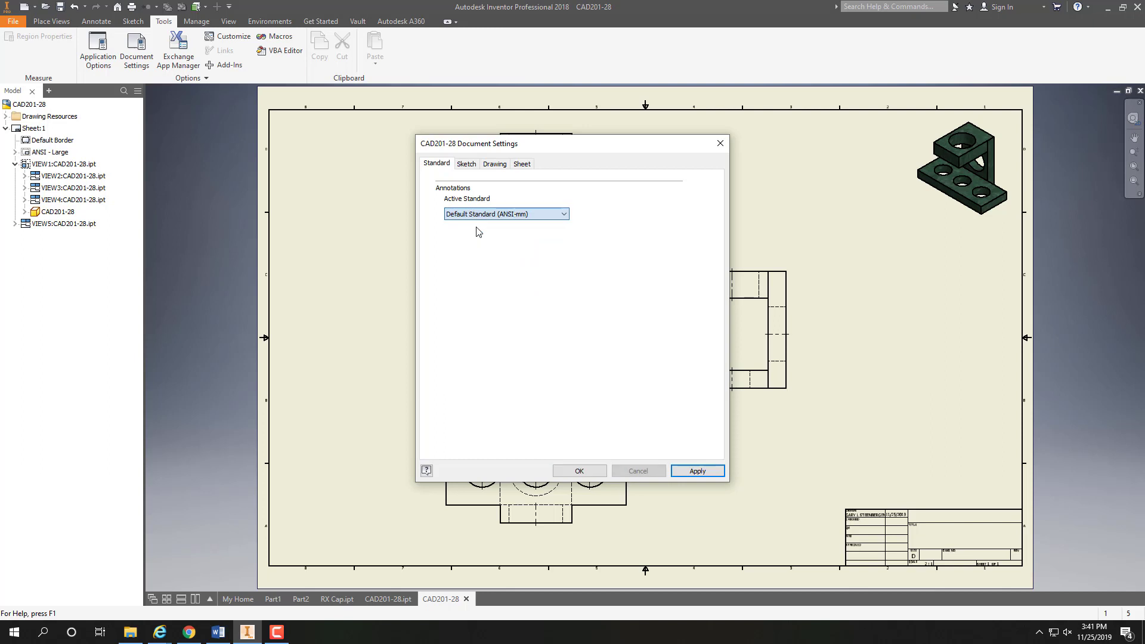
{"action": "left_click", "coordinate": [707, 471]}
{"action": "left_click", "coordinate": [580, 472]}
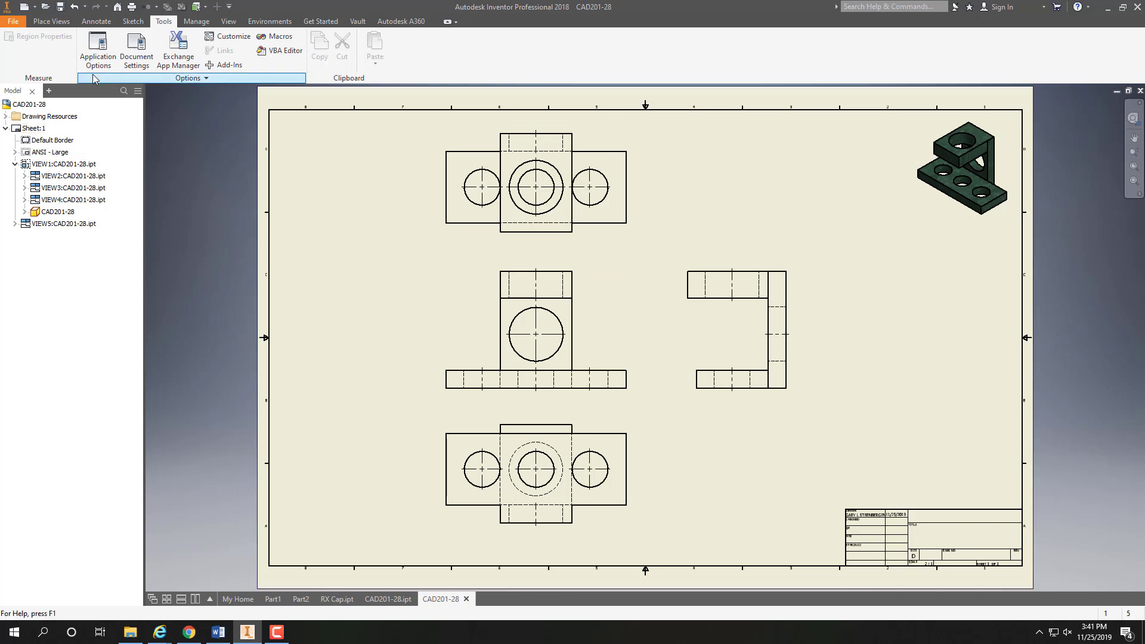
- Dimension the distance from the upper block's left edge to the hole centerline in the front view, placing it just above the block
{"action": "left_click", "coordinate": [94, 22]}
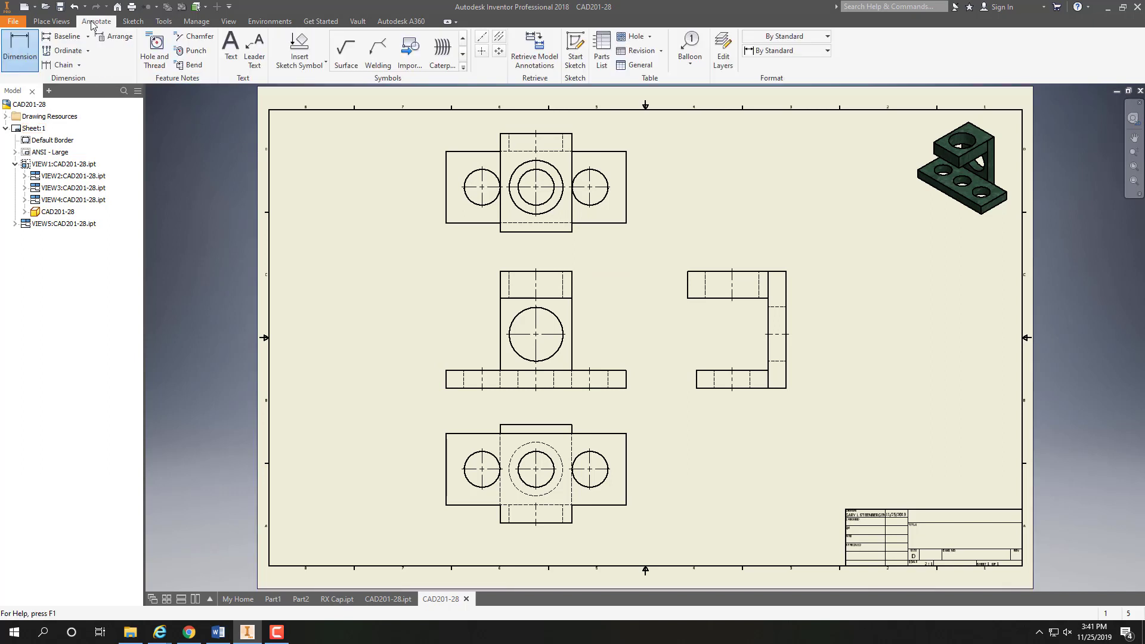
{"action": "left_click", "coordinate": [19, 48]}
{"action": "scroll", "coordinate": [535, 349], "scroll_direction": "down", "scroll_amount": 2}
{"action": "scroll", "coordinate": [535, 349], "scroll_direction": "up", "scroll_amount": 5}
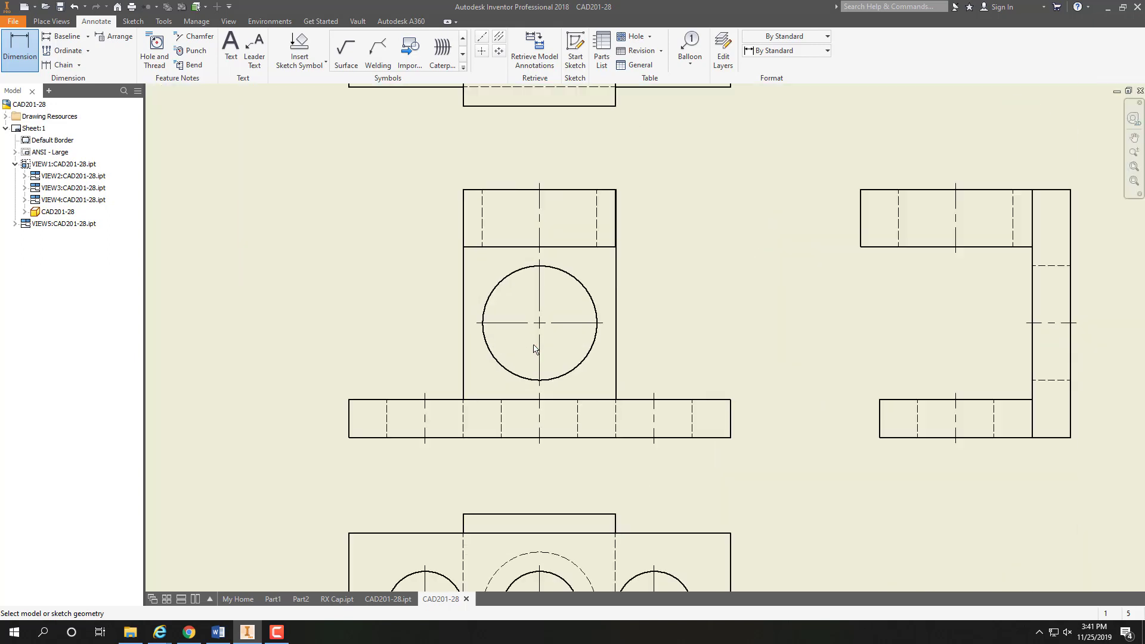
{"action": "scroll", "coordinate": [542, 343], "scroll_direction": "down", "scroll_amount": 2}
{"action": "middle_click_drag", "start_coordinate": [583, 341], "coordinate": [582, 382]}
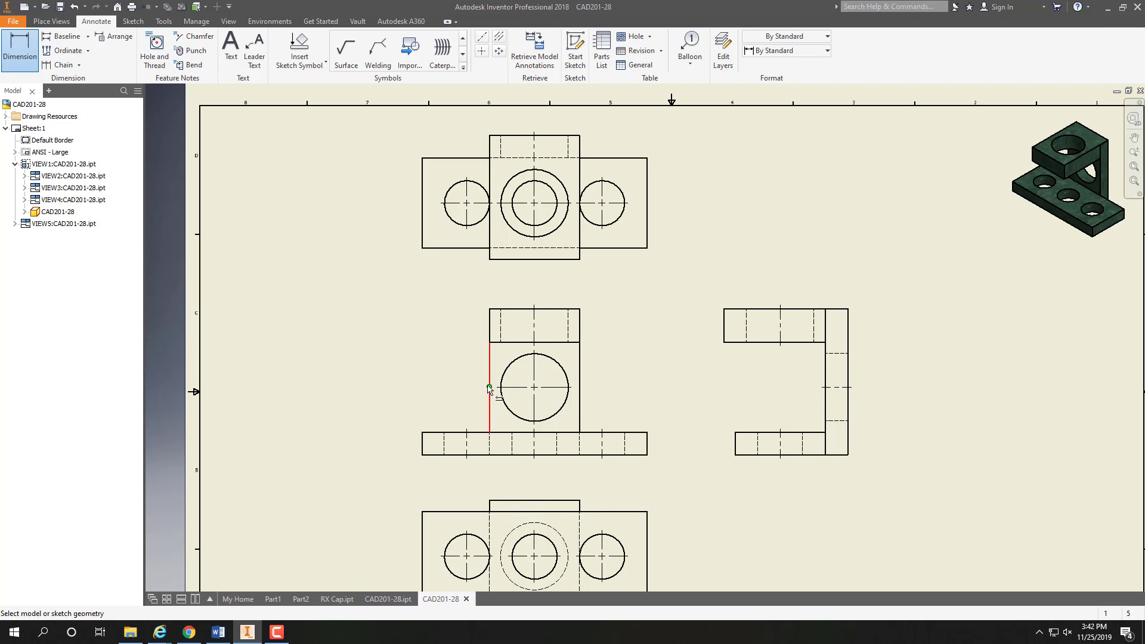
{"action": "left_click", "coordinate": [490, 315]}
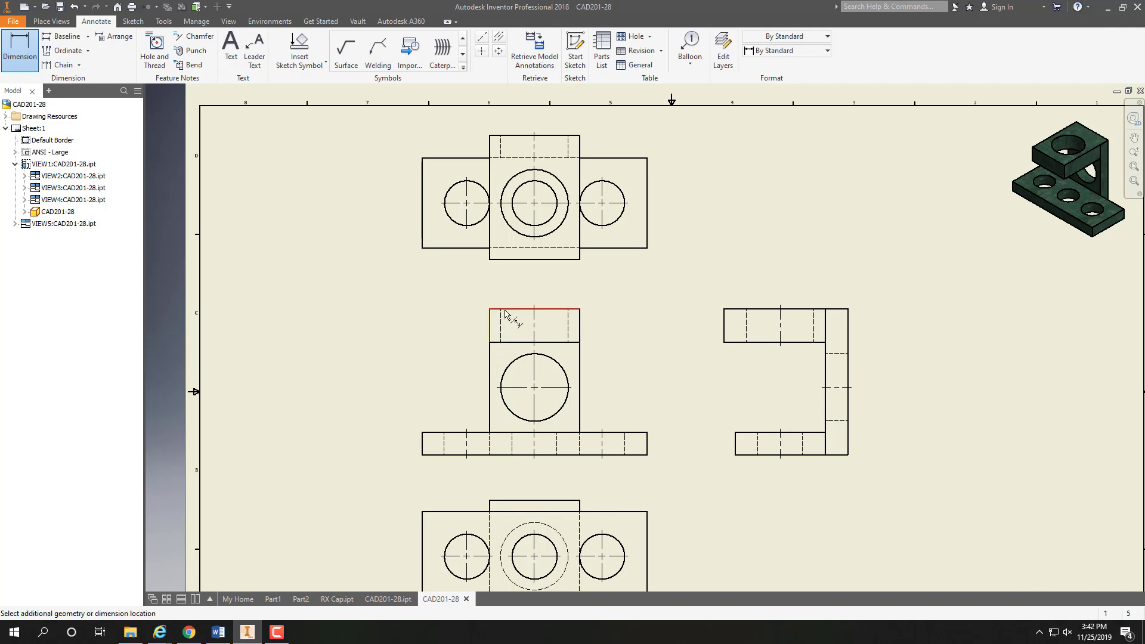
{"action": "left_click", "coordinate": [534, 311]}
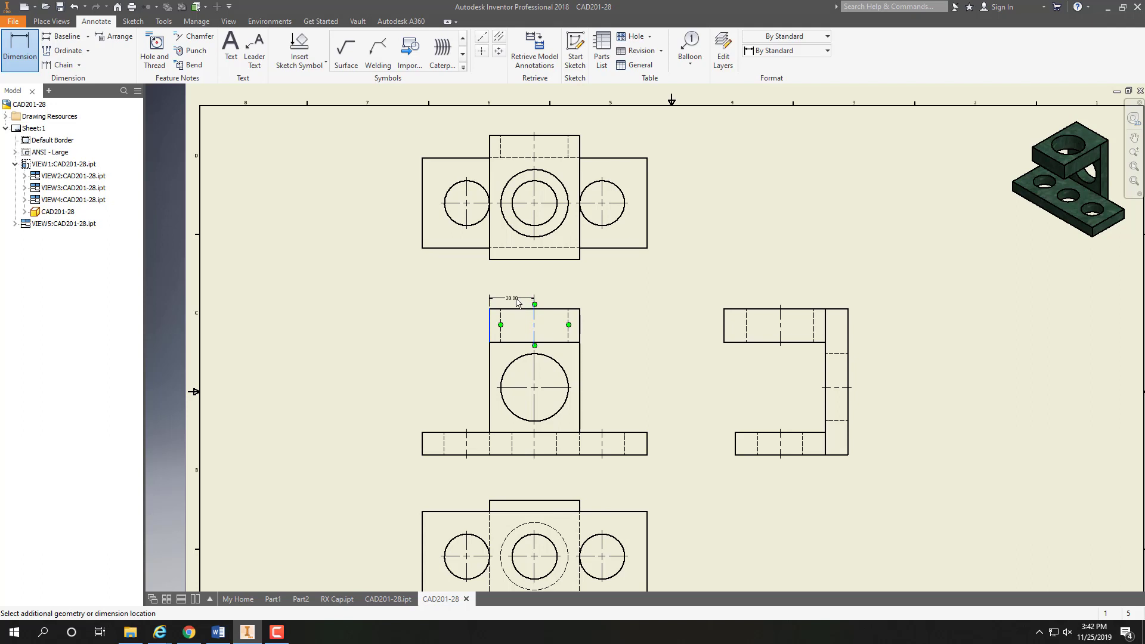
{"action": "left_click", "coordinate": [518, 303]}
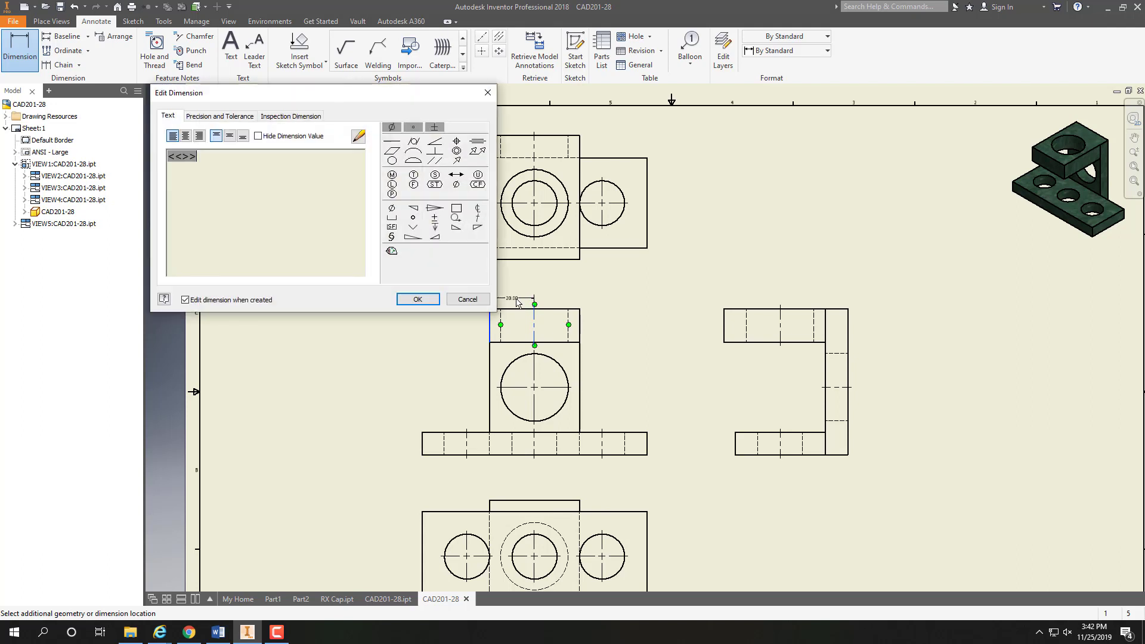
{"action": "left_click", "coordinate": [412, 299]}
{"action": "scroll", "coordinate": [530, 356], "scroll_direction": "down", "scroll_amount": 3}
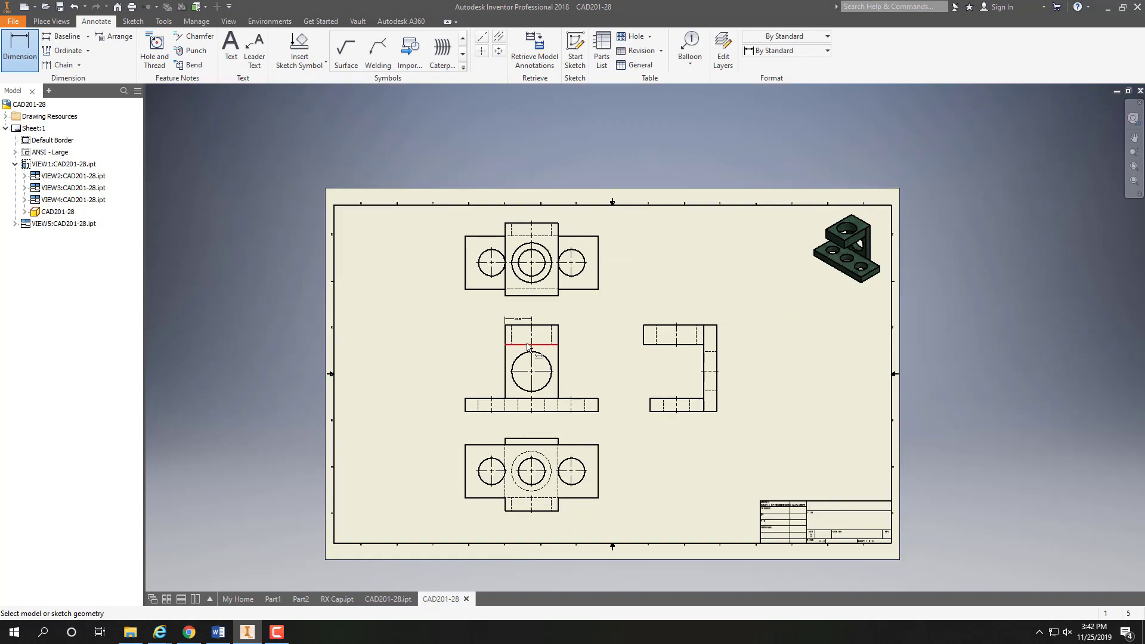
{"action": "scroll", "coordinate": [525, 358], "scroll_direction": "up", "scroll_amount": 7}
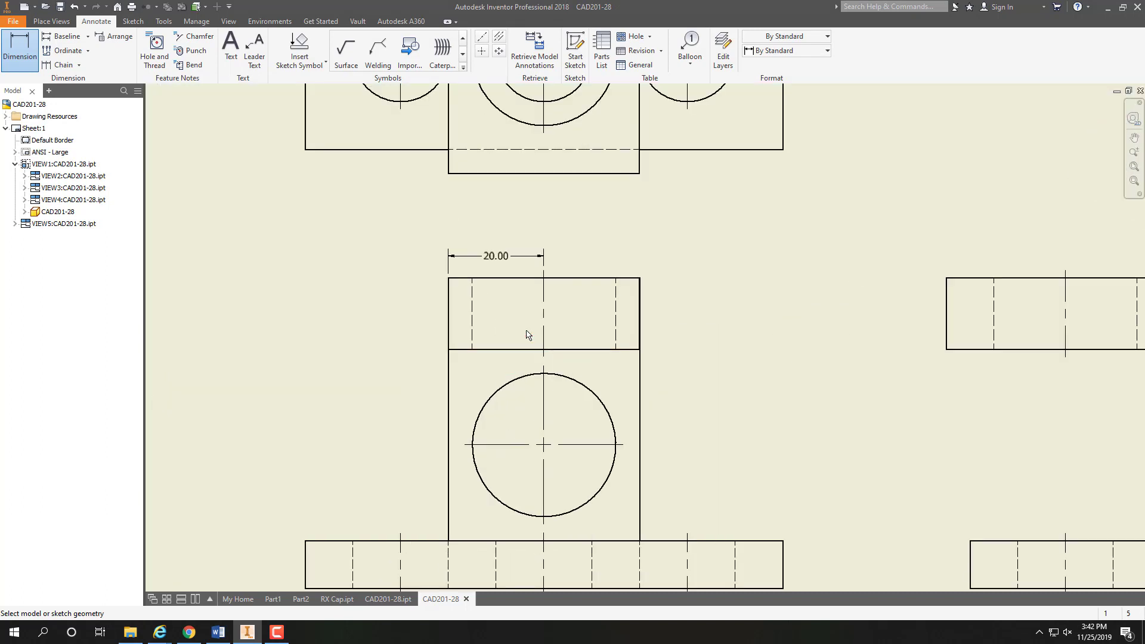
{"action": "left_click", "coordinate": [451, 289]}
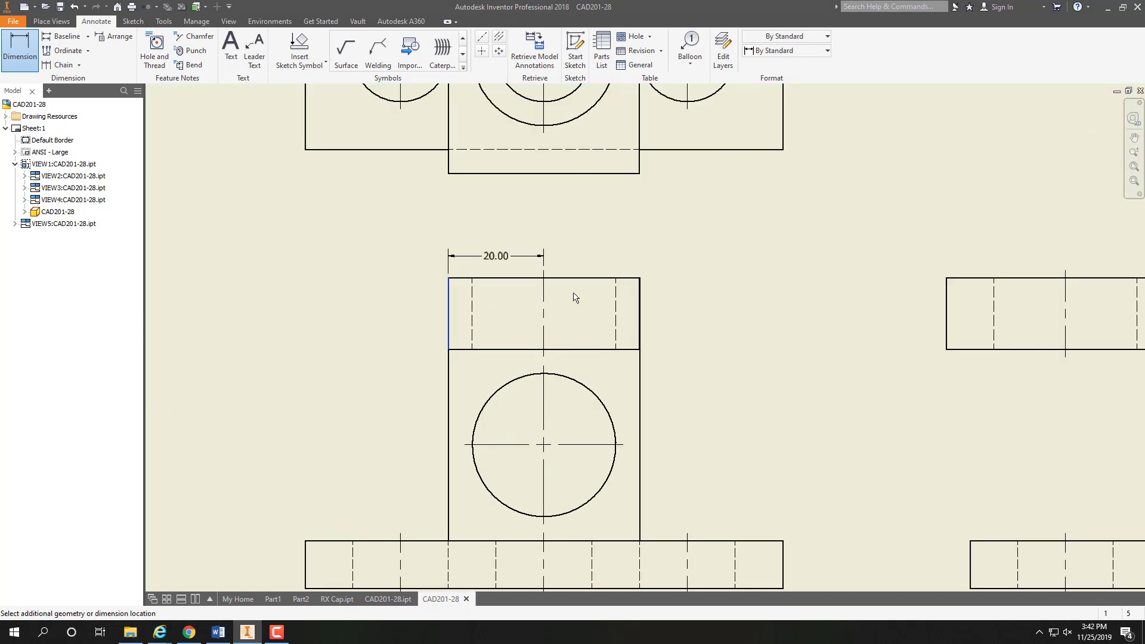
{"action": "left_click", "coordinate": [640, 288]}
{"action": "key", "text": "Escape"}
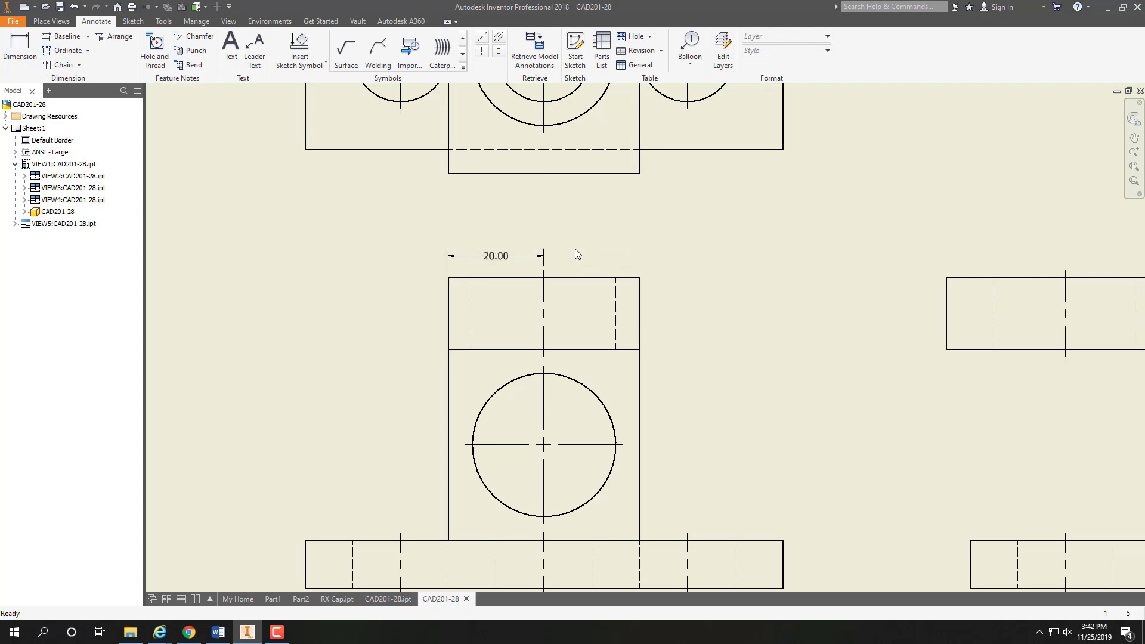
- Dimension the upper block's full width in the front view, placing it above the edge-to-centerline dimension
{"action": "left_click", "coordinate": [27, 54]}
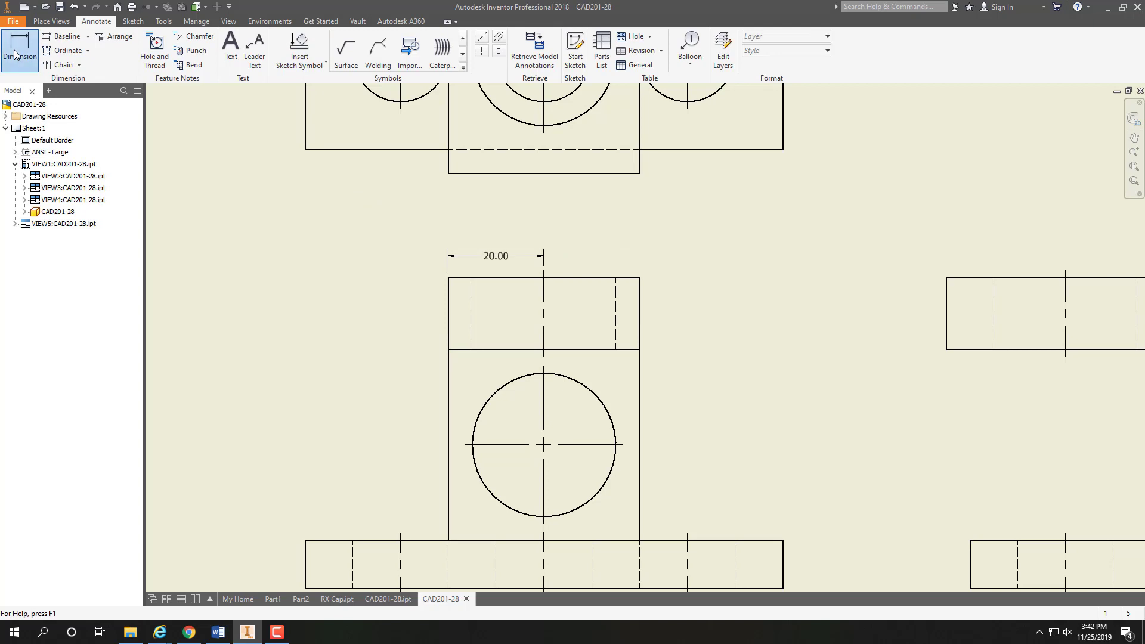
{"action": "left_click", "coordinate": [450, 282]}
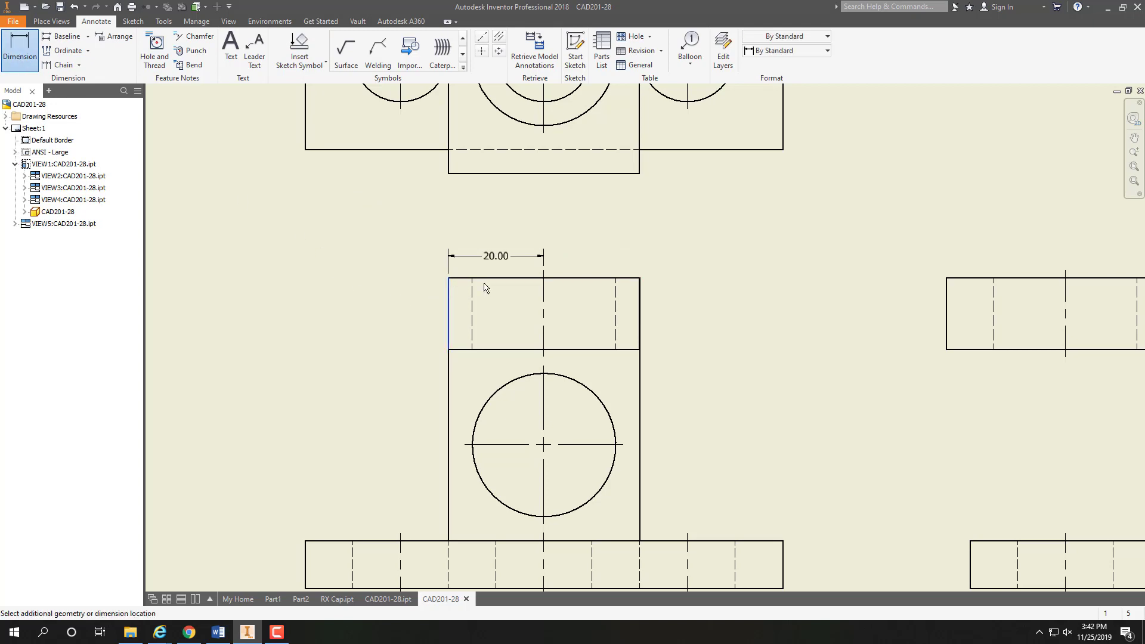
{"action": "left_click", "coordinate": [640, 279]}
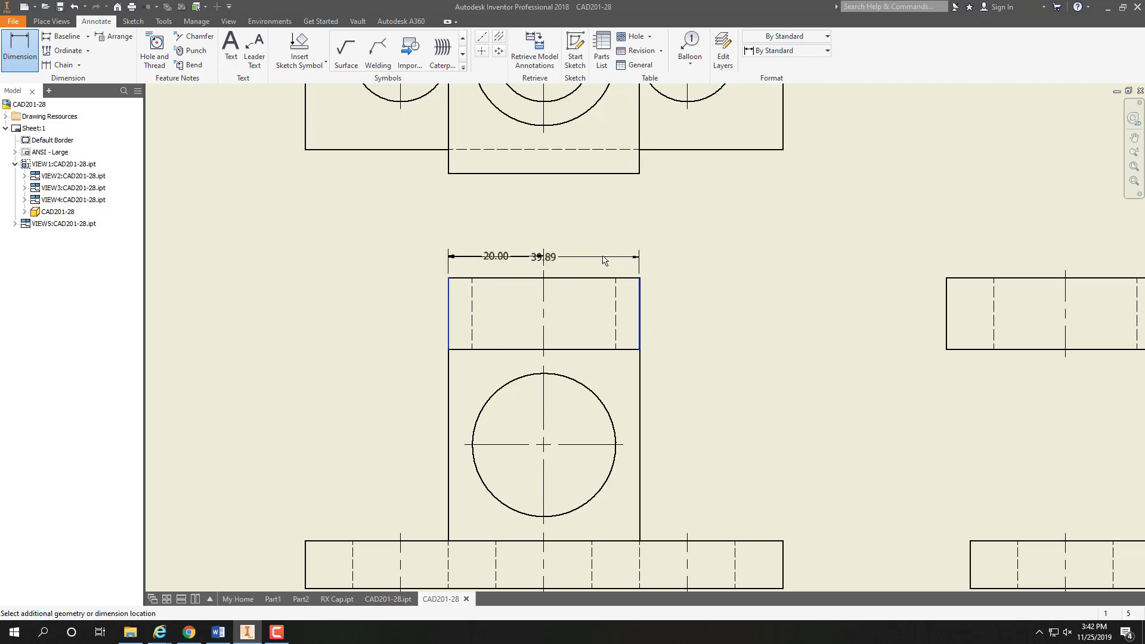
{"action": "left_click", "coordinate": [584, 247]}
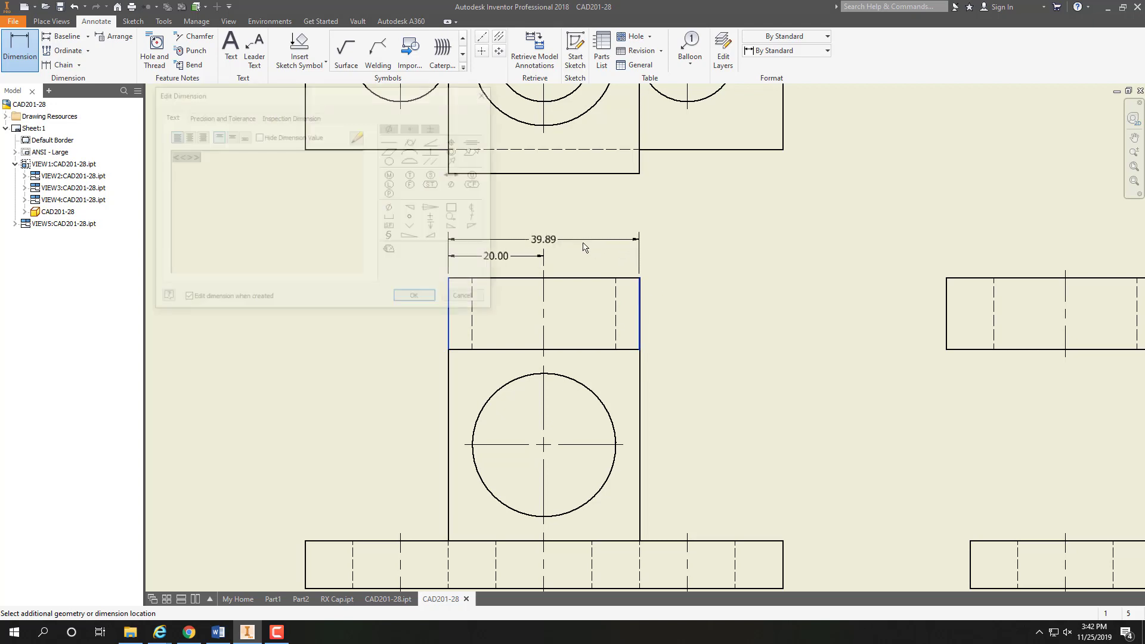
{"action": "left_click", "coordinate": [414, 295]}
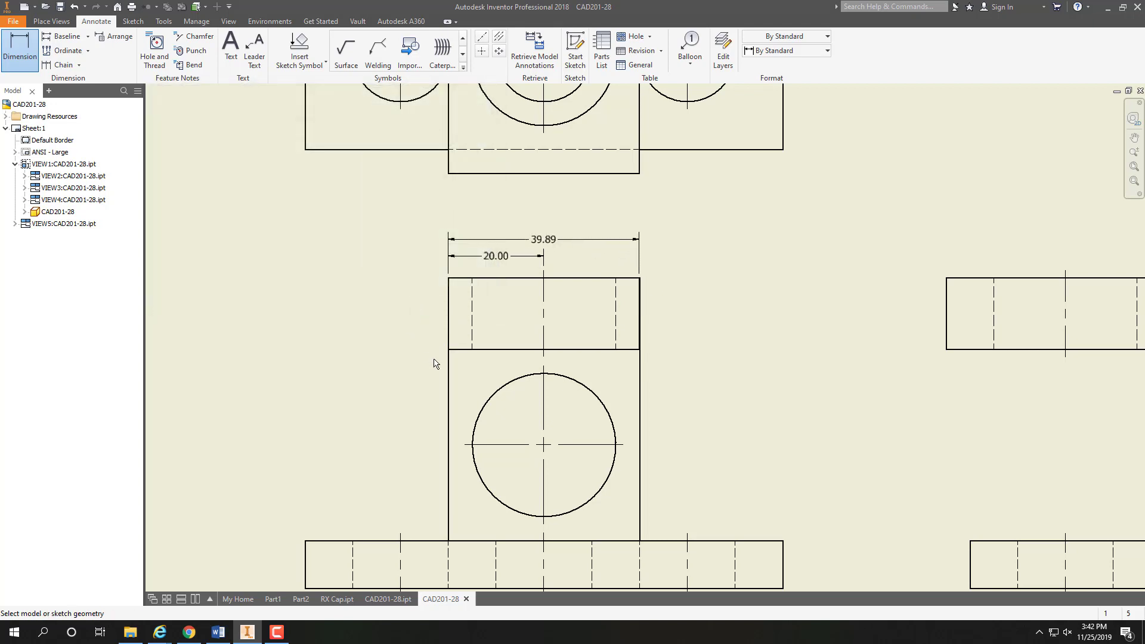
{"action": "middle_click_drag", "start_coordinate": [475, 382], "coordinate": [481, 376]}
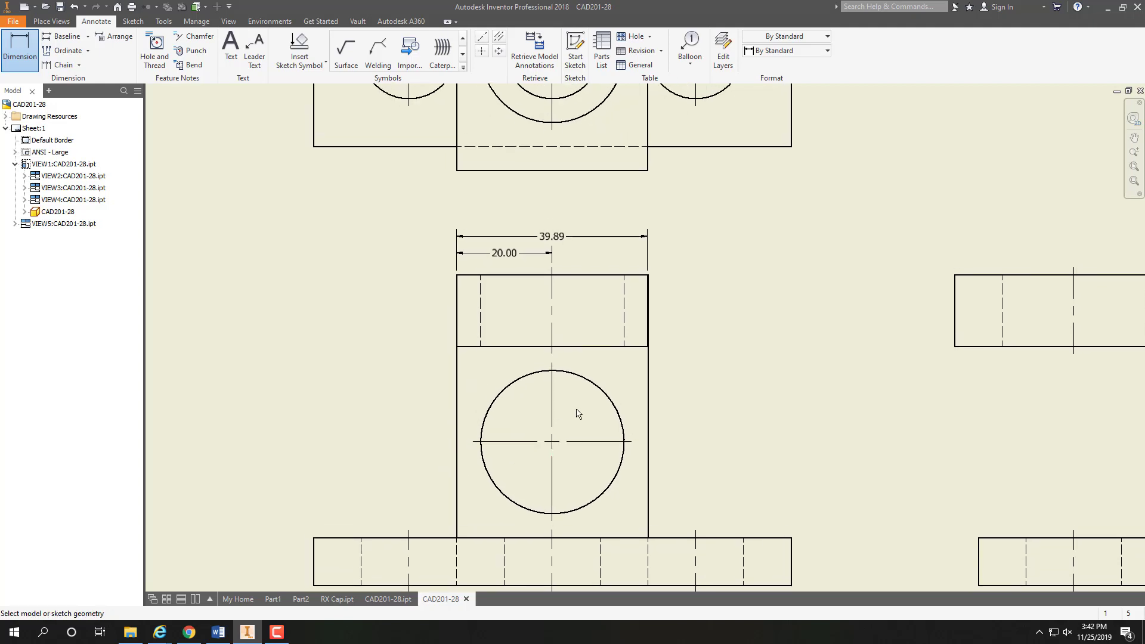
- Dimension the base plate's thickness in the front view, placing it just beyond the plate's right end
{"action": "middle_click_drag", "start_coordinate": [603, 396], "coordinate": [563, 388]}
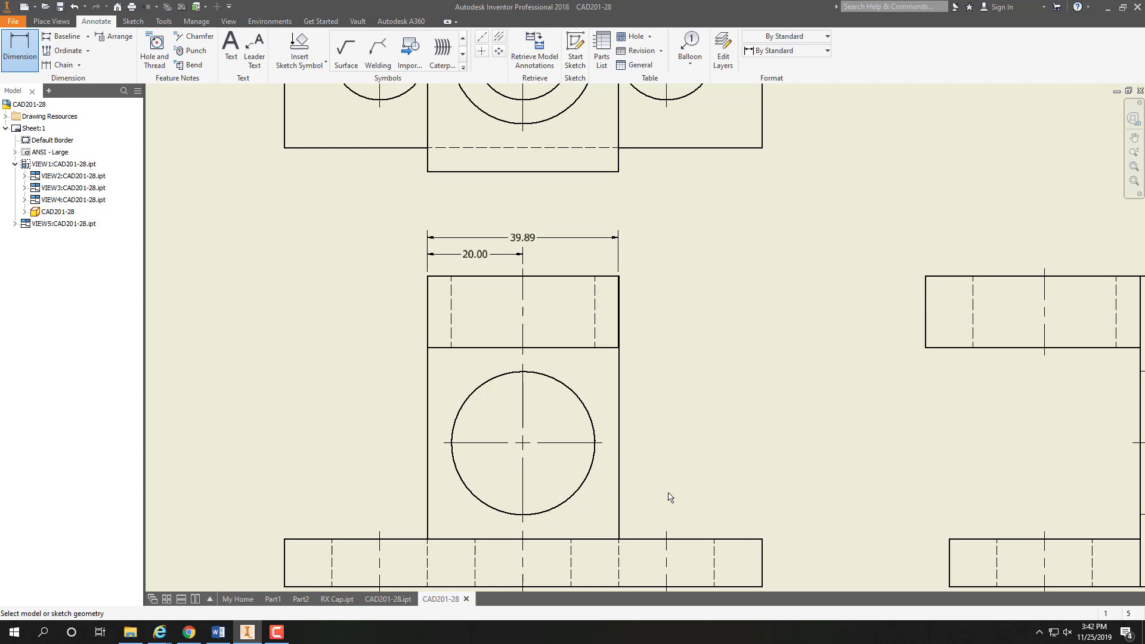
{"action": "left_click", "coordinate": [763, 585]}
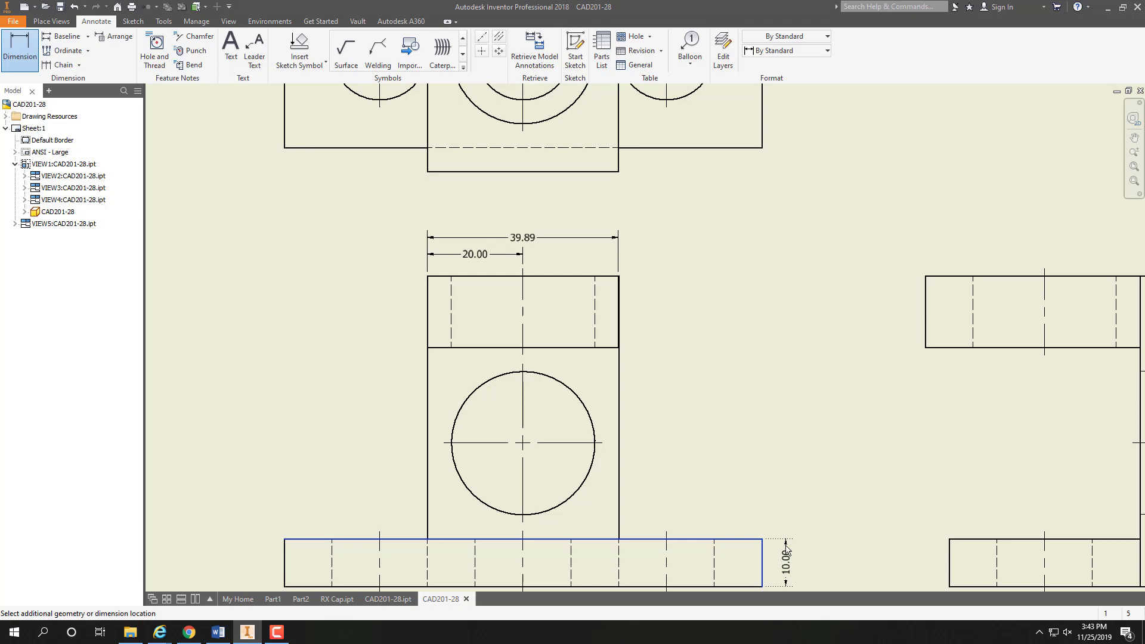
{"action": "left_click", "coordinate": [787, 549]}
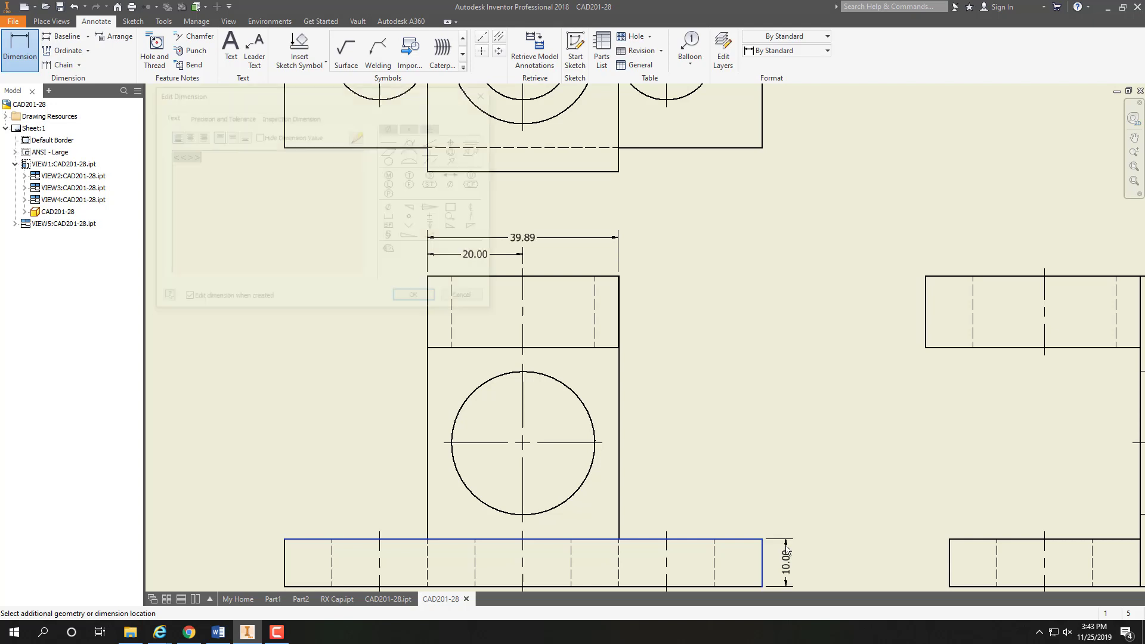
{"action": "left_click", "coordinate": [418, 299]}
- Dimension the height from the base plate's bottom to the large hole's center in the front view, placing it outside the plate thickness dimension
{"action": "middle_click_drag", "start_coordinate": [704, 429], "coordinate": [677, 358]}
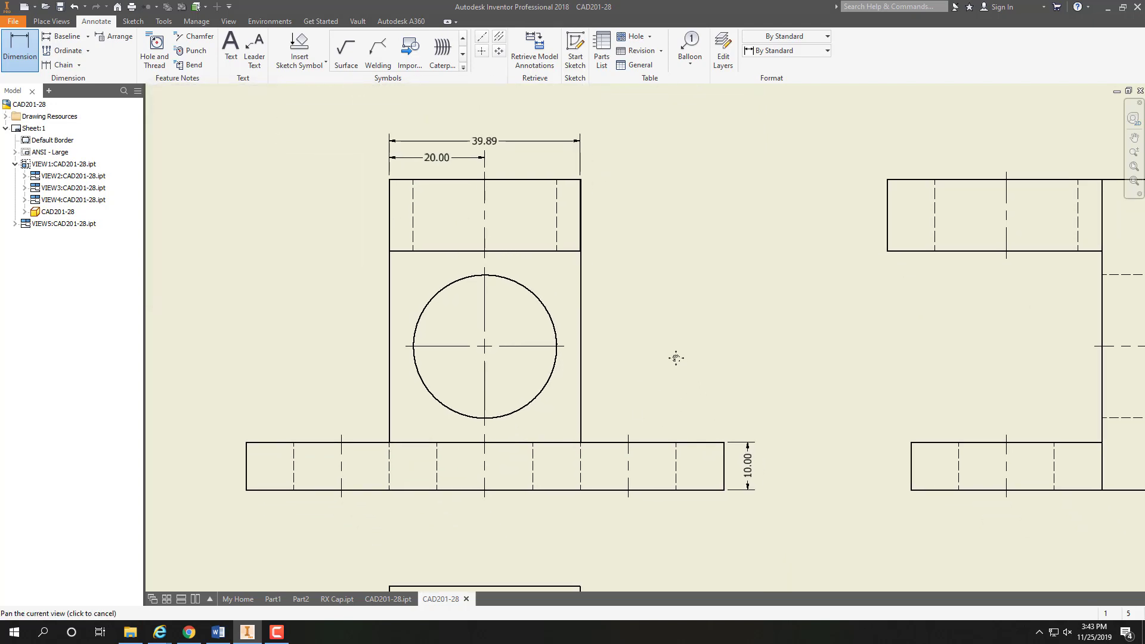
{"action": "left_click", "coordinate": [726, 493]}
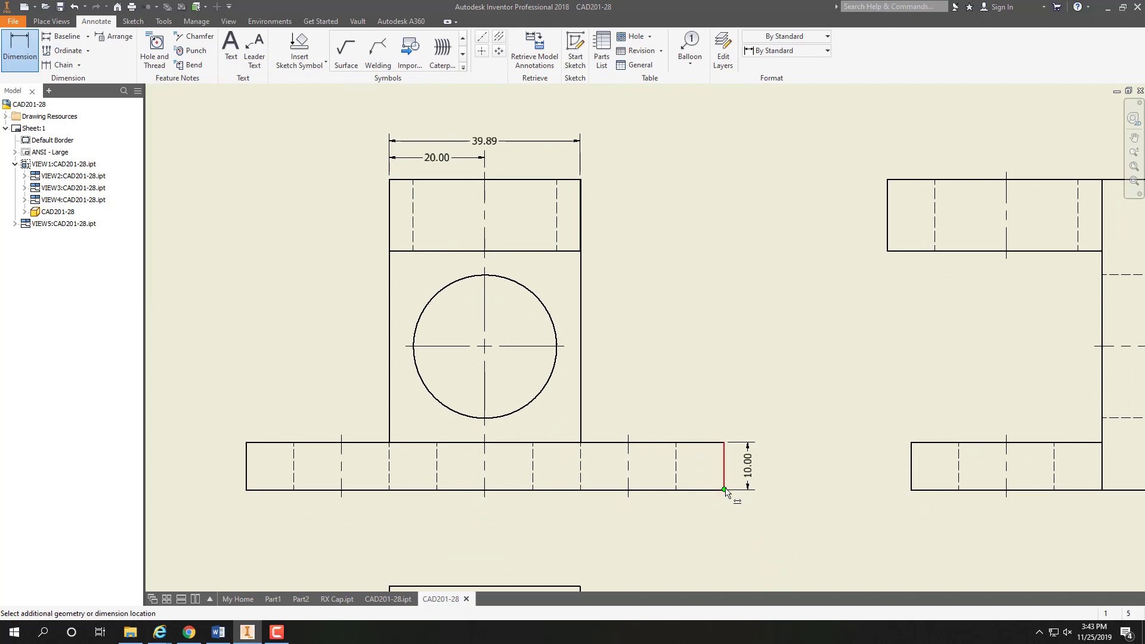
{"action": "left_click", "coordinate": [565, 346]}
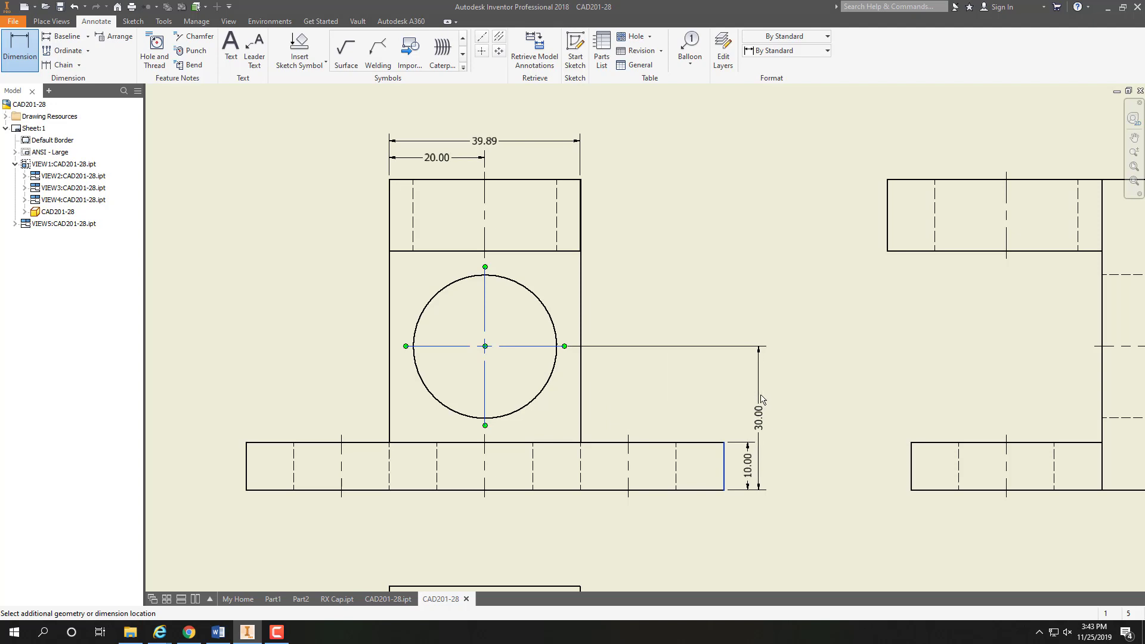
{"action": "left_click", "coordinate": [763, 399]}
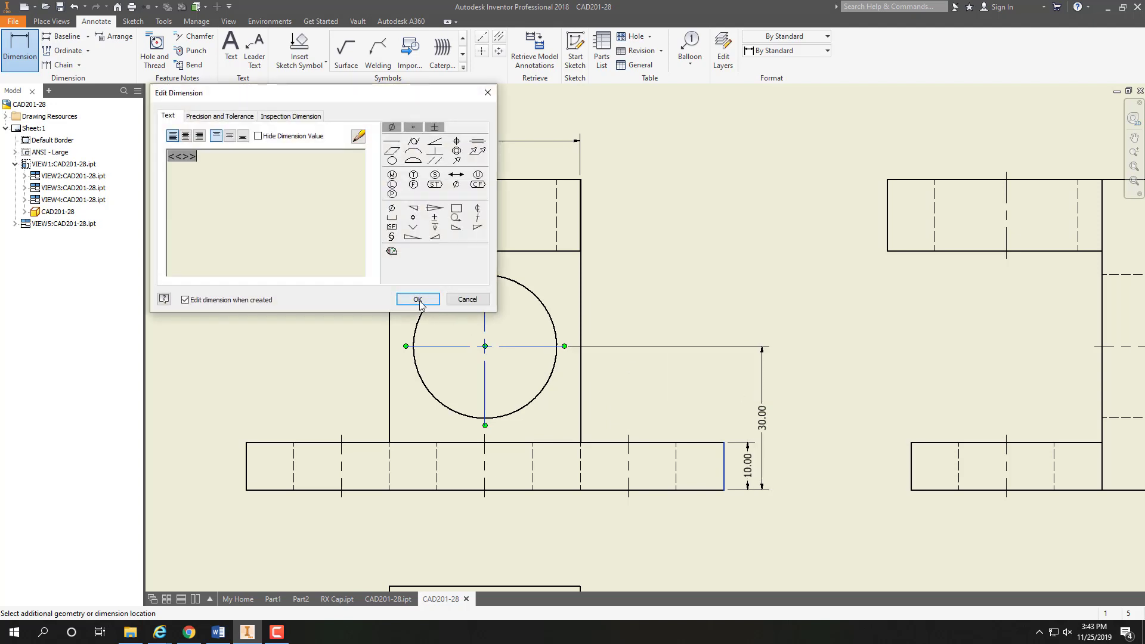
{"action": "left_click", "coordinate": [414, 296]}
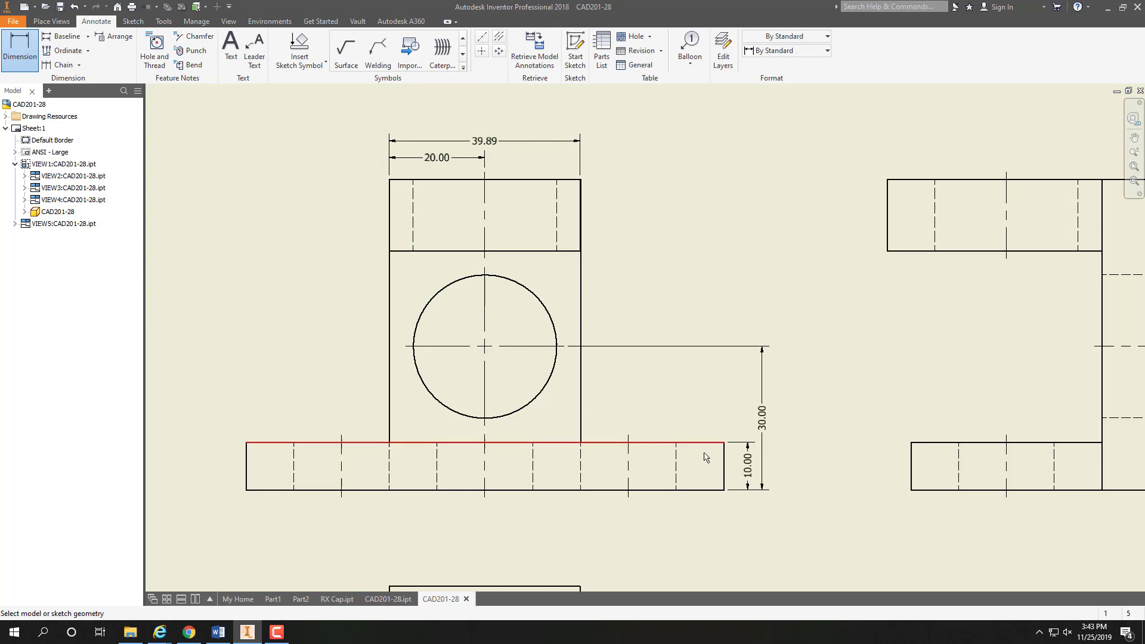
- Dimension the bracket's overall height in the front view, placing it outside the hole height dimension
{"action": "left_click", "coordinate": [725, 490]}
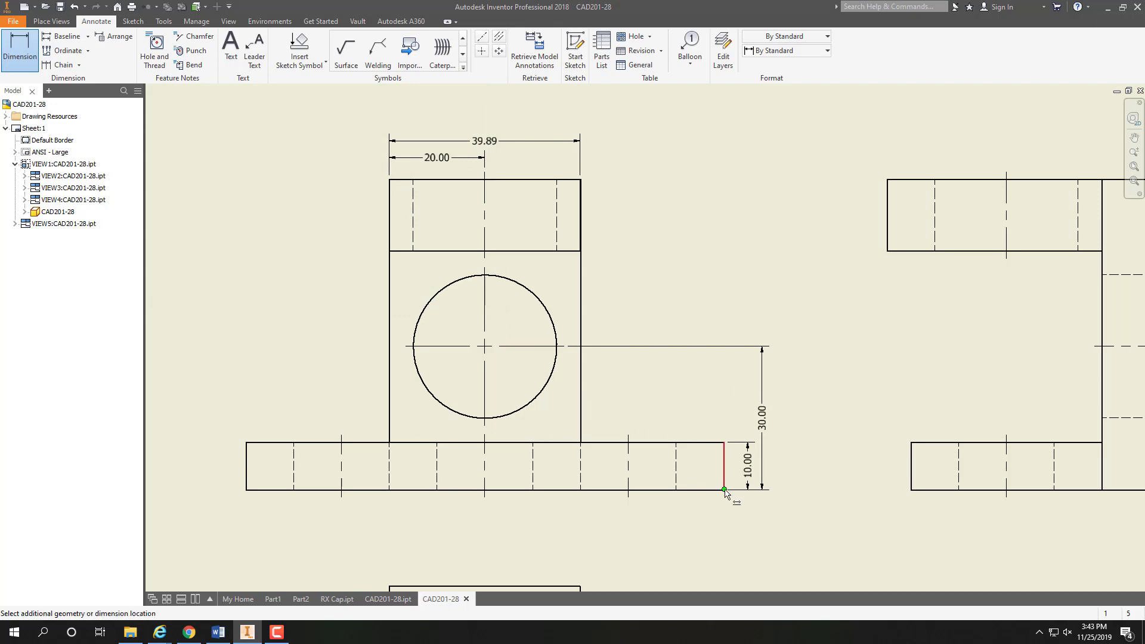
{"action": "left_click", "coordinate": [588, 184]}
{"action": "left_click", "coordinate": [776, 297]}
{"action": "left_click", "coordinate": [416, 300]}
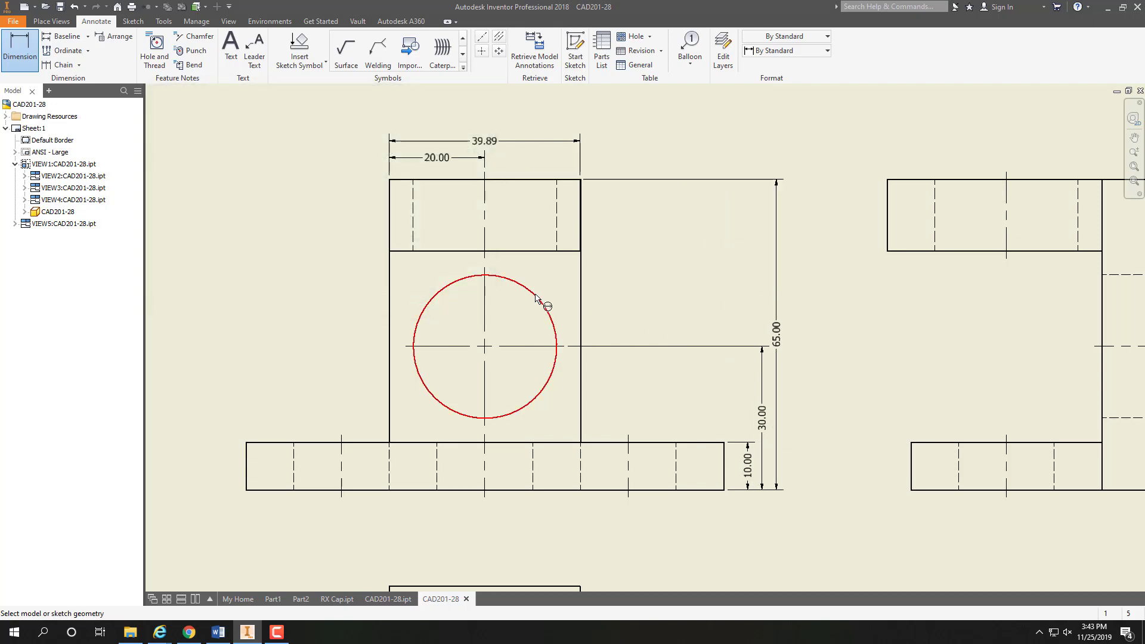
- Add a plain diameter dimension to the large circle in the front view, with its text outside the block
{"action": "left_click", "coordinate": [555, 335]}
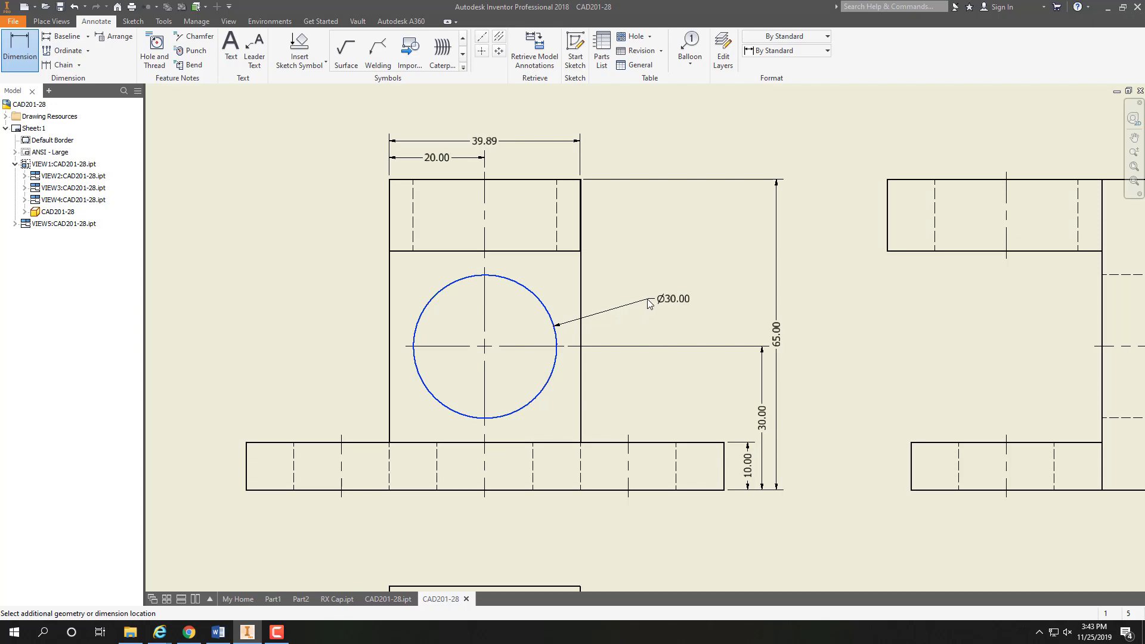
{"action": "left_click", "coordinate": [649, 303]}
{"action": "left_click", "coordinate": [427, 301]}
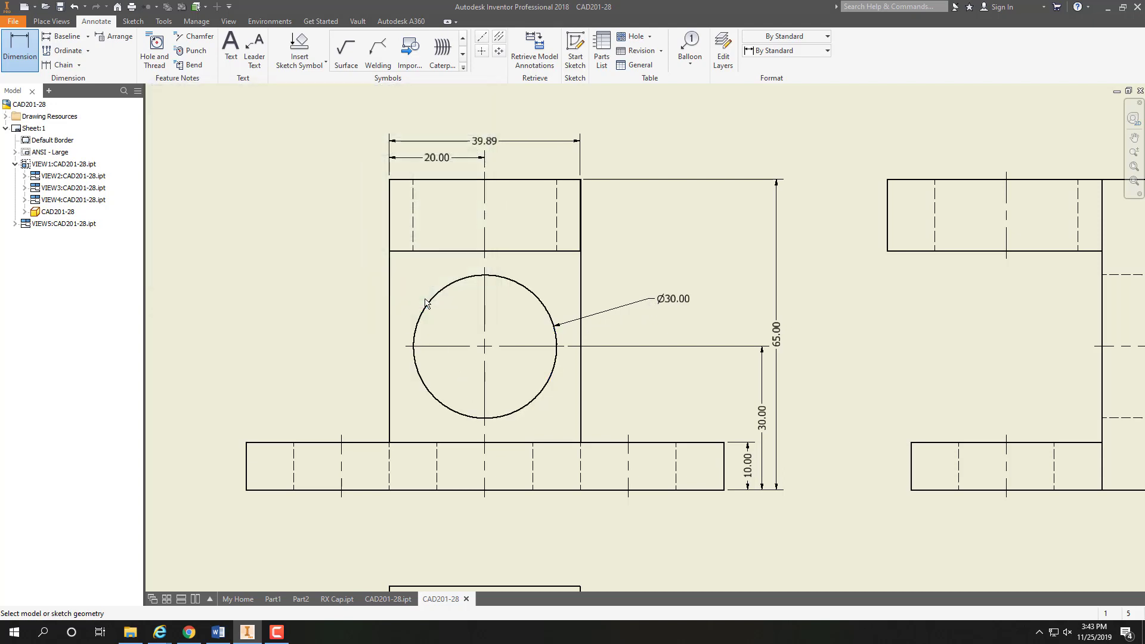
- Add a Hole and Thread note to the large circle in the front view and delete its plain diameter dimension
{"action": "left_click", "coordinate": [158, 47]}
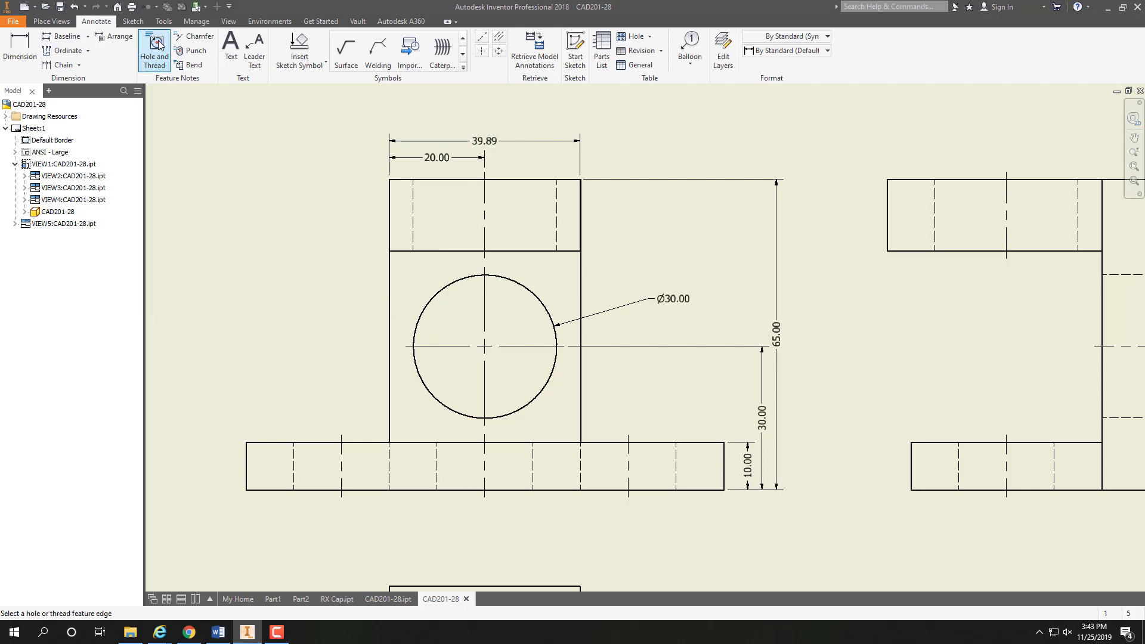
{"action": "left_click", "coordinate": [541, 303]}
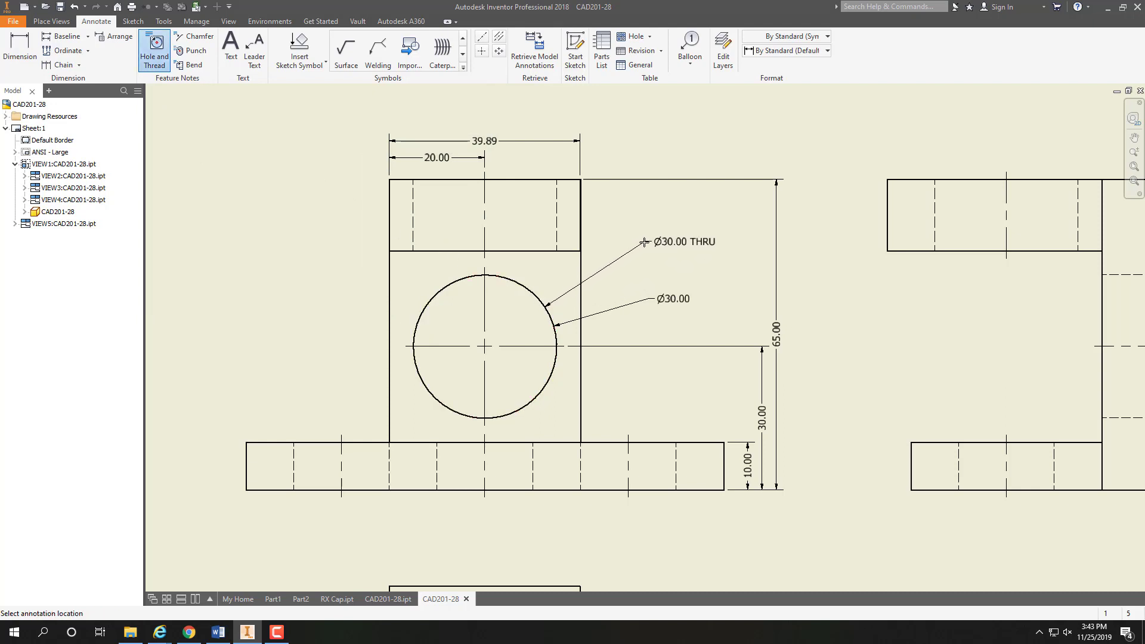
{"action": "left_click", "coordinate": [645, 242]}
{"action": "key", "text": "Escape"}
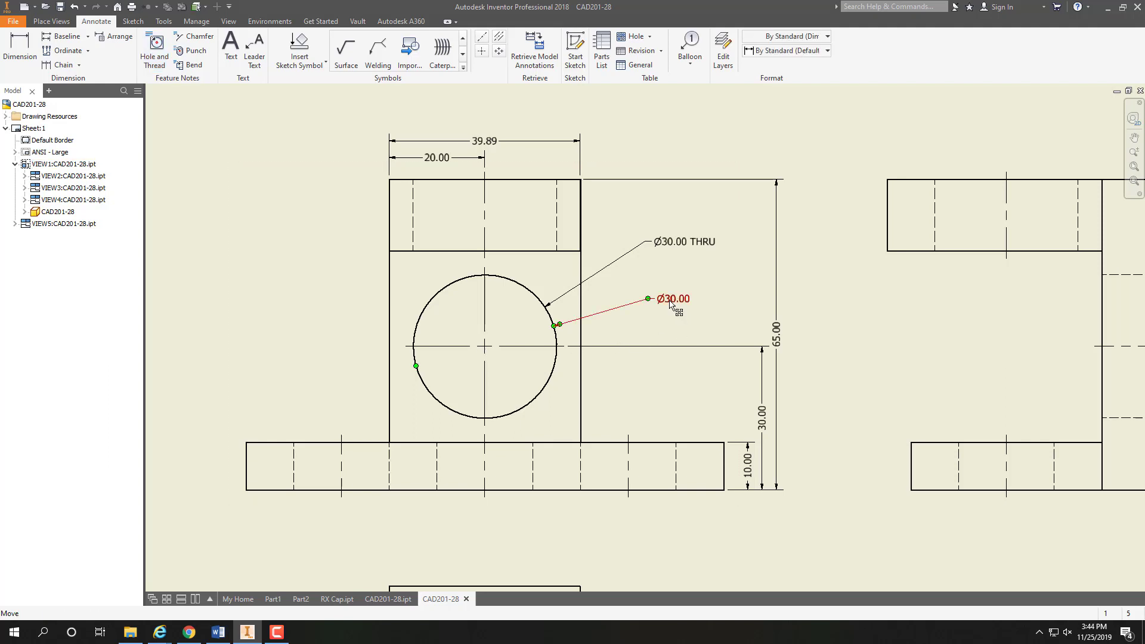
{"action": "key", "text": "Delete"}
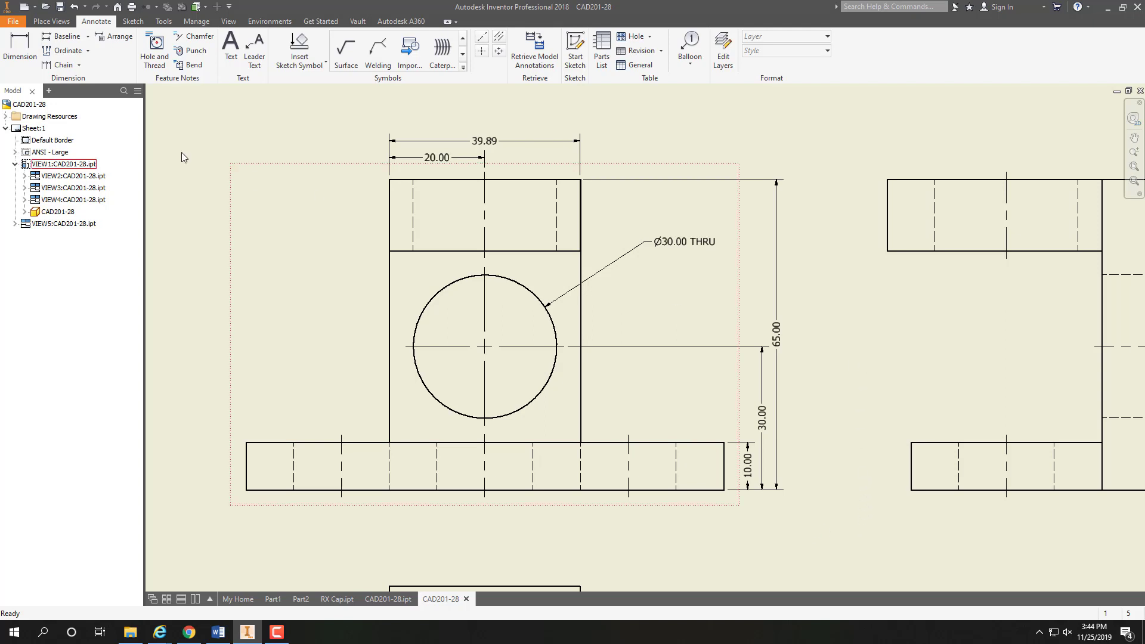
- Dimension the upper block's thickness in the side view, placing it outside the block's free end
{"action": "left_click", "coordinate": [20, 48]}
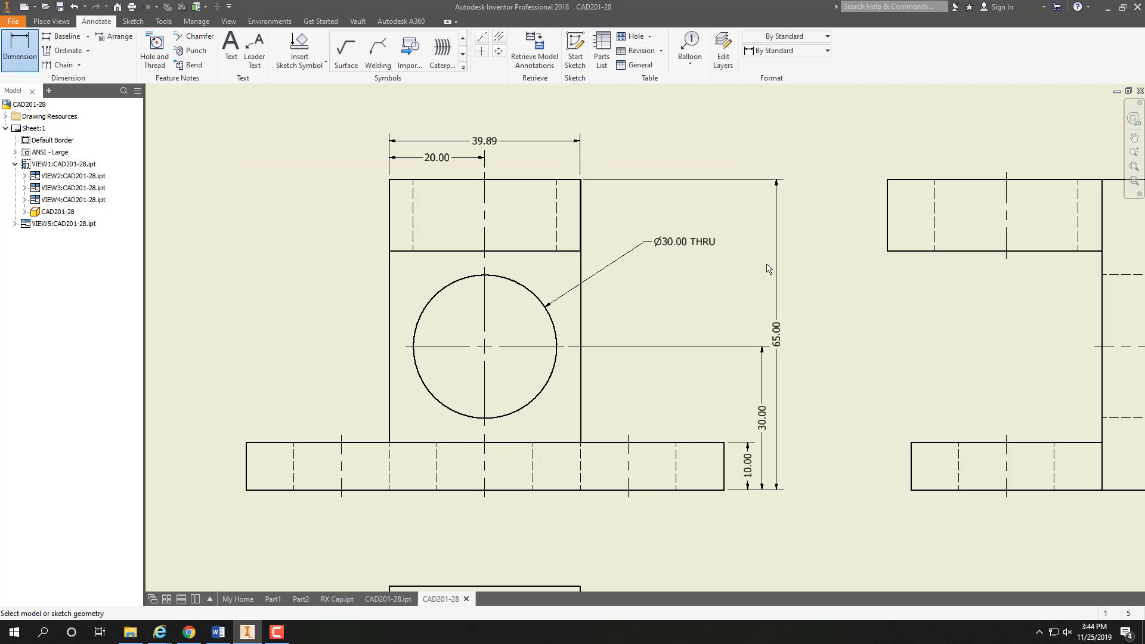
{"action": "left_click", "coordinate": [888, 185]}
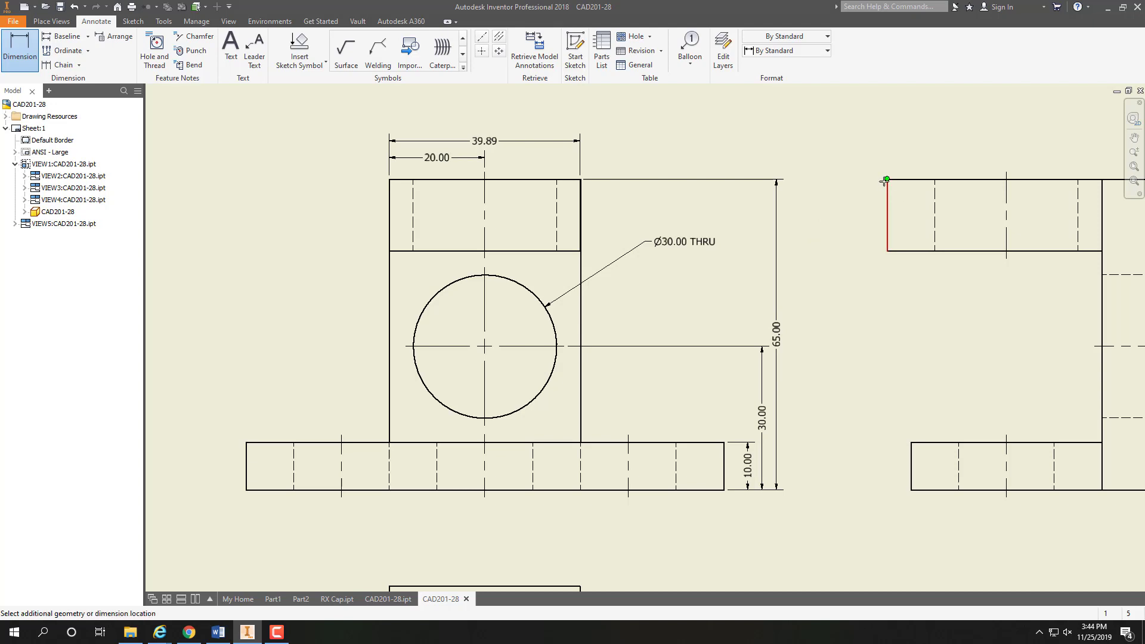
{"action": "left_click", "coordinate": [887, 252]}
{"action": "left_click", "coordinate": [862, 234]}
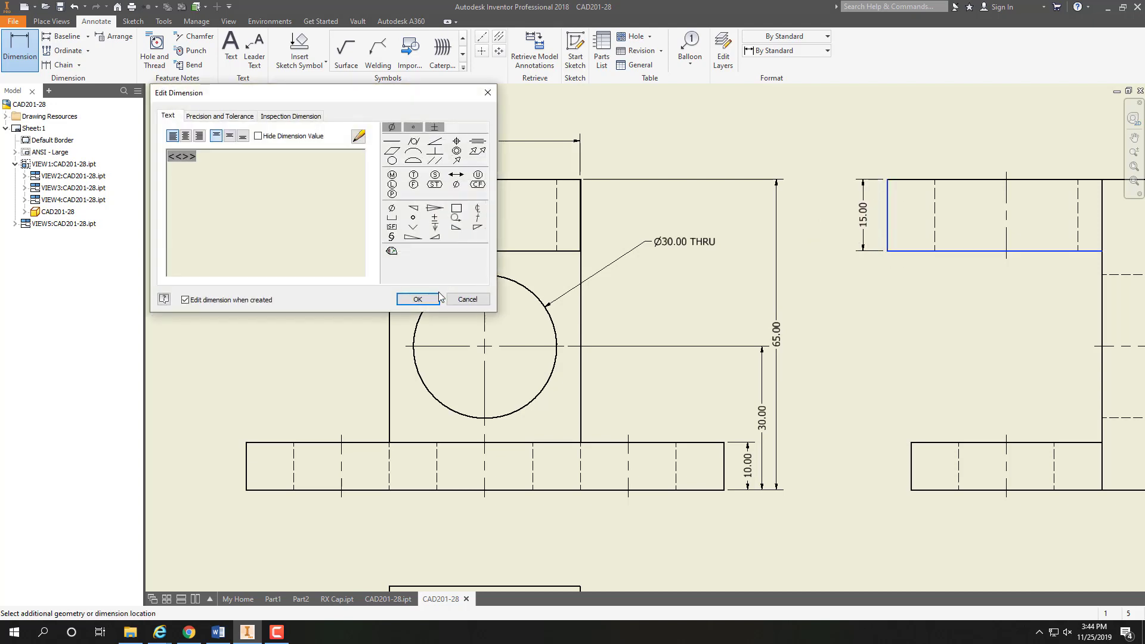
{"action": "left_click", "coordinate": [418, 300]}
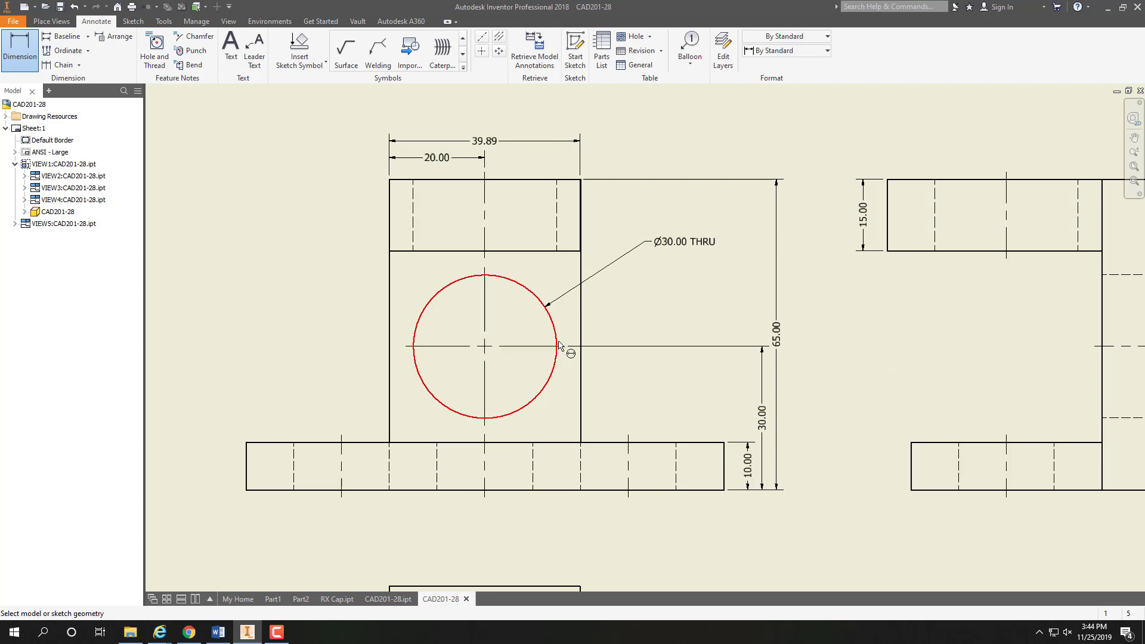
- Dimension the distance from the upper block's left edge to the center hole's axis in the top view, placing it below the block
{"action": "scroll", "coordinate": [559, 346], "scroll_direction": "up", "scroll_amount": 3}
{"action": "scroll", "coordinate": [559, 346], "scroll_direction": "down", "scroll_amount": 6}
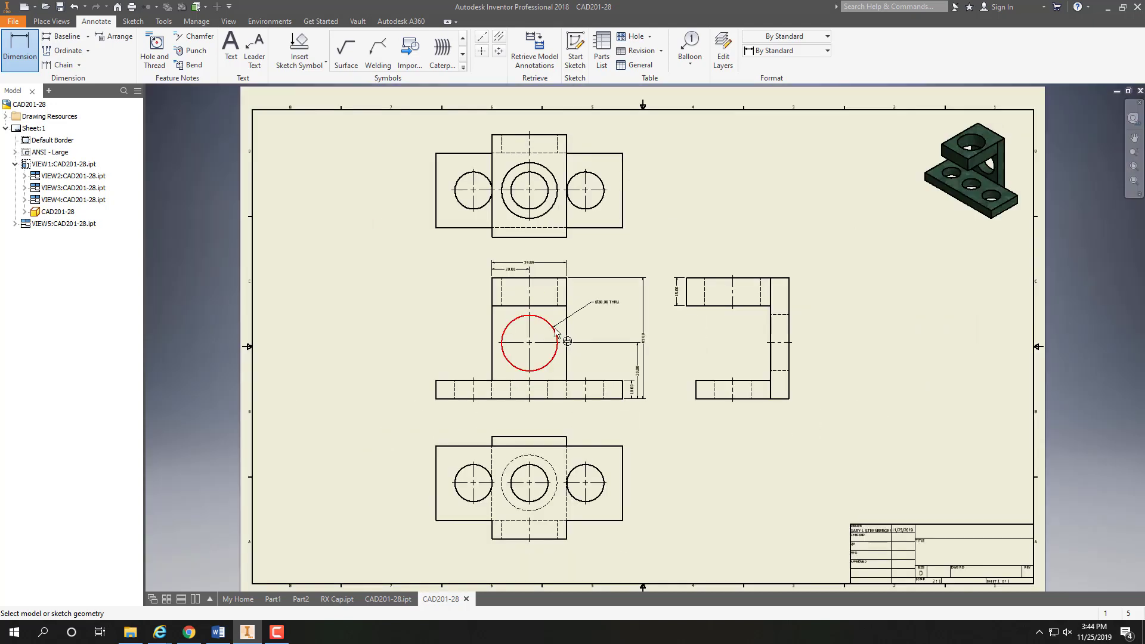
{"action": "mouse_move", "coordinate": [543, 293]}
{"action": "middle_mouse_down"}
{"action": "mouse_move", "coordinate": [550, 370]}
{"action": "mouse_move", "coordinate": [545, 321]}
{"action": "mouse_move", "coordinate": [544, 358]}
{"action": "middle_mouse_up"}
{"action": "scroll", "coordinate": [543, 319], "scroll_direction": "down", "scroll_amount": 2}
{"action": "scroll", "coordinate": [545, 318], "scroll_direction": "up", "scroll_amount": 5}
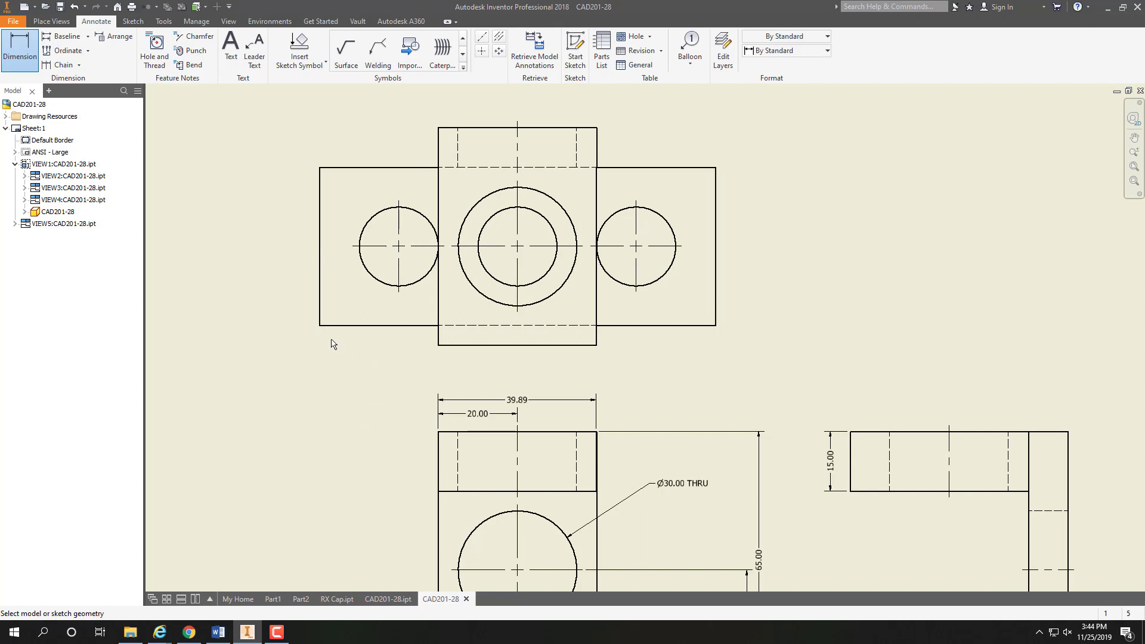
{"action": "left_click", "coordinate": [438, 345]}
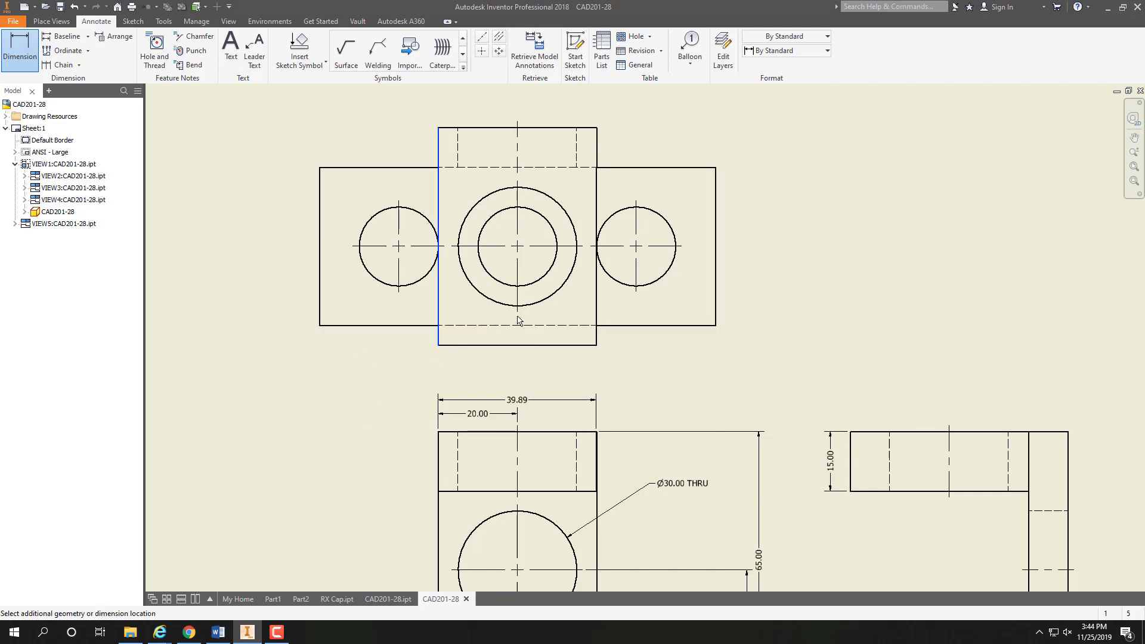
{"action": "left_click", "coordinate": [518, 320]}
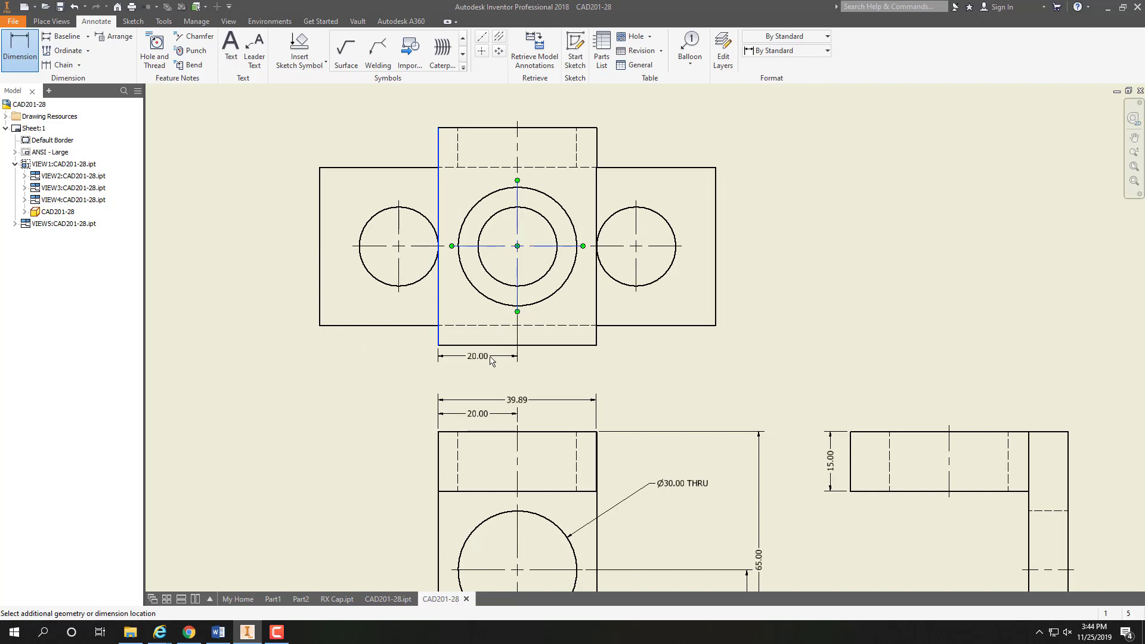
{"action": "left_click", "coordinate": [488, 362]}
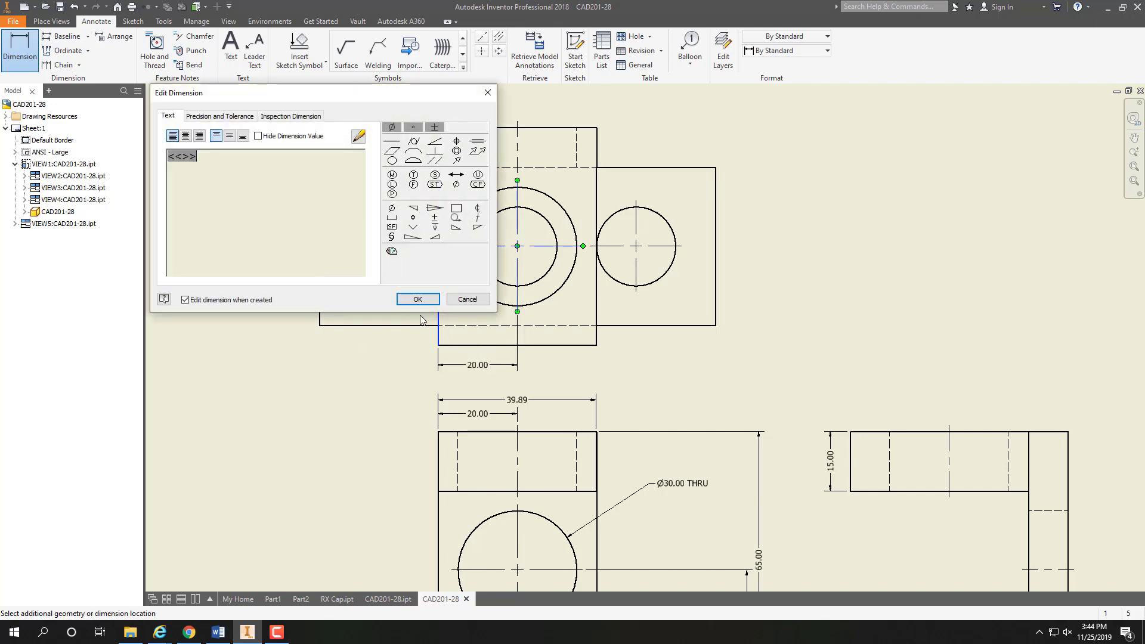
{"action": "left_click", "coordinate": [417, 298]}
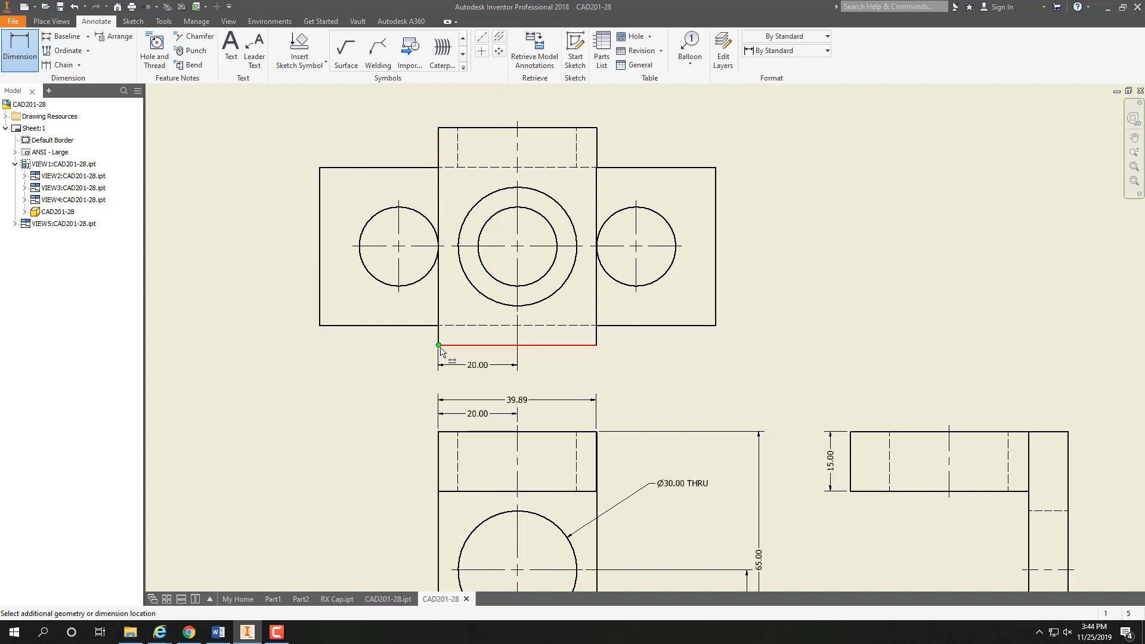
- Dimension the upper block's full width in the top view, placing it below the edge-to-center dimension
{"action": "left_click", "coordinate": [597, 345]}
{"action": "left_click", "coordinate": [544, 378]}
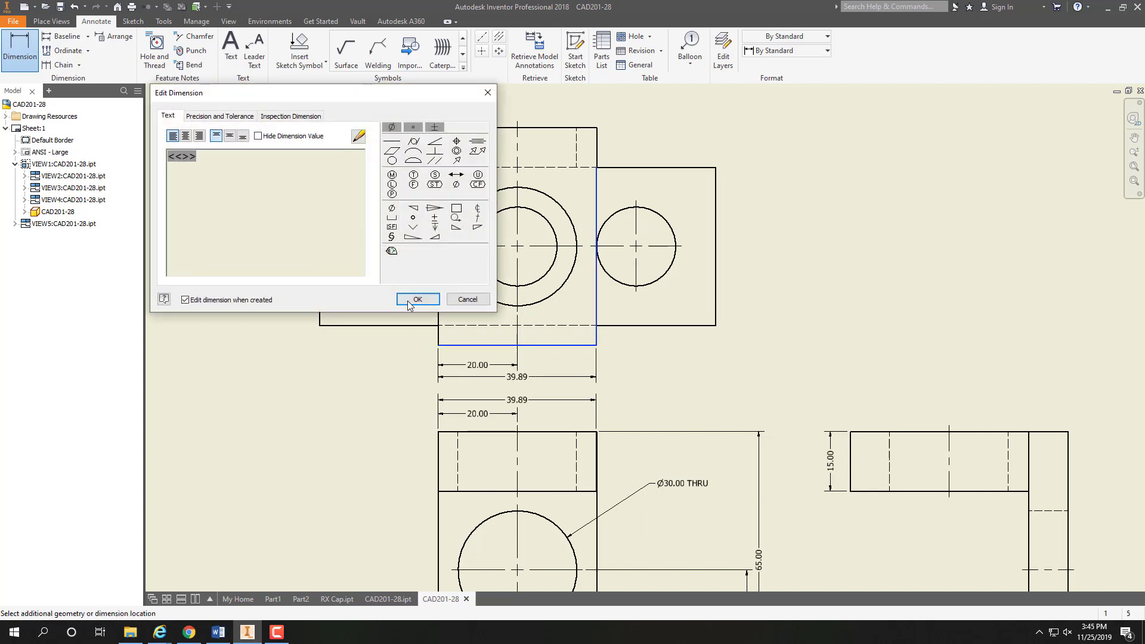
{"action": "left_click", "coordinate": [417, 299]}
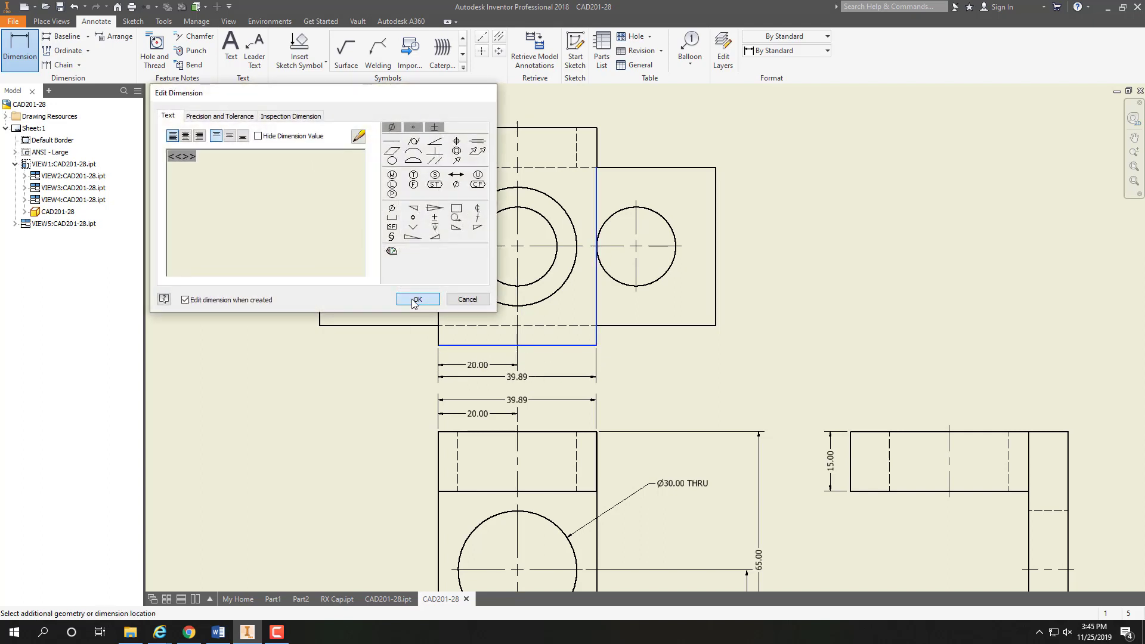
- Dimension the horizontal distance from the base plate's left edge to the upper block's left edge in the top view, aligned with the block width dimension
{"action": "left_click", "coordinate": [439, 339]}
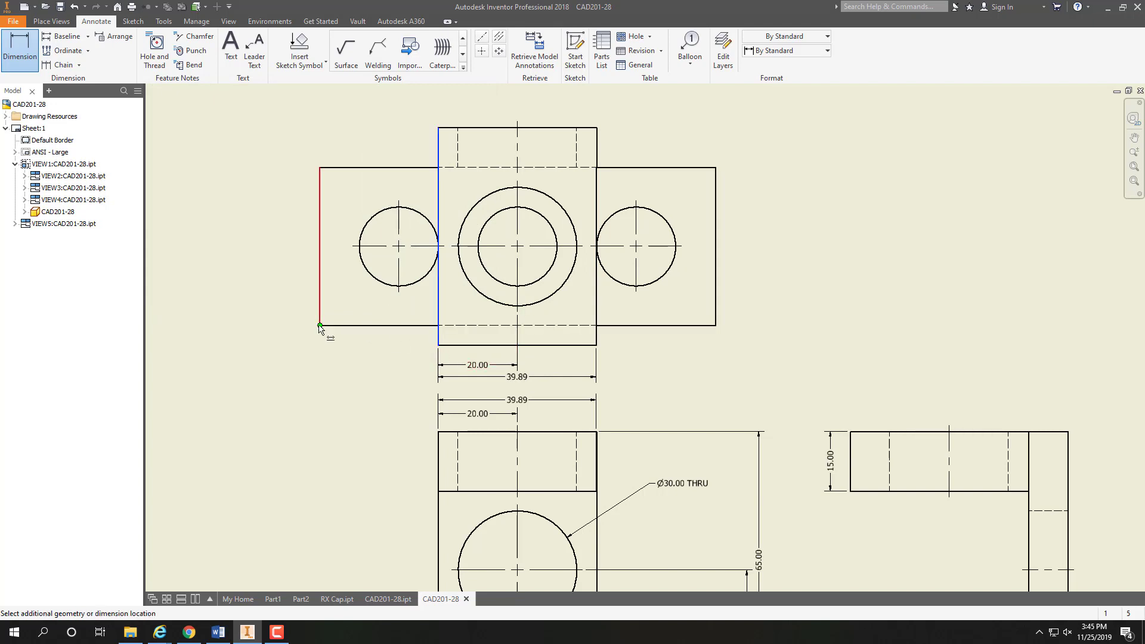
{"action": "left_click", "coordinate": [322, 328]}
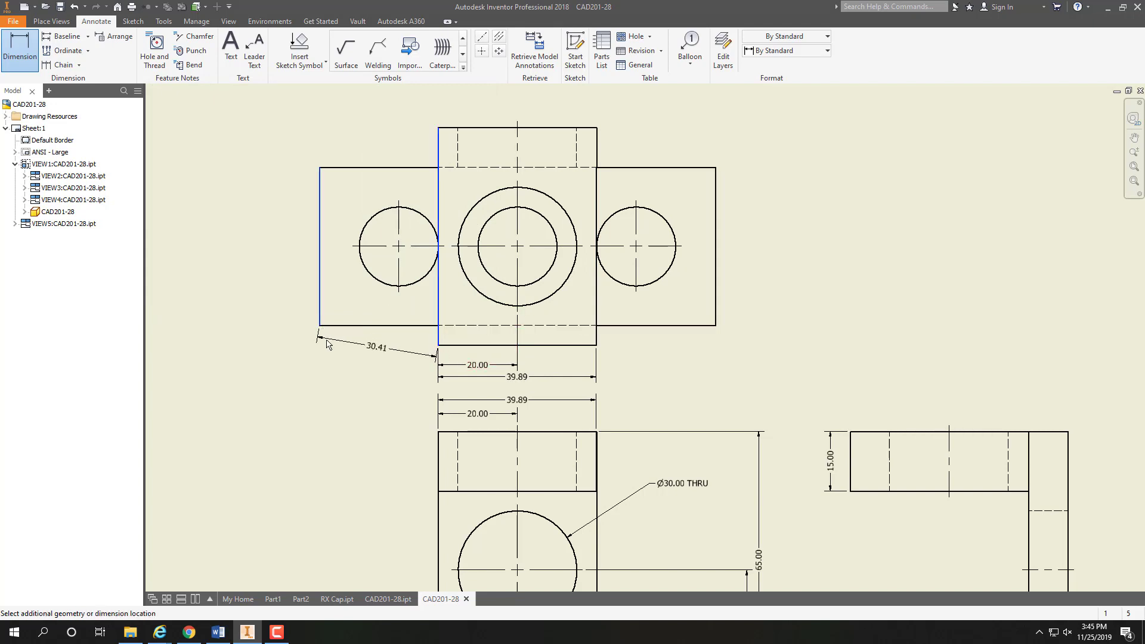
{"action": "left_click", "coordinate": [358, 382]}
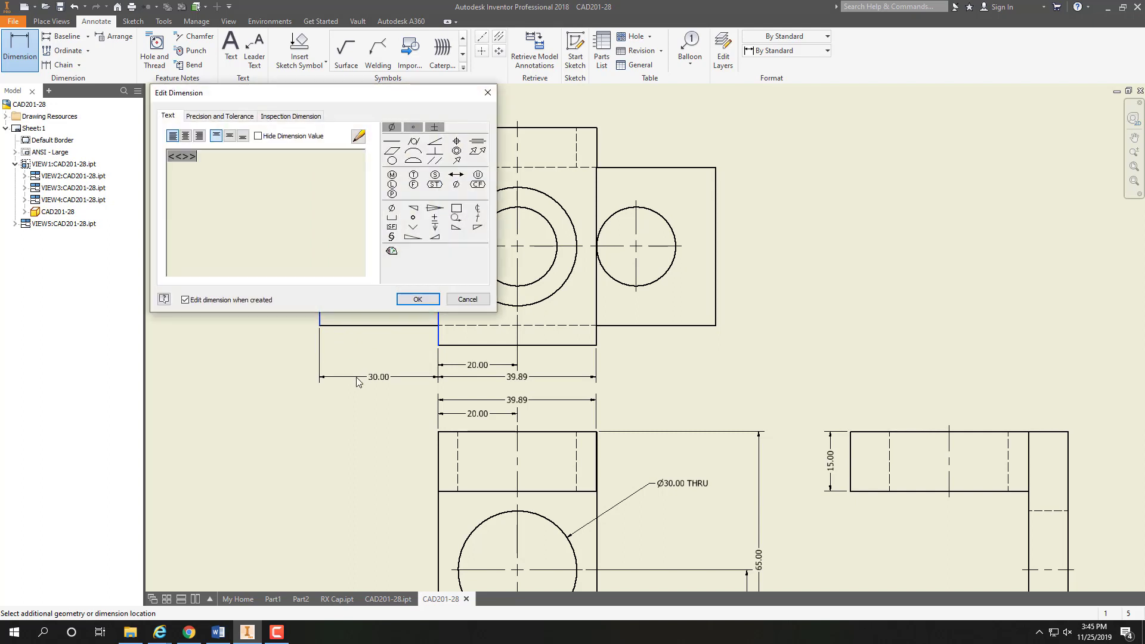
{"action": "left_click", "coordinate": [414, 300]}
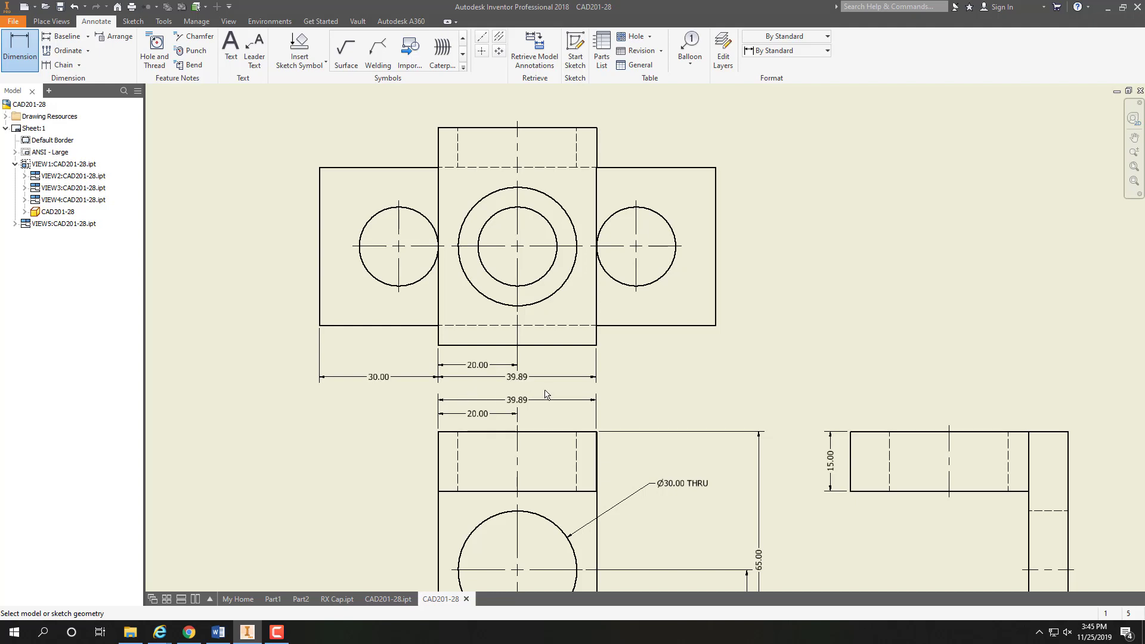
- Move the top view slightly upward to widen the gap above the front view's dimensions, and start the Dimension command
{"action": "middle_click_drag", "start_coordinate": [664, 205], "coordinate": [669, 305]}
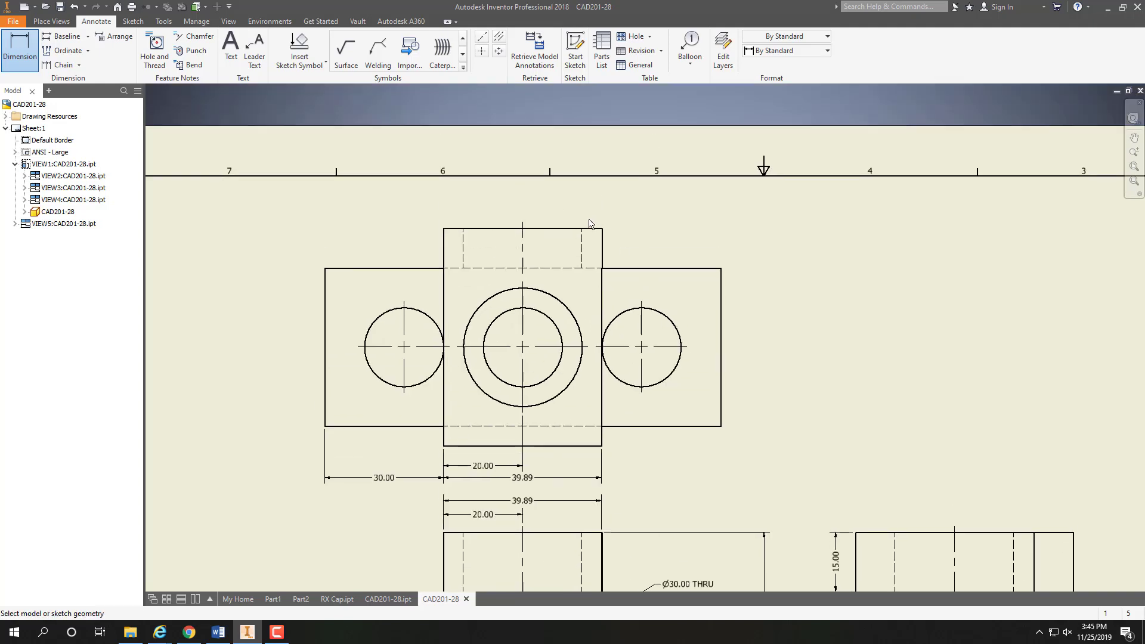
{"action": "key", "text": "Escape"}
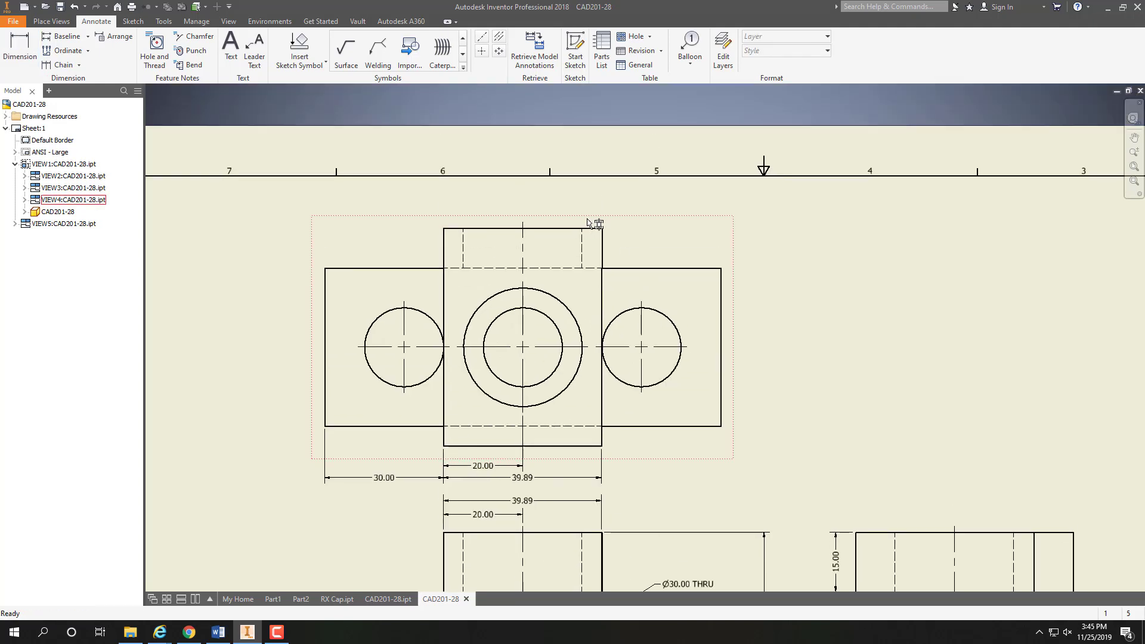
{"action": "left_click", "coordinate": [591, 221]}
{"action": "left_click_drag", "start_coordinate": [585, 198], "coordinate": [584, 192]}
{"action": "left_click", "coordinate": [33, 59]}
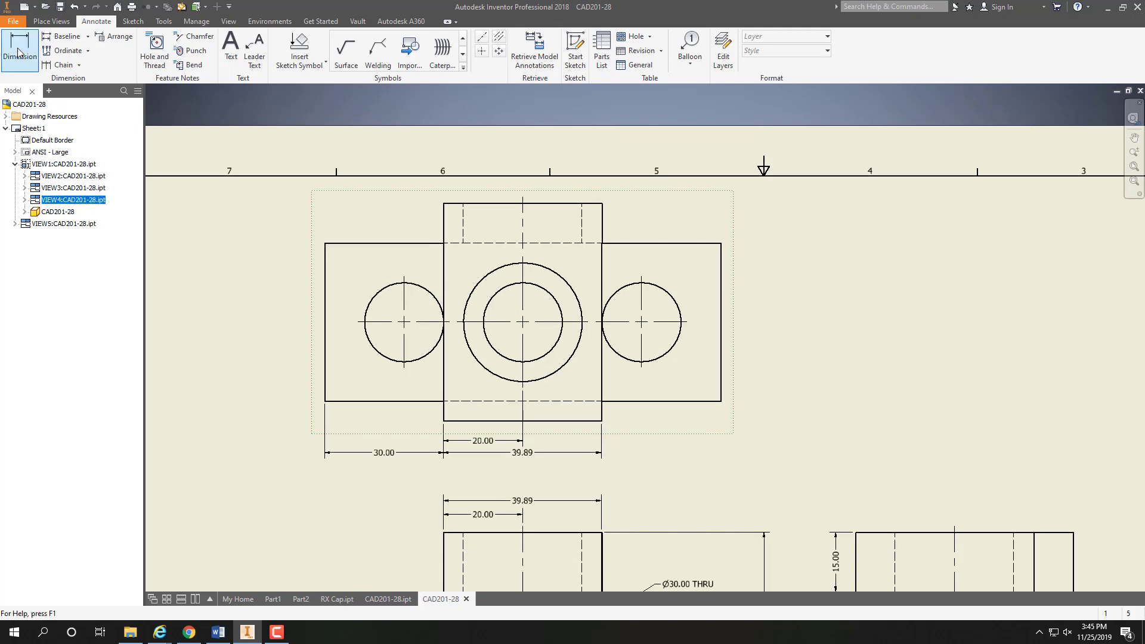
- Dimension the base plate's full width in the top view, placing it below the existing horizontal dimensions
{"action": "left_click", "coordinate": [330, 401]}
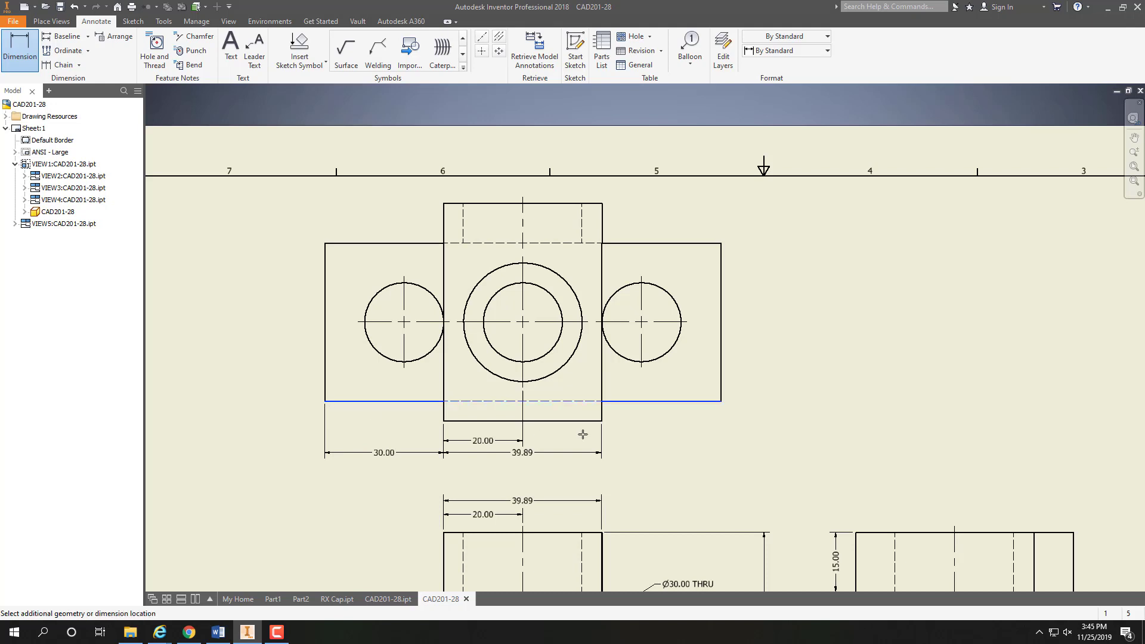
{"action": "left_click", "coordinate": [723, 396]}
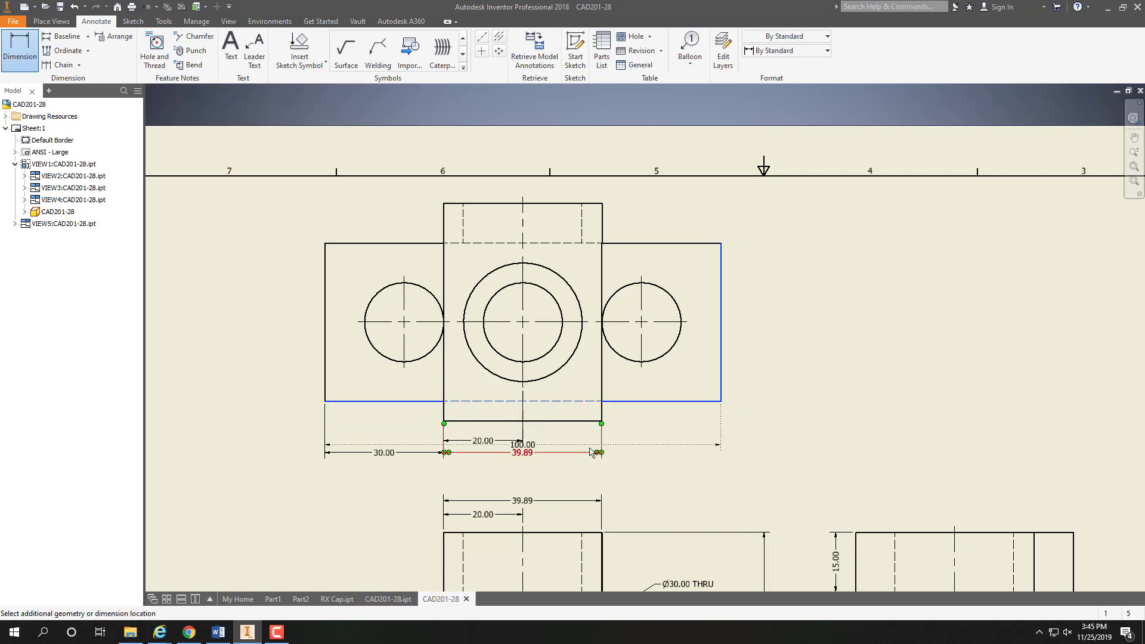
{"action": "left_click", "coordinate": [574, 464]}
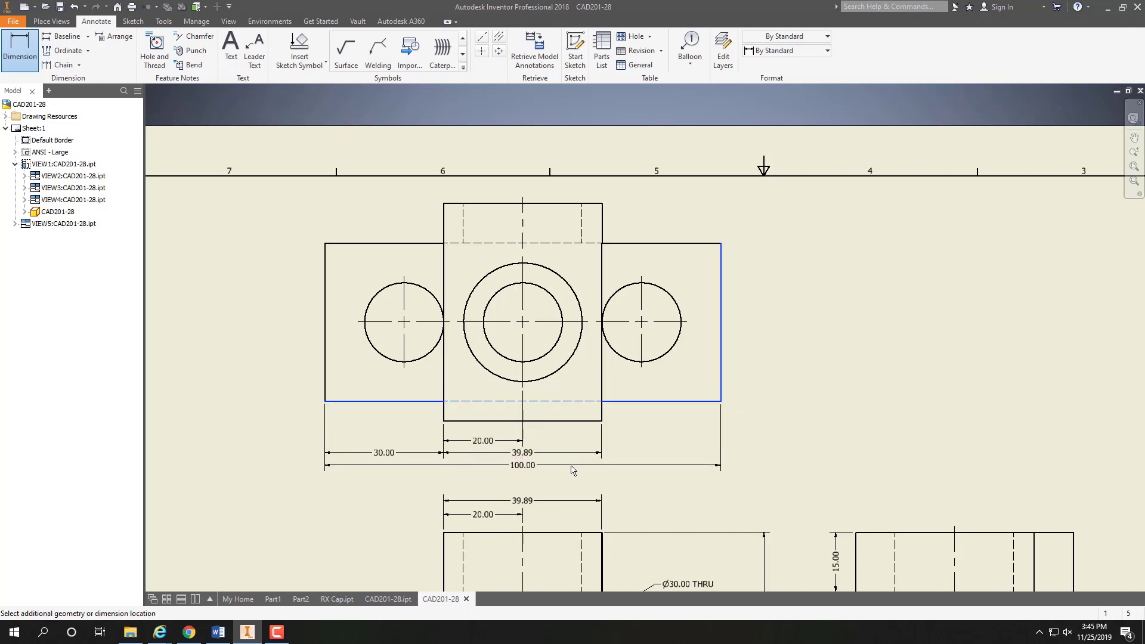
{"action": "left_click", "coordinate": [572, 472]}
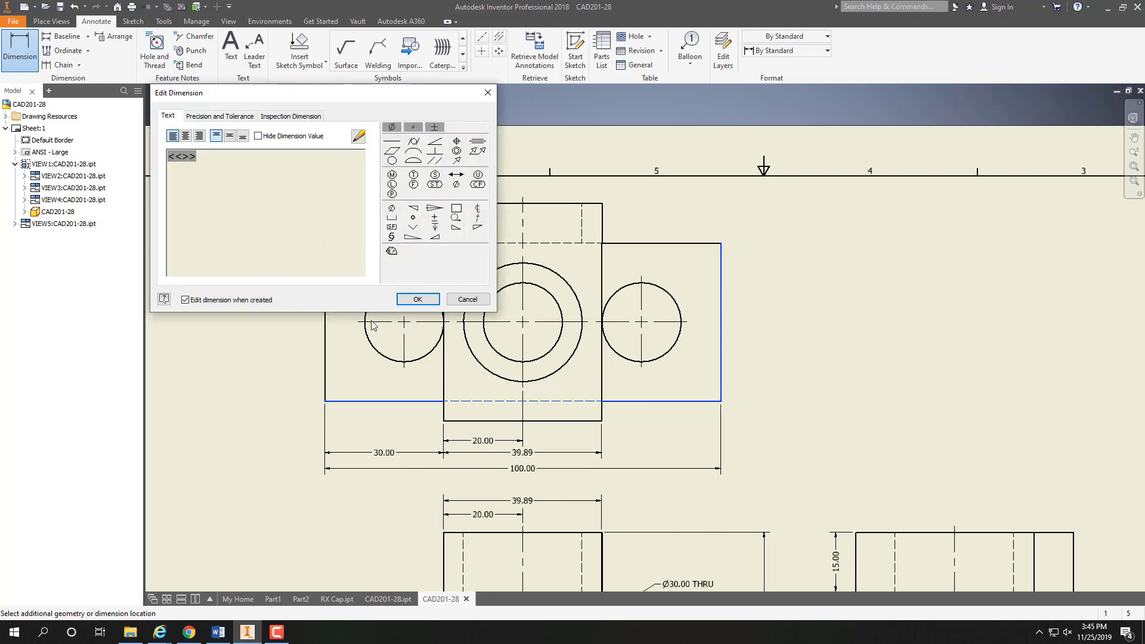
{"action": "left_click", "coordinate": [416, 301]}
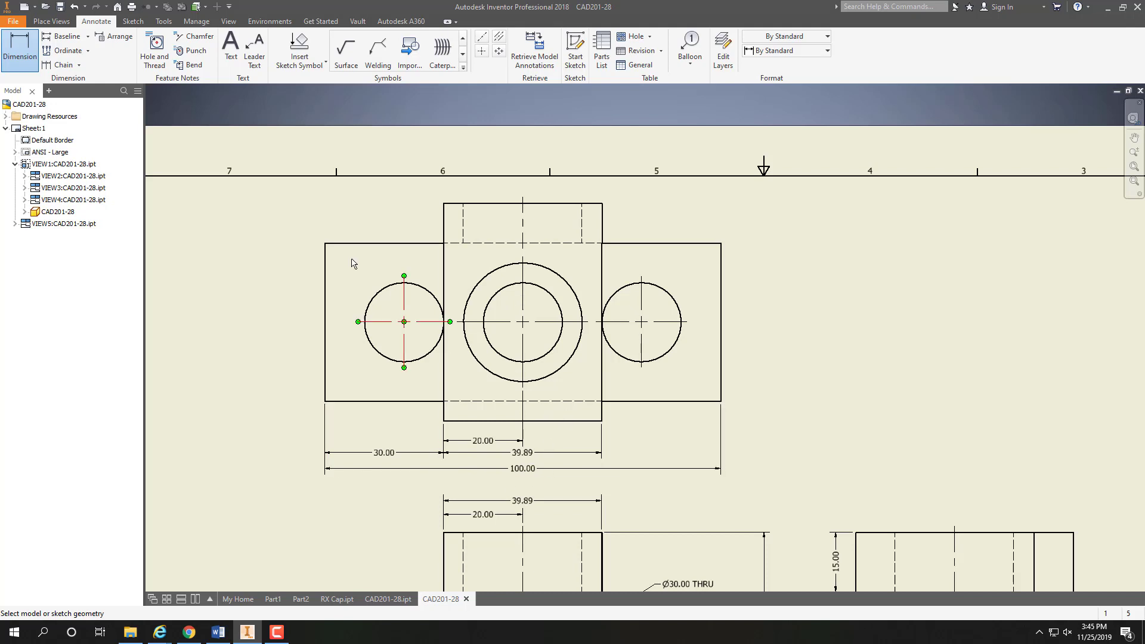
- Add a hole note to the large center circle in the top view, placing it below the block's lower edge
{"action": "left_click", "coordinate": [154, 51]}
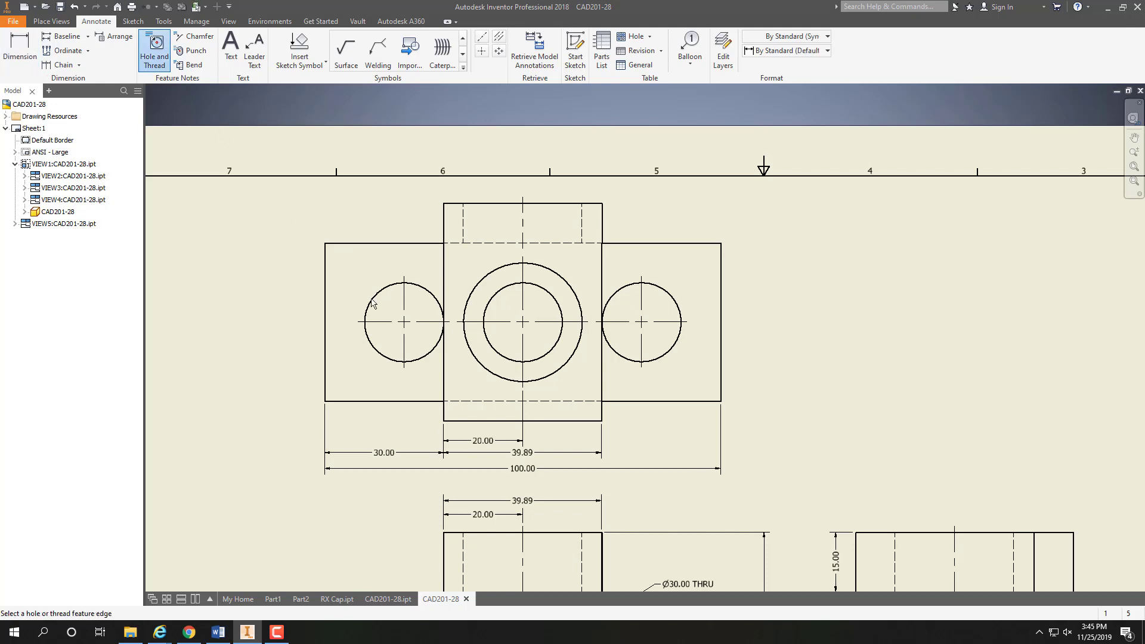
{"action": "left_click", "coordinate": [568, 359]}
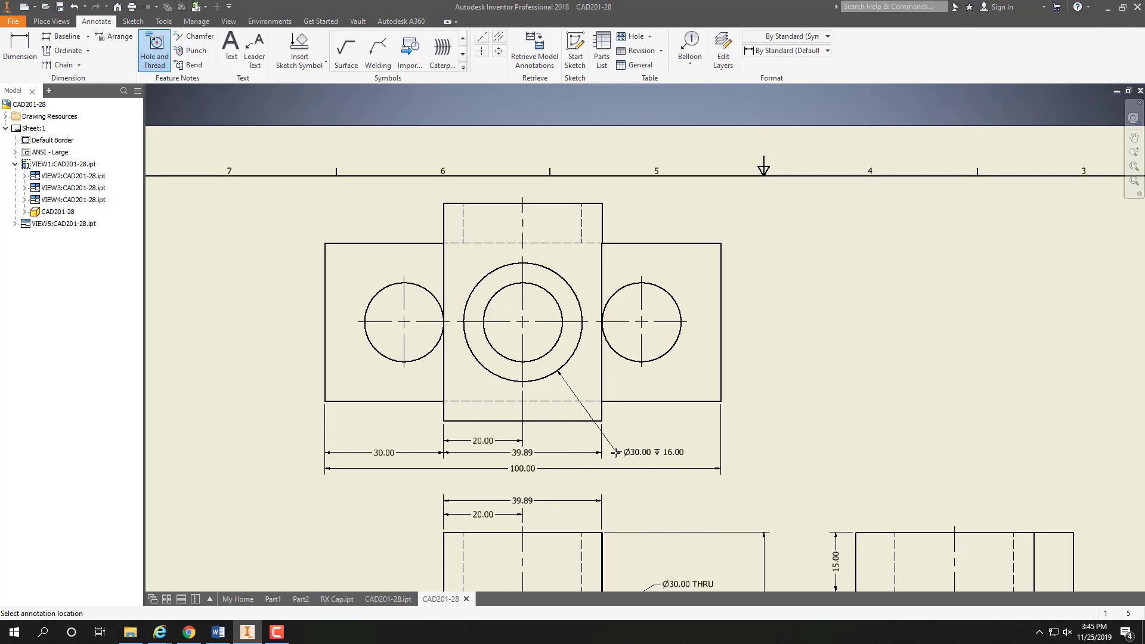
{"action": "left_click", "coordinate": [616, 453]}
{"action": "right_click", "coordinate": [642, 457]}
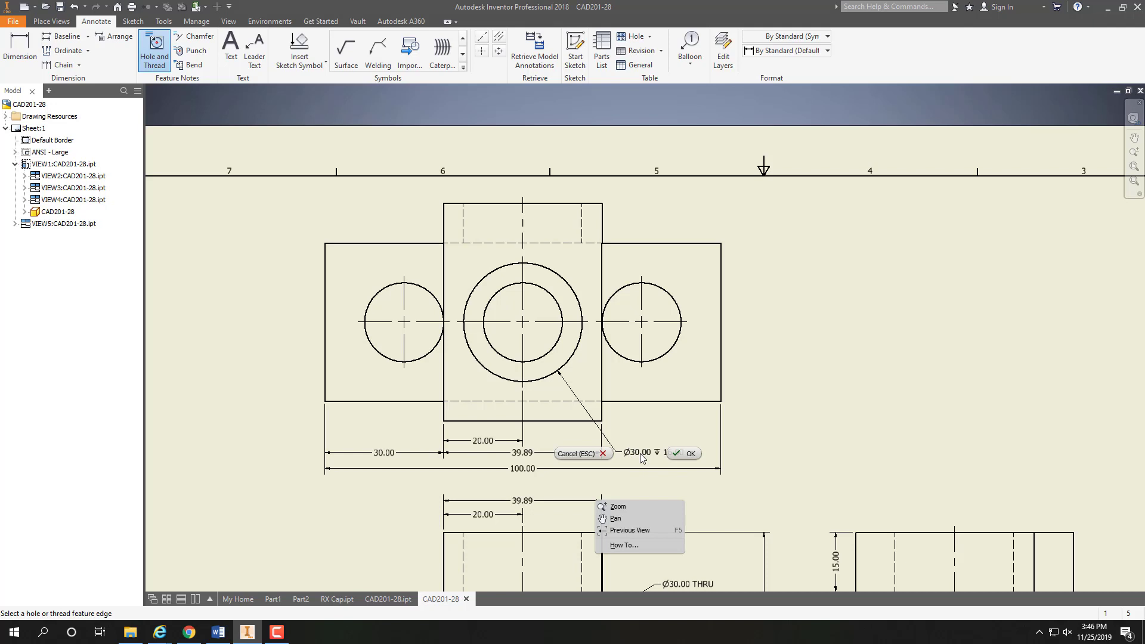
{"action": "key", "text": "Escape"}
{"action": "left_click", "coordinate": [639, 459]}
{"action": "key", "text": "Escape"}
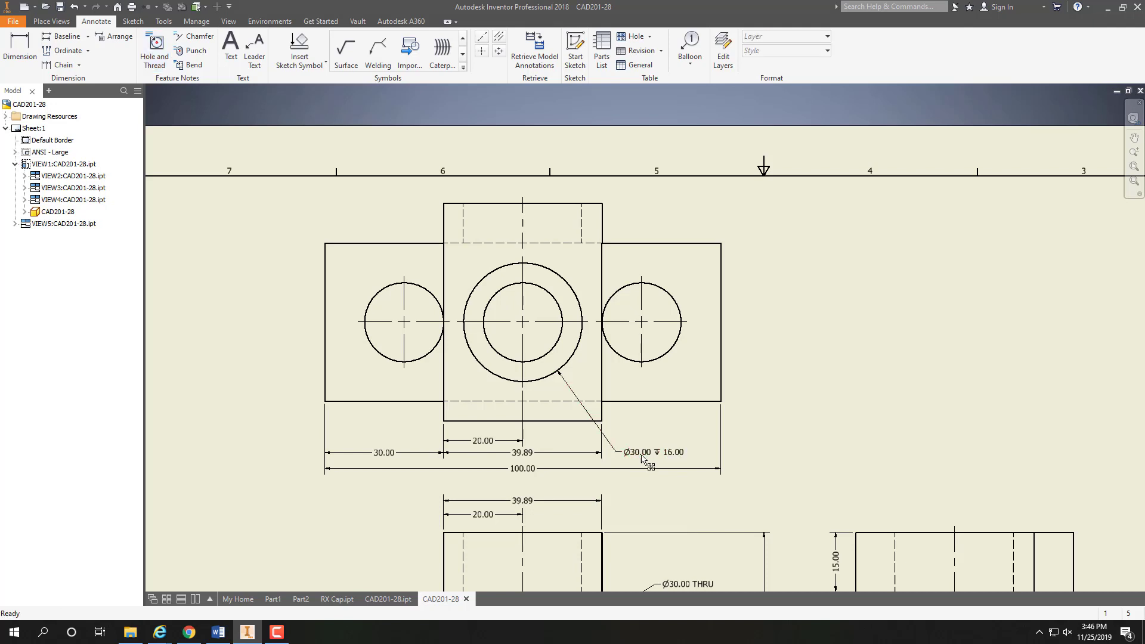
- Edit the center hole's note in the top view, replacing the depth symbol and depth value with THRU
{"action": "right_click", "coordinate": [645, 456]}
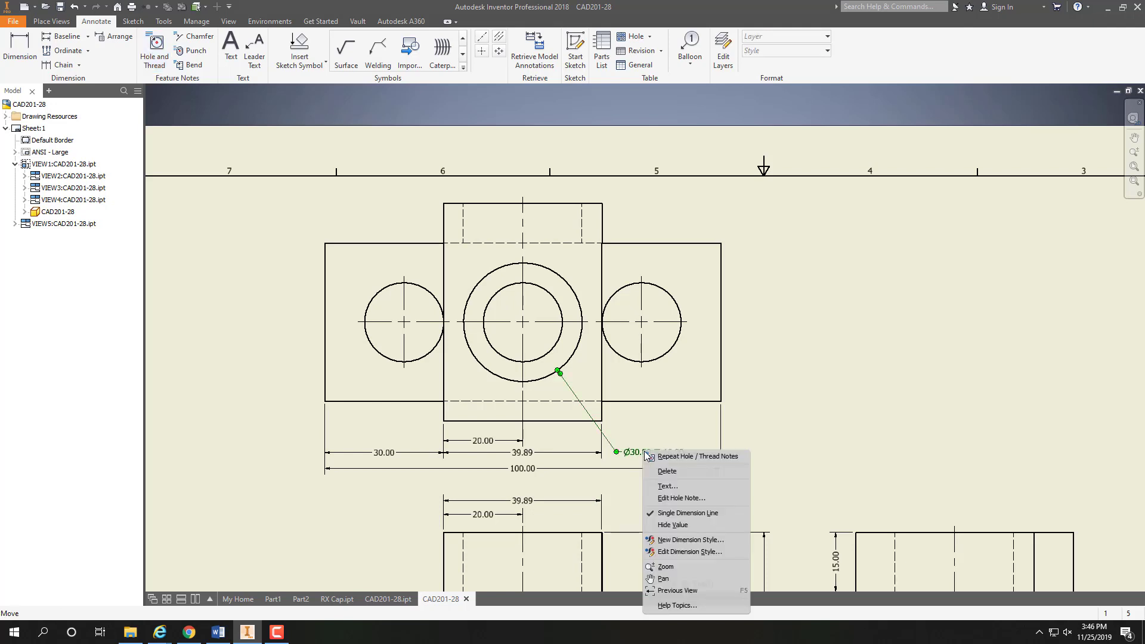
{"action": "left_click", "coordinate": [676, 498]}
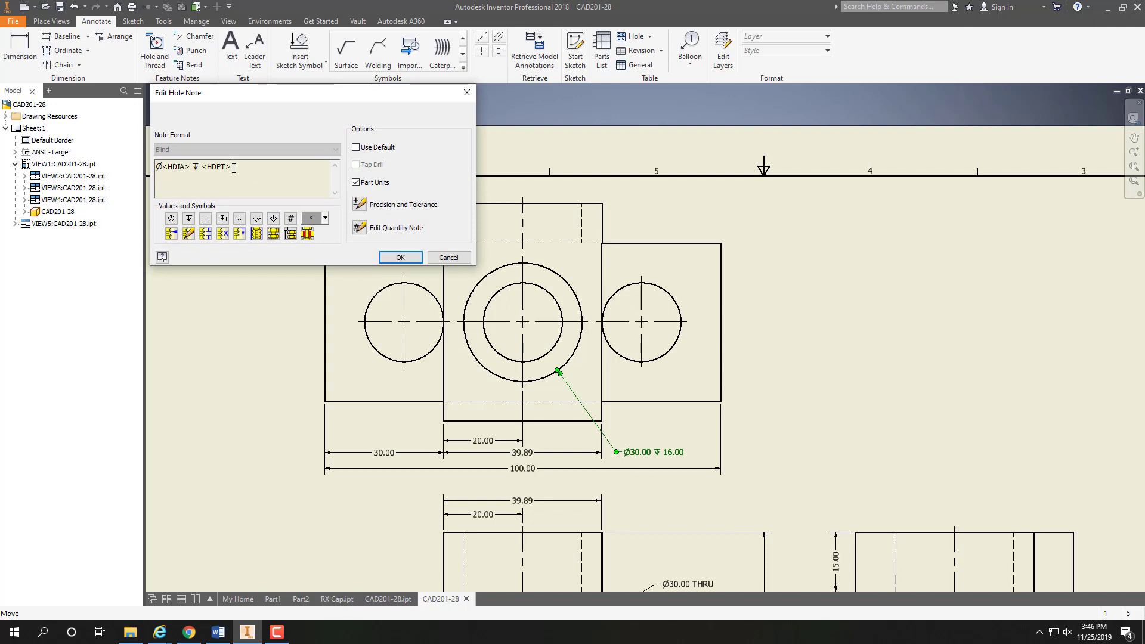
{"action": "key", "text": "BackSpace"}
{"action": "left_click", "coordinate": [400, 257]}
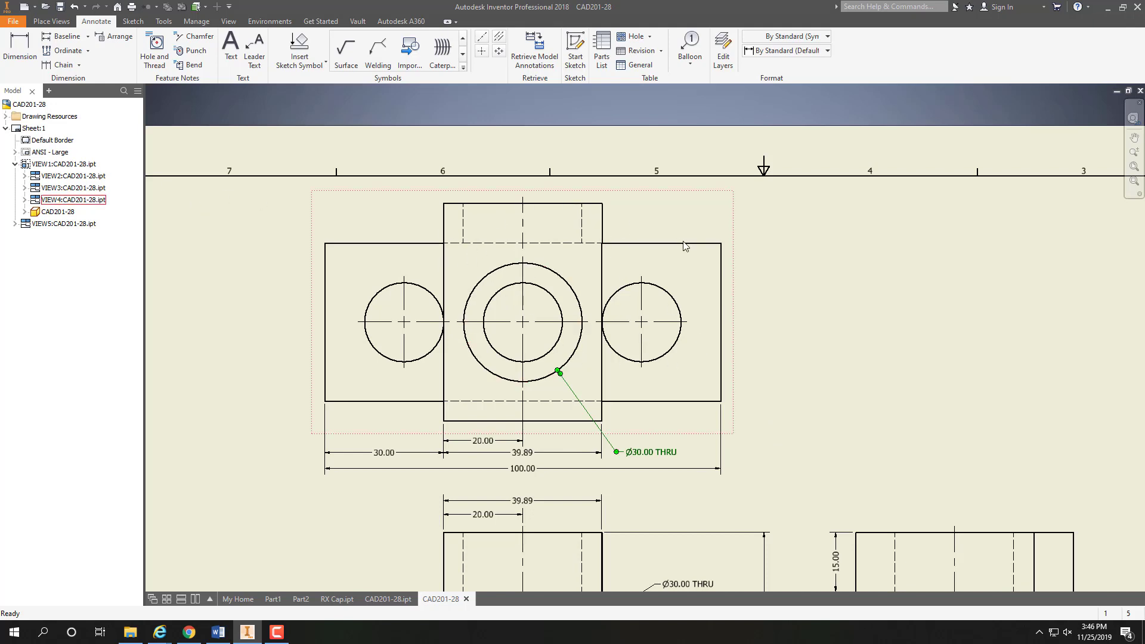
- Dimension the vertical distance from the block's top edge to the base plate's top edge, placing it right of the top view
{"action": "left_click", "coordinate": [20, 53]}
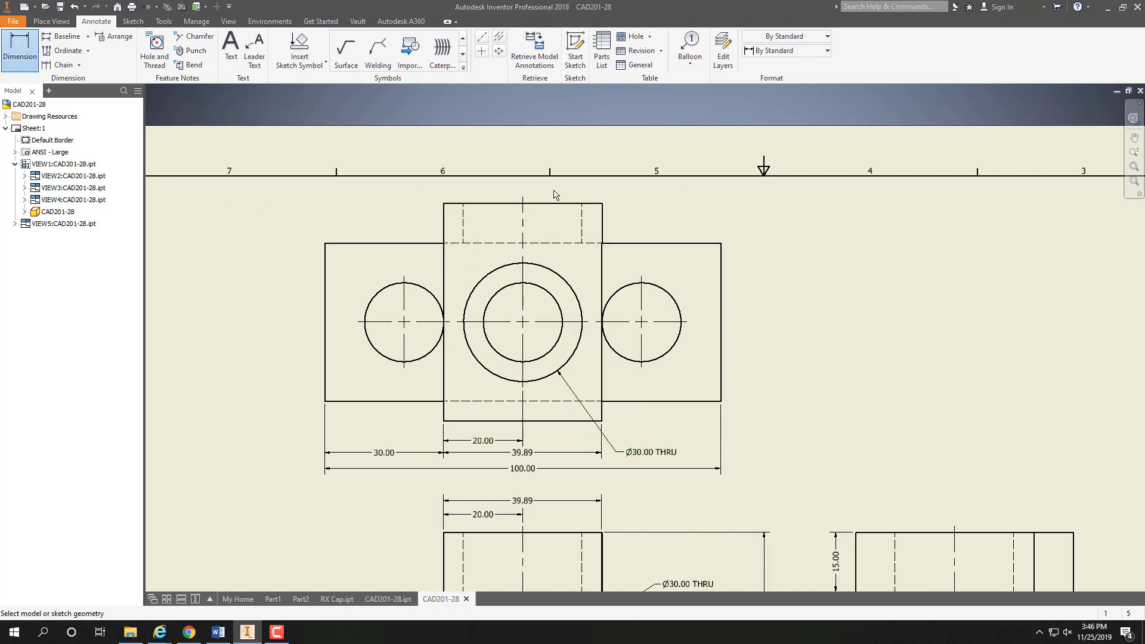
{"action": "left_click", "coordinate": [603, 210]}
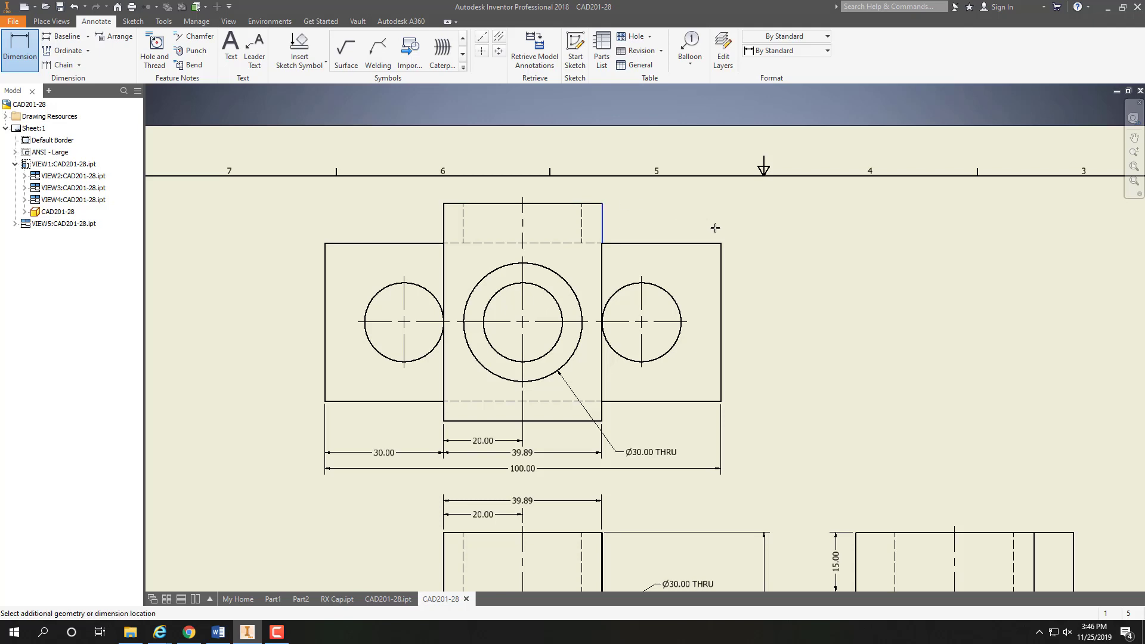
{"action": "left_click", "coordinate": [722, 253]}
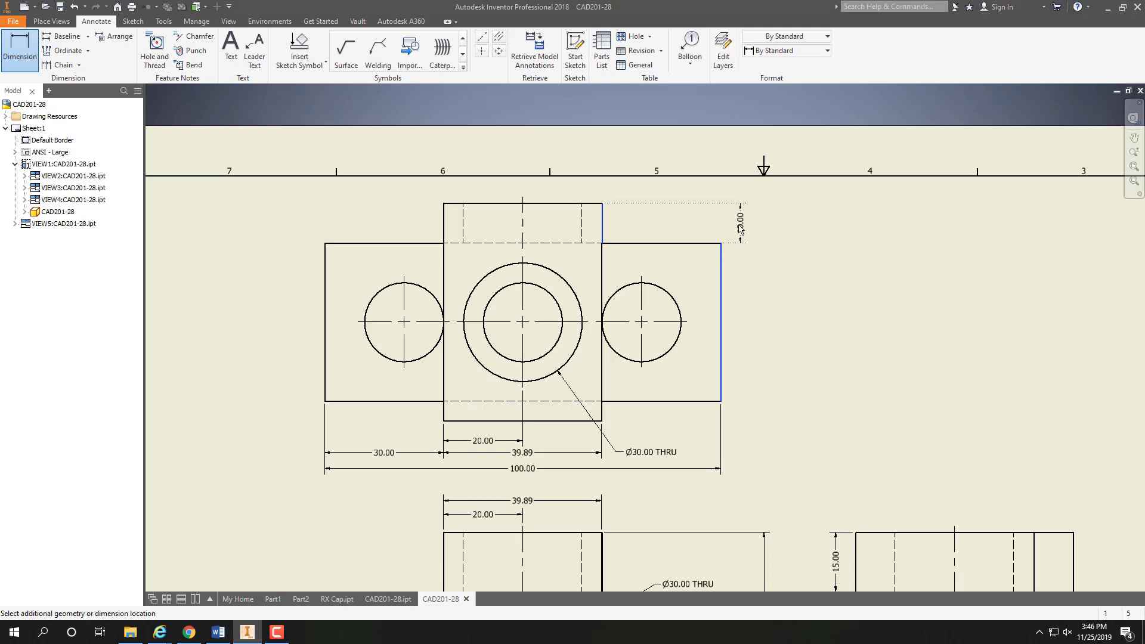
{"action": "left_click", "coordinate": [740, 227]}
{"action": "left_click", "coordinate": [410, 299]}
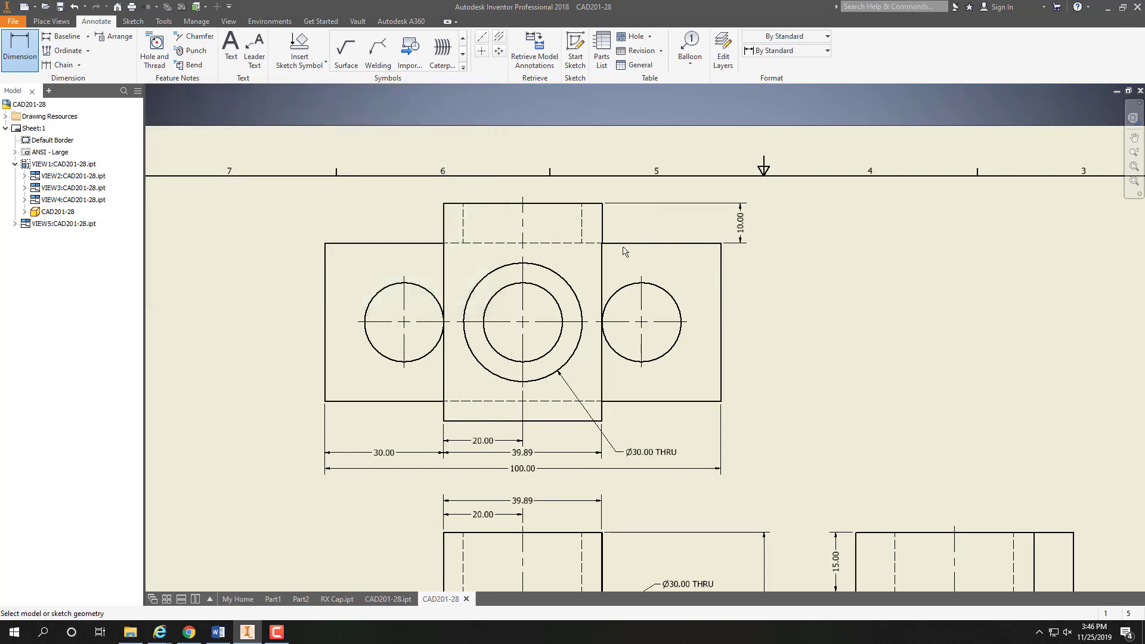
- Dimension the vertical distance from the block's top edge to the base plate's bottom edge, placing it outside the previous vertical dimension
{"action": "left_click", "coordinate": [603, 218]}
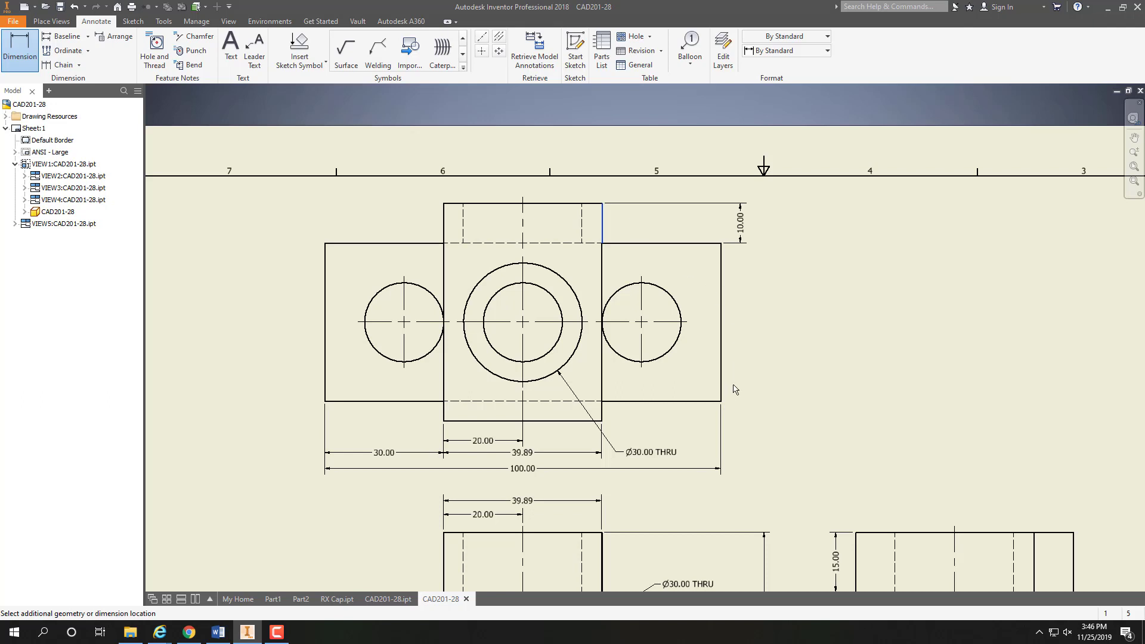
{"action": "left_click", "coordinate": [722, 403]}
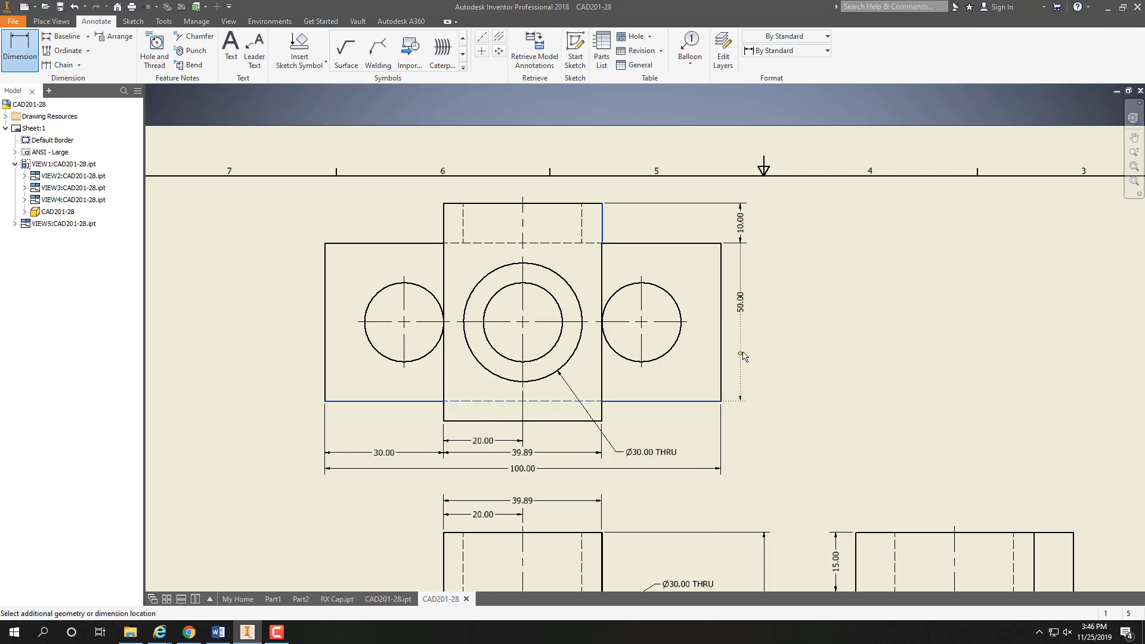
{"action": "left_click", "coordinate": [753, 351]}
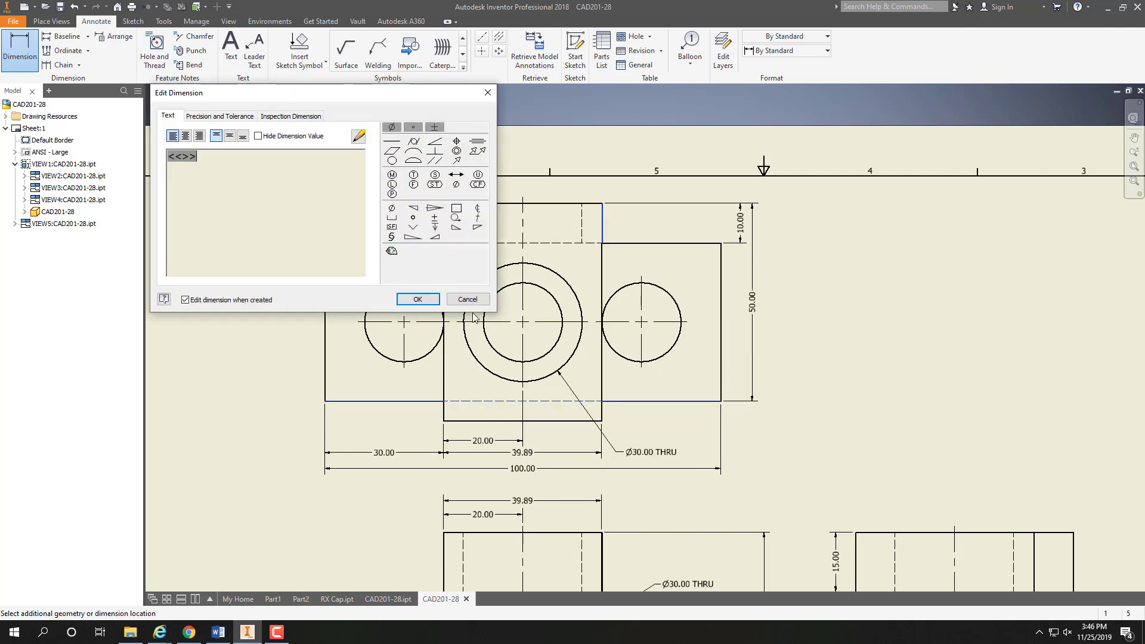
{"action": "left_click", "coordinate": [416, 300]}
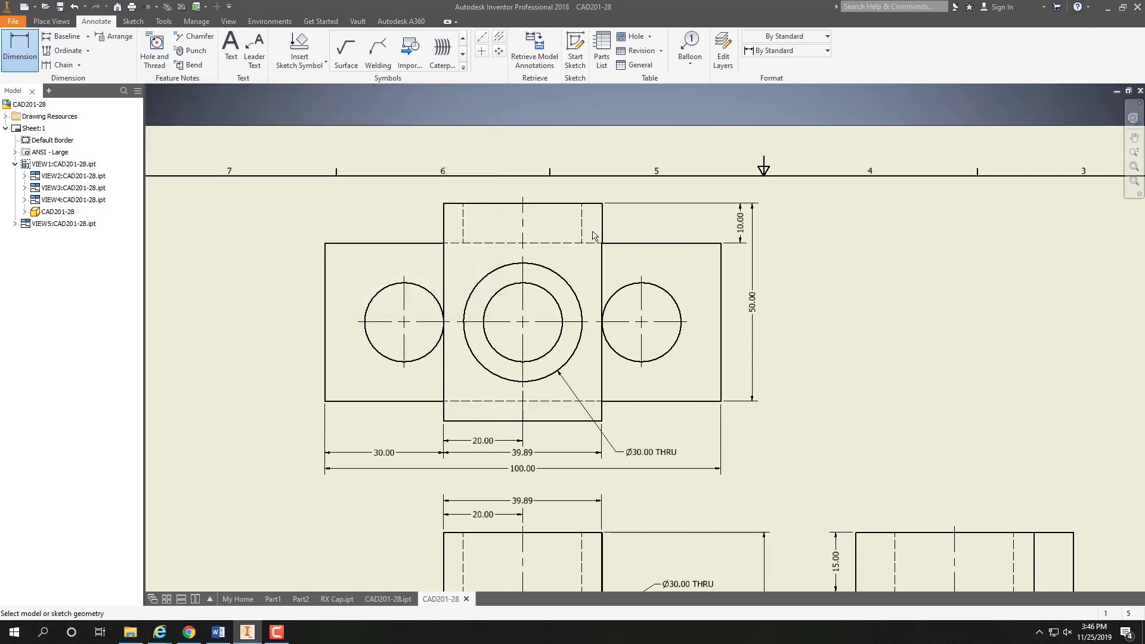
- Dimension the upper block's full vertical extent in the top view, placing it outermost on the right of the view
{"action": "left_click", "coordinate": [600, 204]}
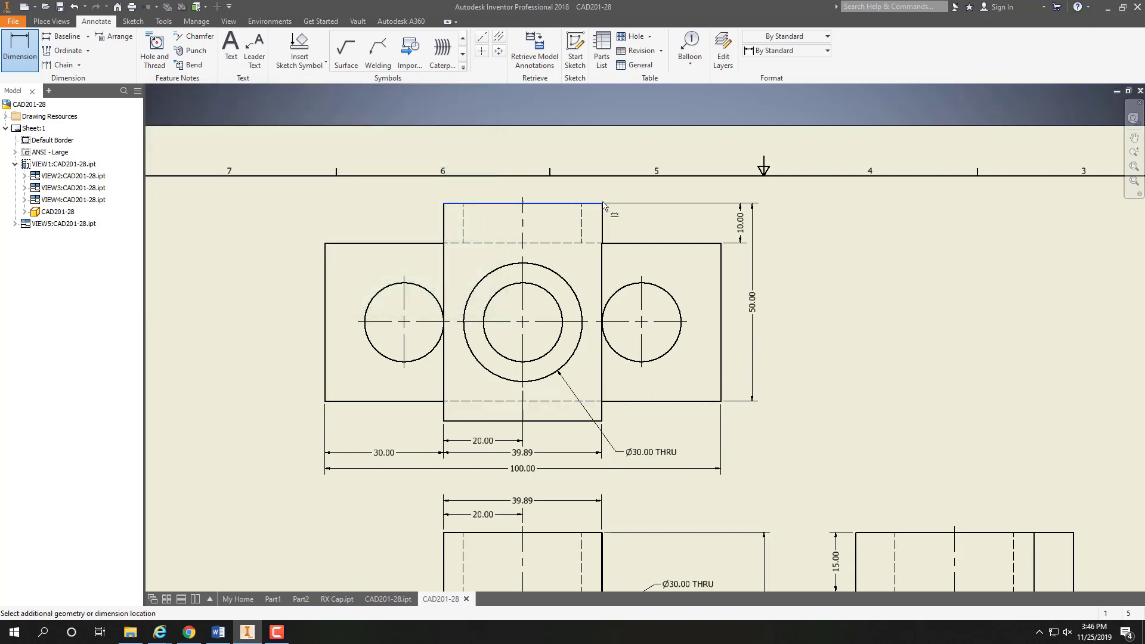
{"action": "left_click", "coordinate": [601, 422]}
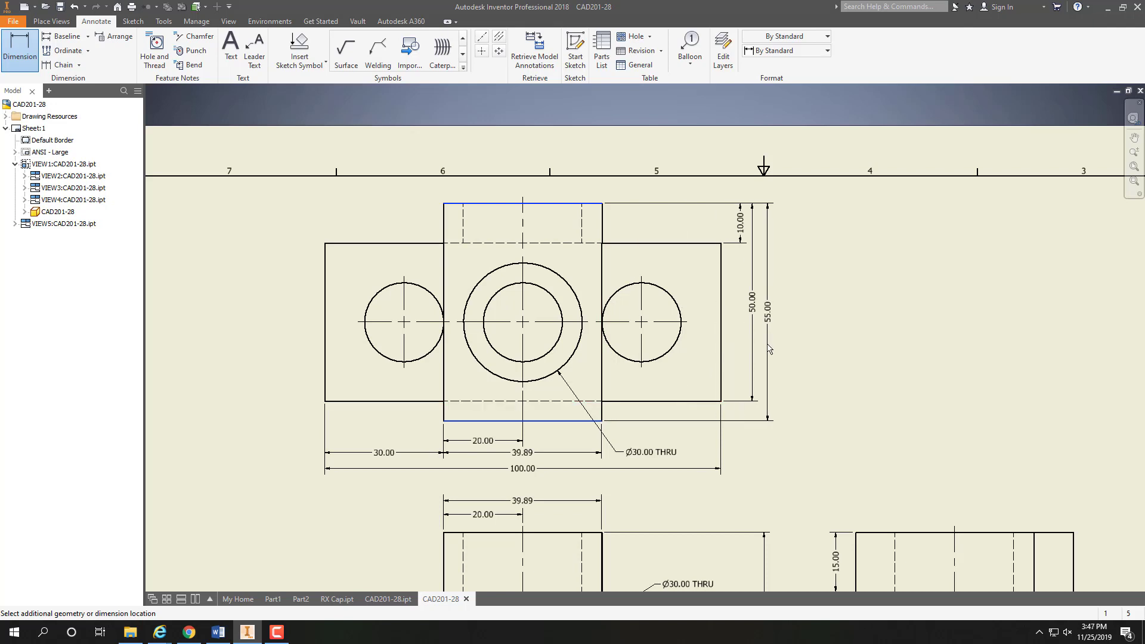
{"action": "left_click", "coordinate": [765, 349]}
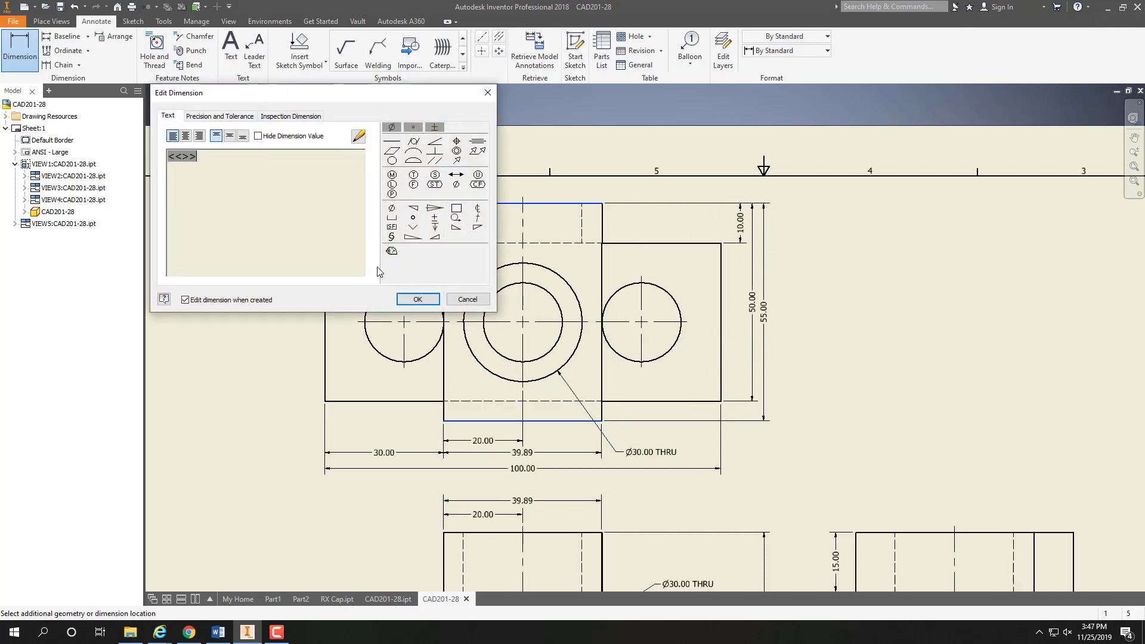
{"action": "left_click", "coordinate": [417, 299]}
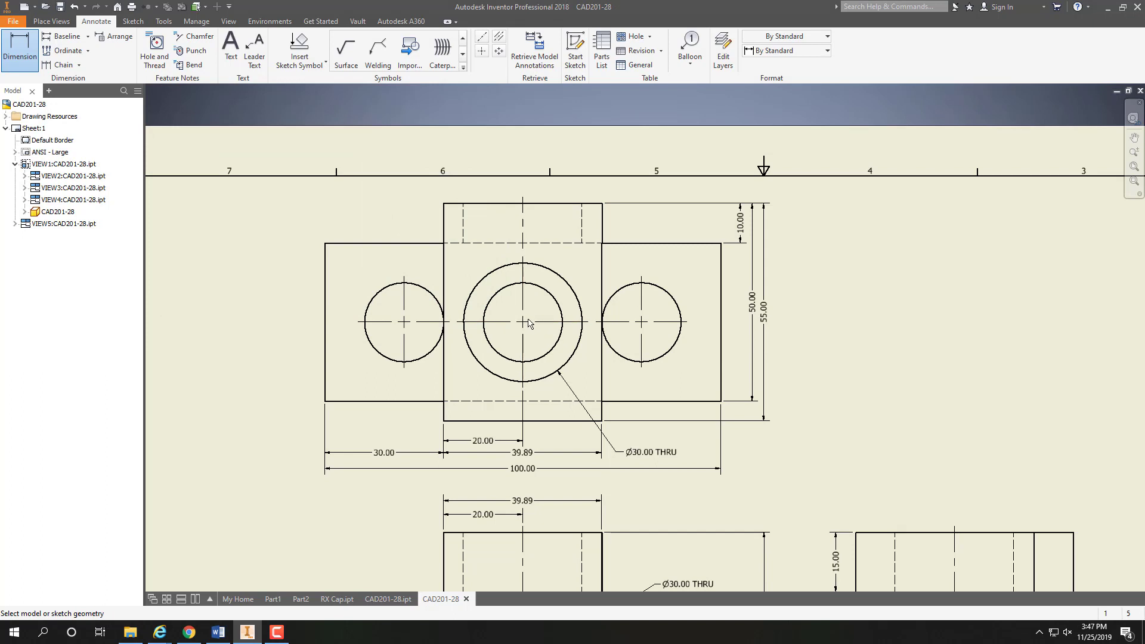
- Dimension the vertical distance from the block's top edge to the left hole's center mark, placing it left of the top view
{"action": "left_click", "coordinate": [444, 208]}
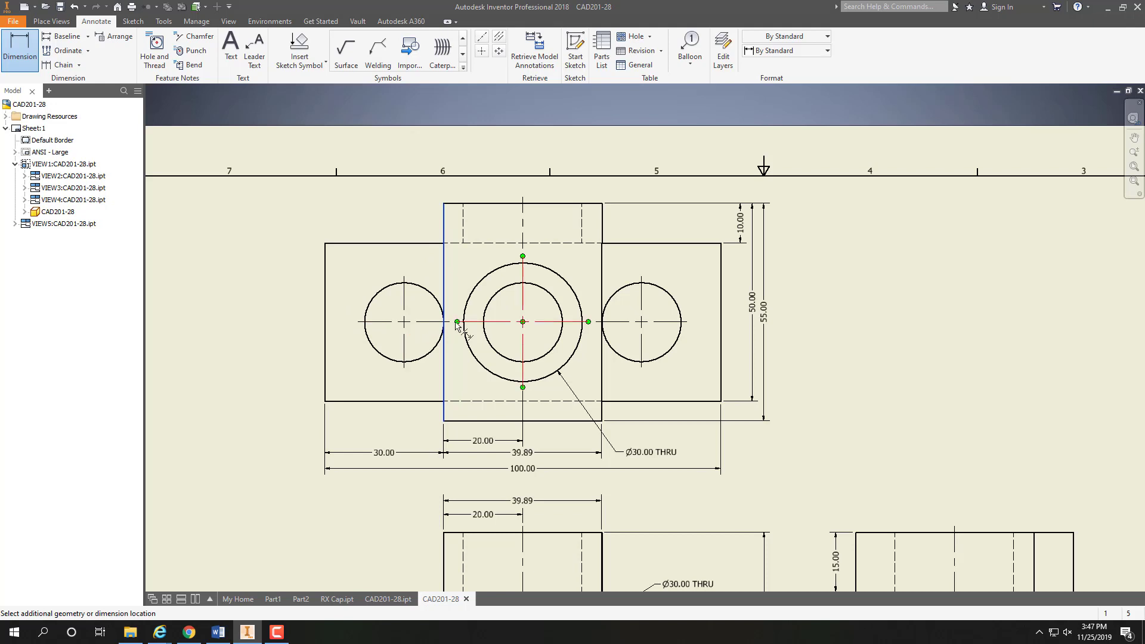
{"action": "left_click", "coordinate": [359, 323]}
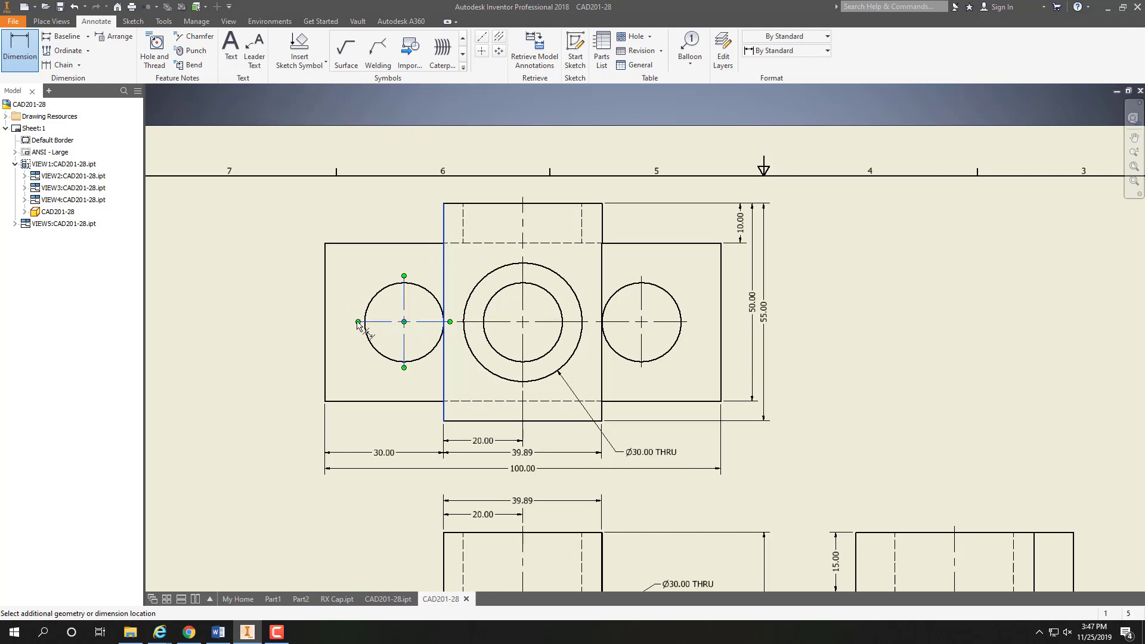
{"action": "left_click", "coordinate": [312, 305]}
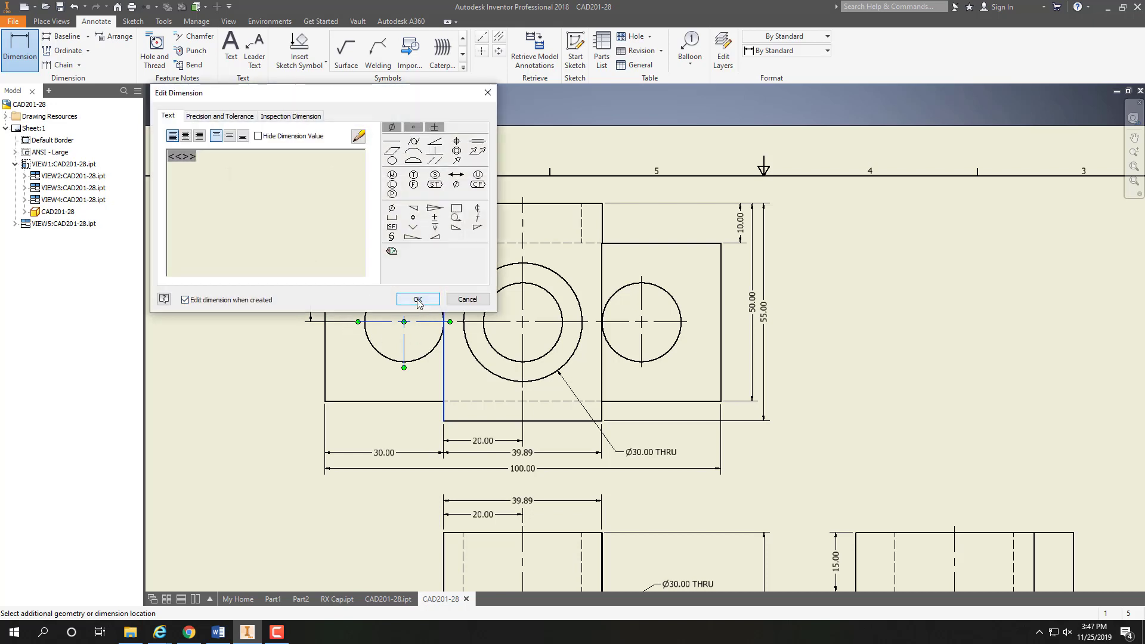
{"action": "left_click", "coordinate": [416, 298]}
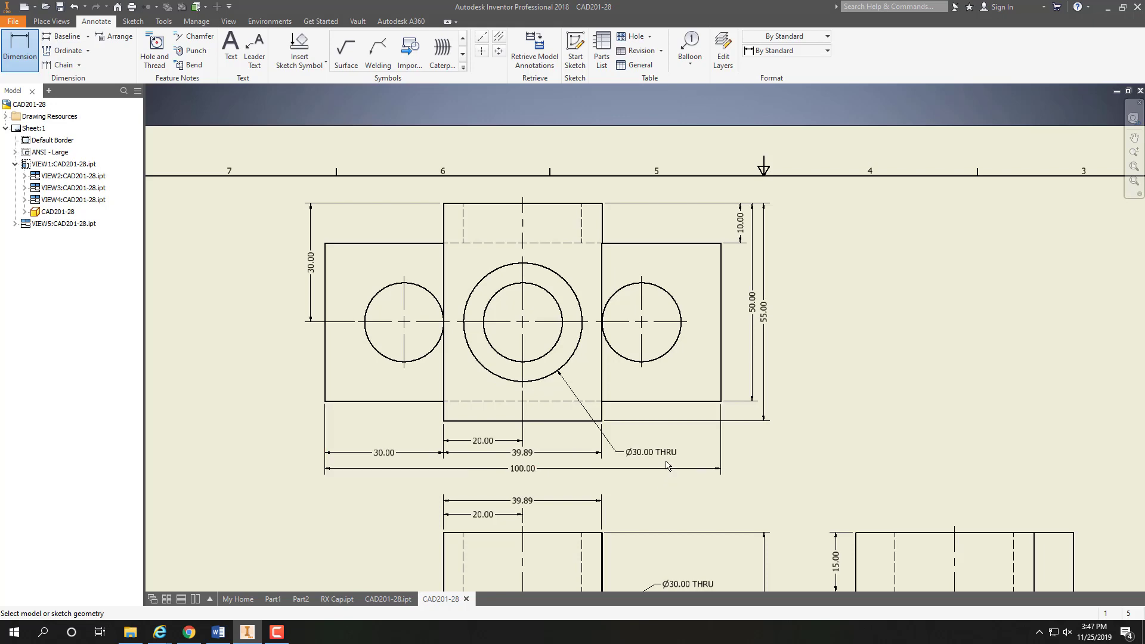
- Exit the Dimension command and move the bottom view downward to make room for dimensions below the front view
{"action": "middle_click_drag", "start_coordinate": [655, 484], "coordinate": [654, 389]}
{"action": "scroll", "coordinate": [656, 396], "scroll_direction": "up", "scroll_amount": 5}
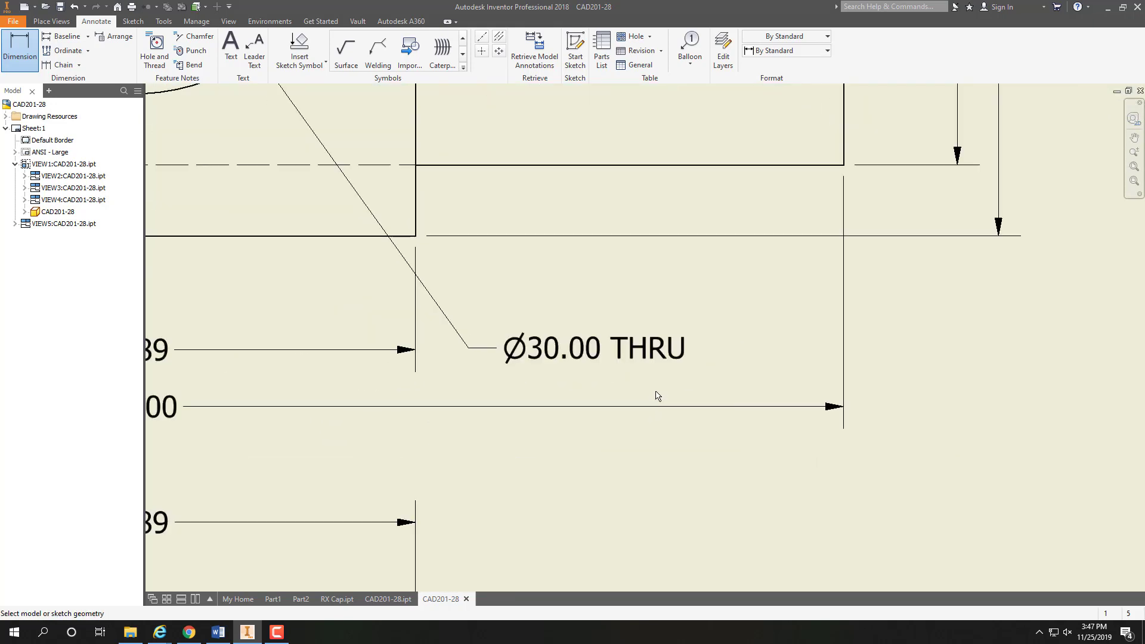
{"action": "scroll", "coordinate": [657, 396], "scroll_direction": "down", "scroll_amount": 8}
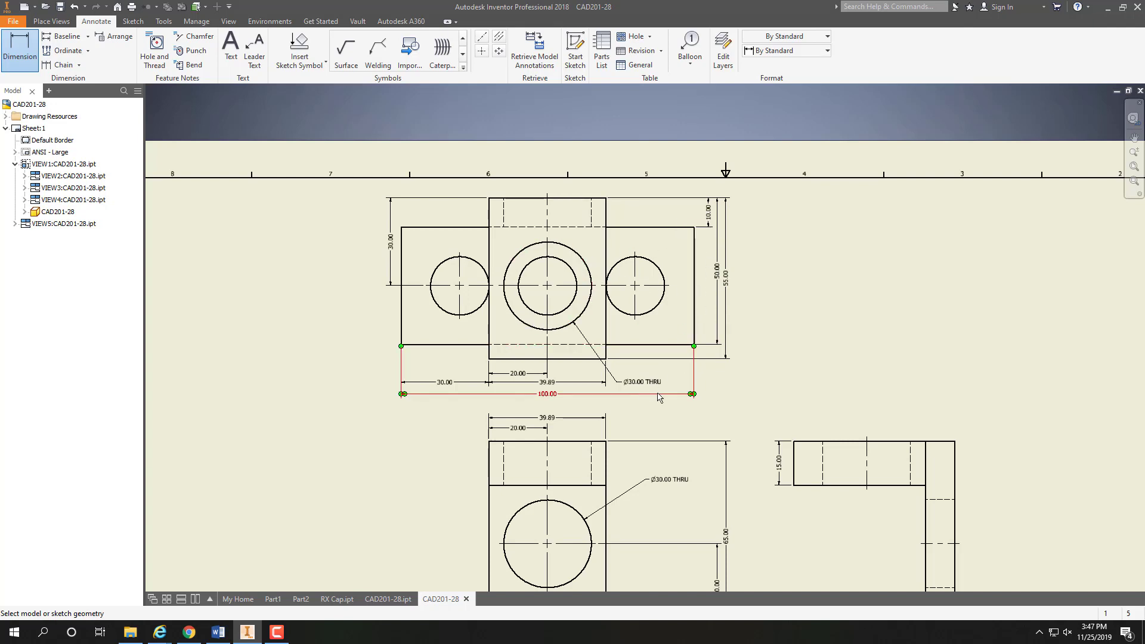
{"action": "mouse_move", "coordinate": [658, 398]}
{"action": "middle_mouse_down"}
{"action": "mouse_move", "coordinate": [645, 181]}
{"action": "mouse_move", "coordinate": [642, 302]}
{"action": "middle_mouse_up"}
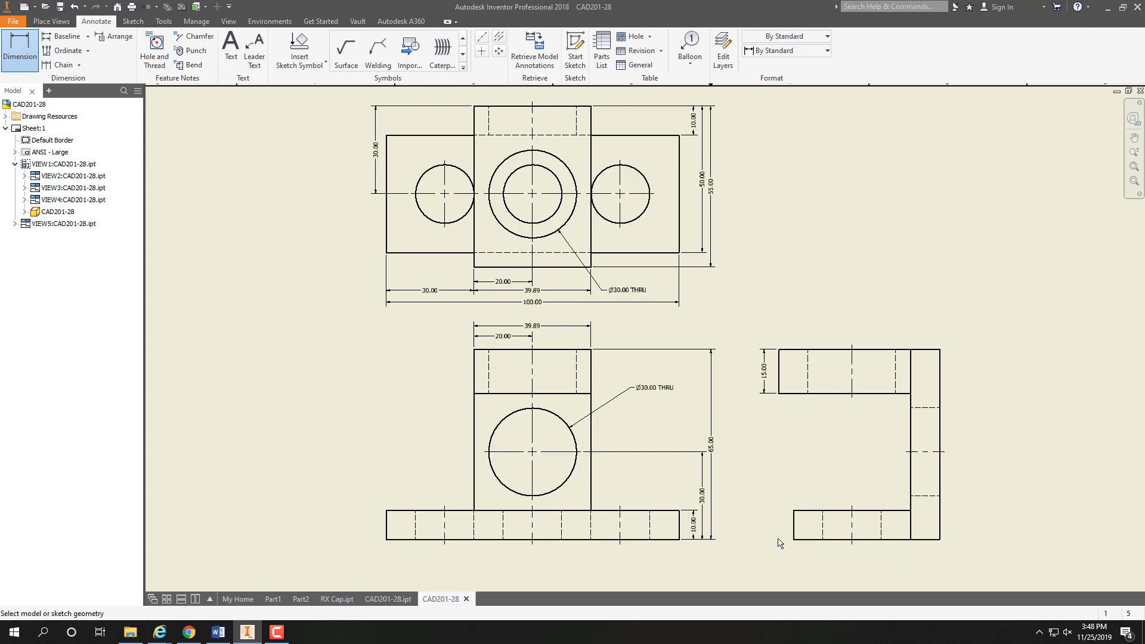
{"action": "middle_click_drag", "start_coordinate": [780, 543], "coordinate": [802, 233]}
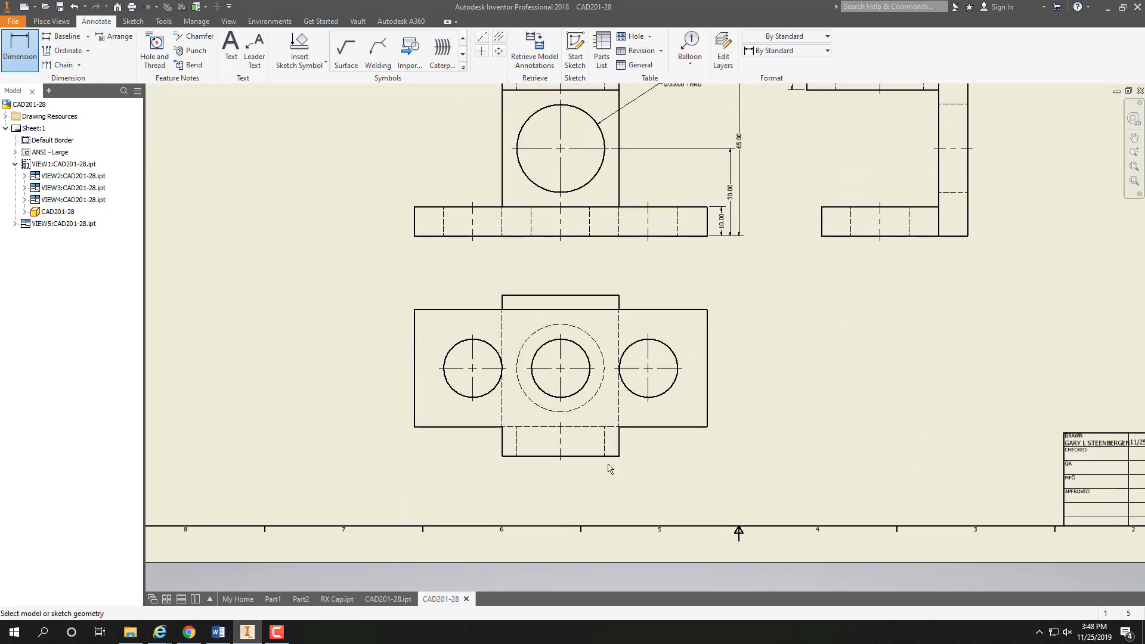
{"action": "key", "text": "Escape"}
{"action": "left_click_drag", "start_coordinate": [608, 472], "coordinate": [609, 506]}
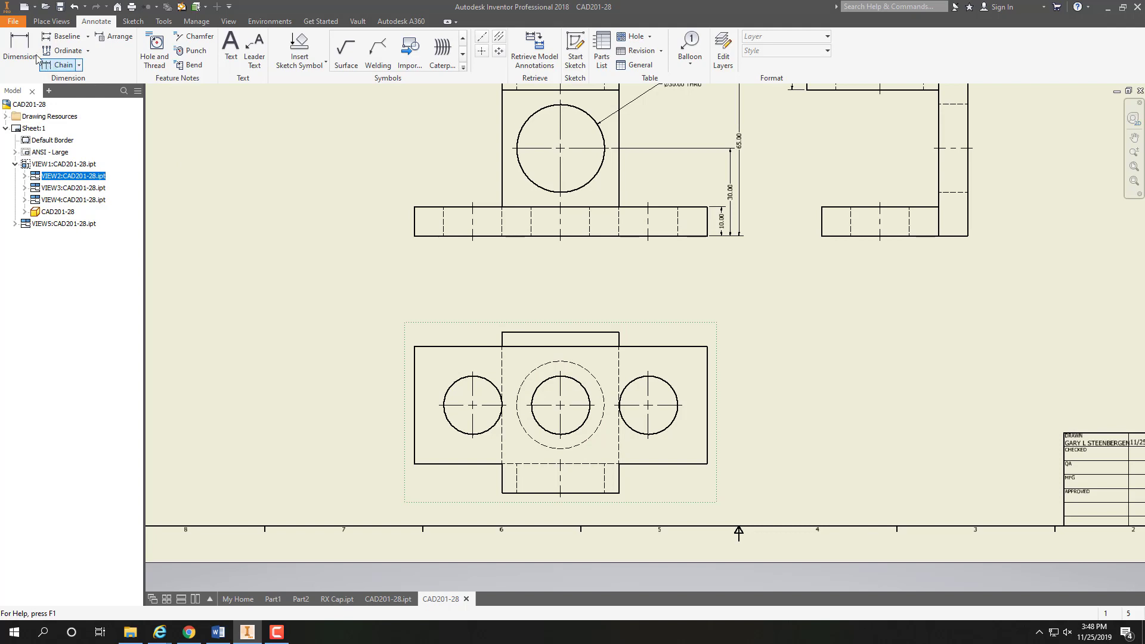
- Dimension the horizontal distance from the base plate's left edge to the left hole's center mark, placing it above the bottom view
{"action": "left_click", "coordinate": [19, 49]}
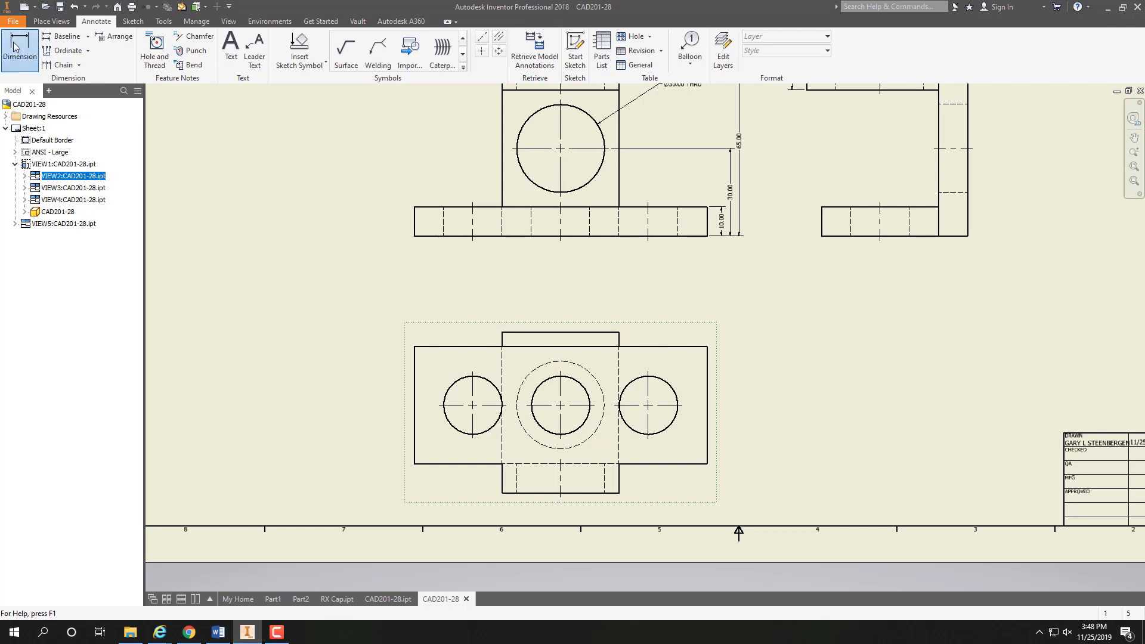
{"action": "left_click", "coordinate": [416, 348]}
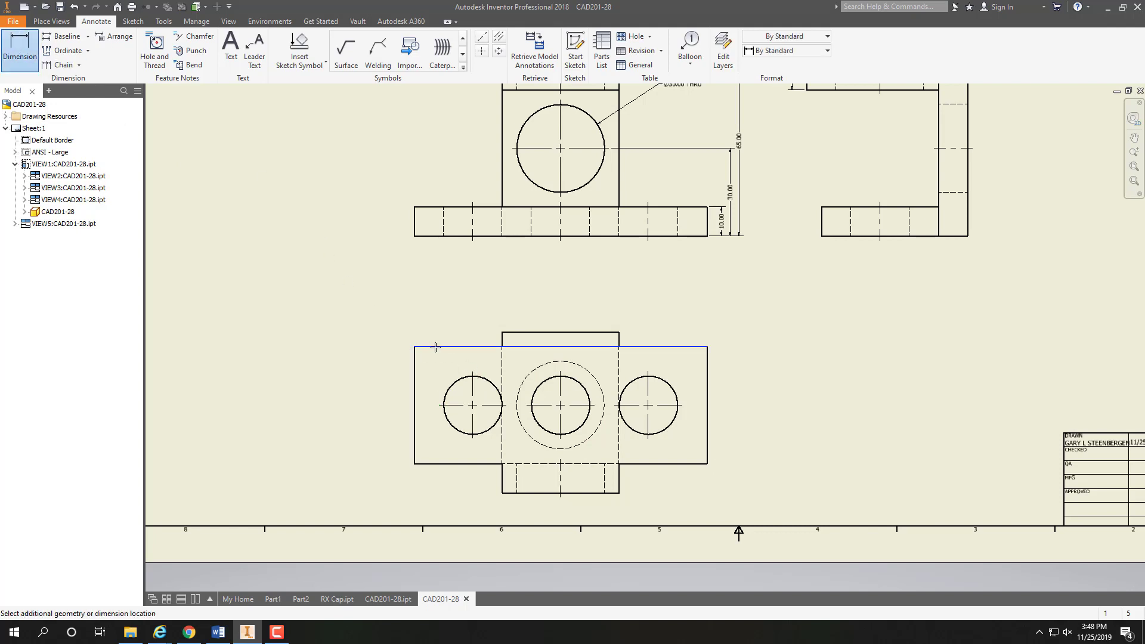
{"action": "left_click", "coordinate": [474, 373]}
{"action": "left_click", "coordinate": [457, 328]}
{"action": "left_click", "coordinate": [452, 323]}
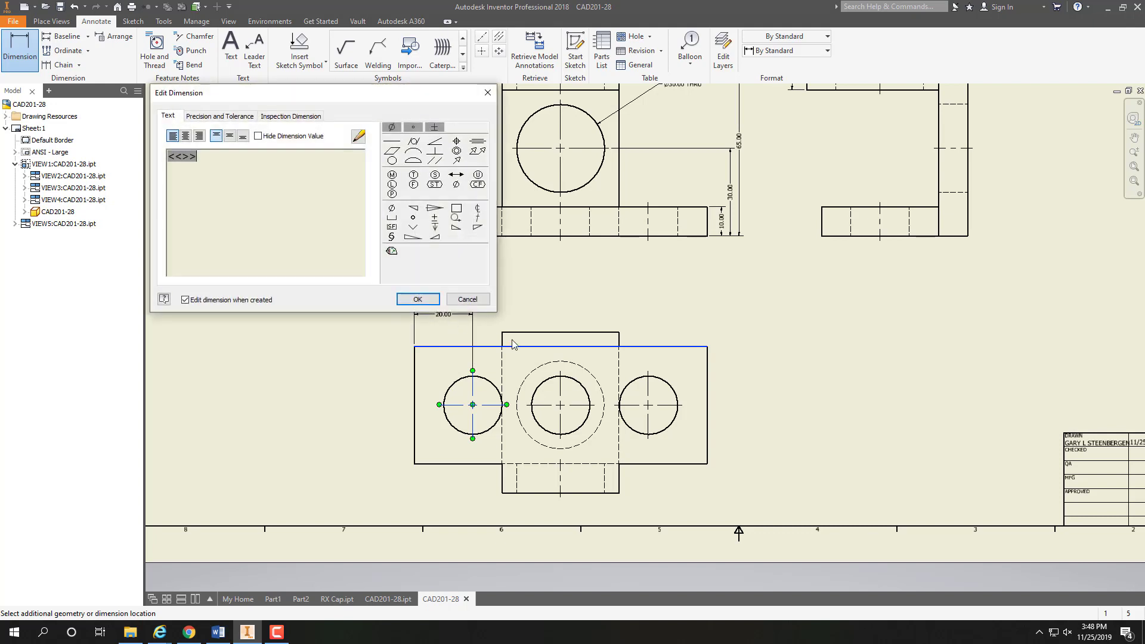
{"action": "left_click", "coordinate": [413, 297]}
- Dimension the horizontal spacing from the left hole to the middle hole and from there to the right hole, in line with the previous dimension
{"action": "left_click", "coordinate": [494, 385]}
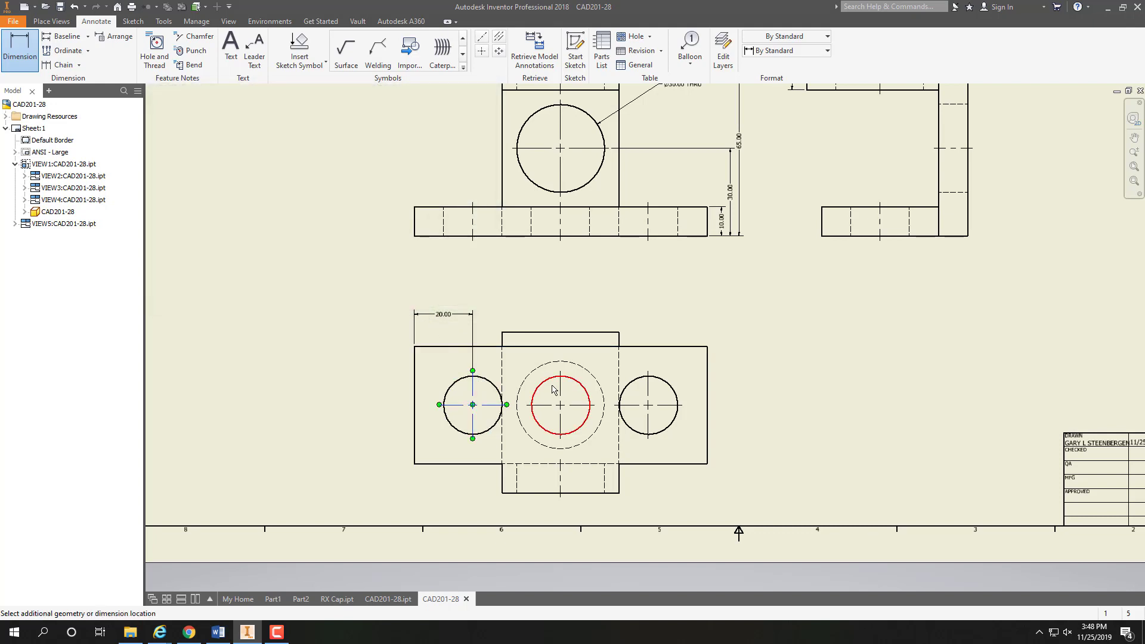
{"action": "left_click", "coordinate": [560, 377]}
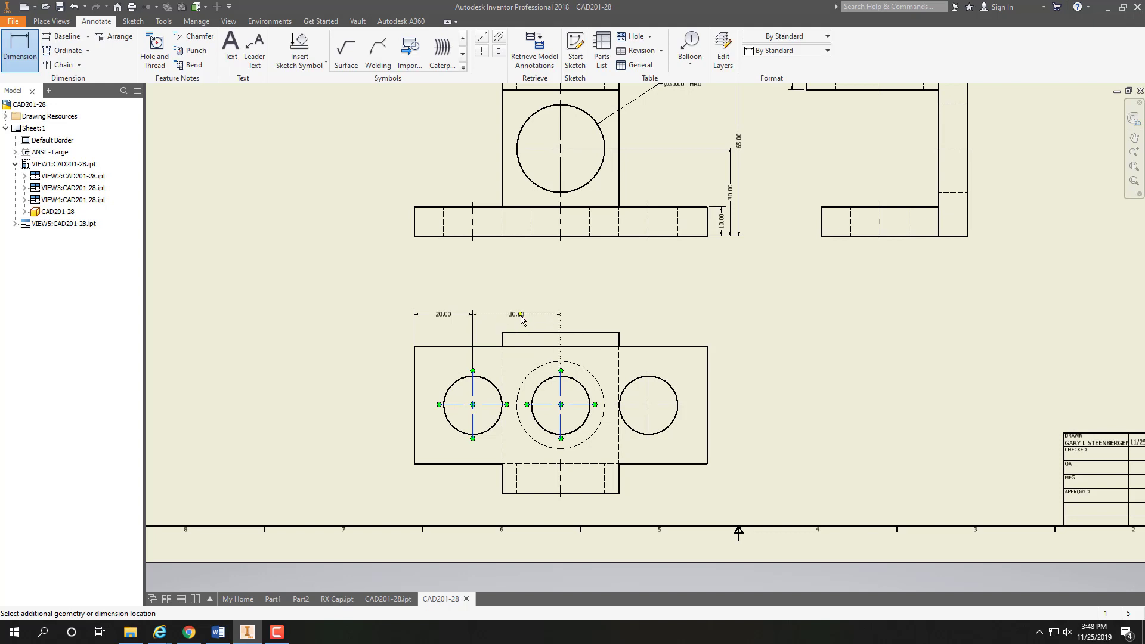
{"action": "left_click", "coordinate": [519, 314]}
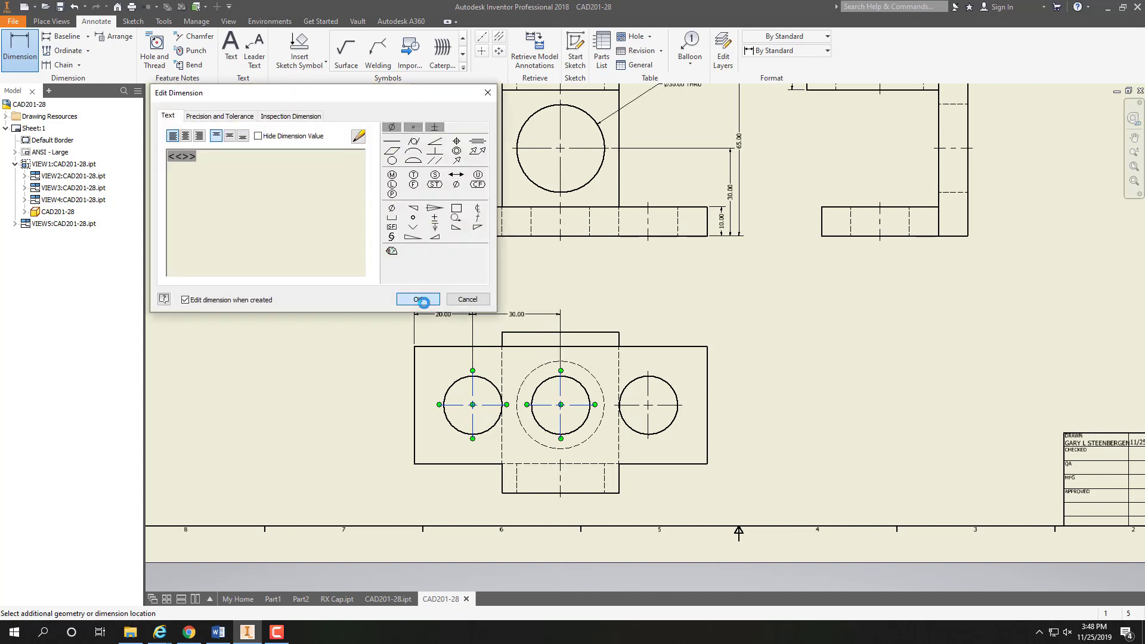
{"action": "left_click", "coordinate": [415, 300]}
{"action": "left_click", "coordinate": [561, 375]}
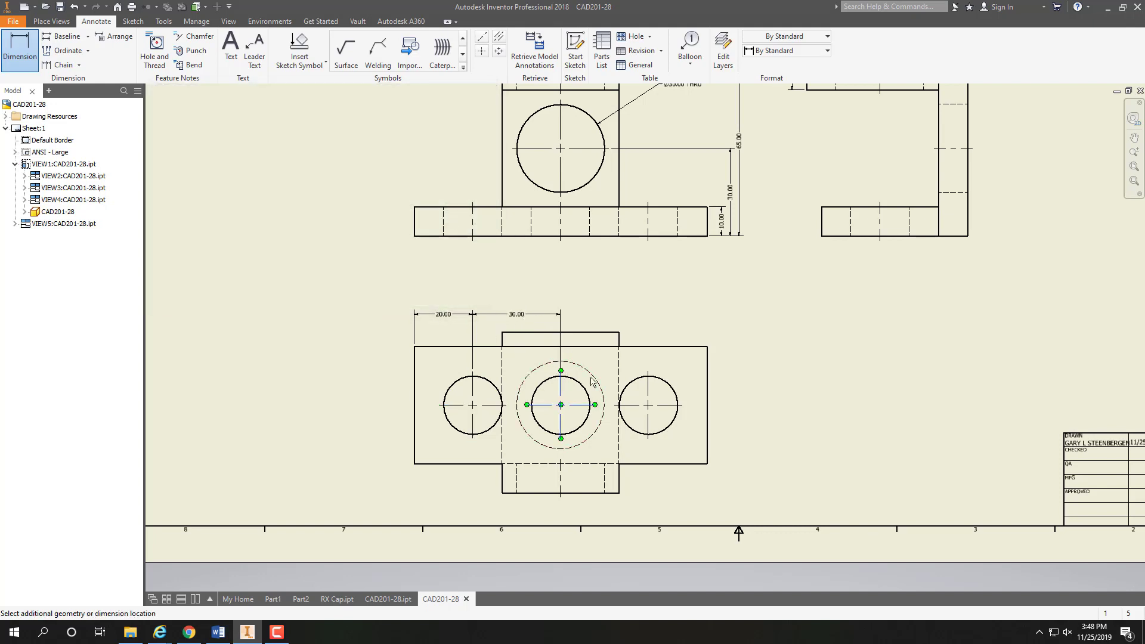
{"action": "left_click", "coordinate": [656, 378]}
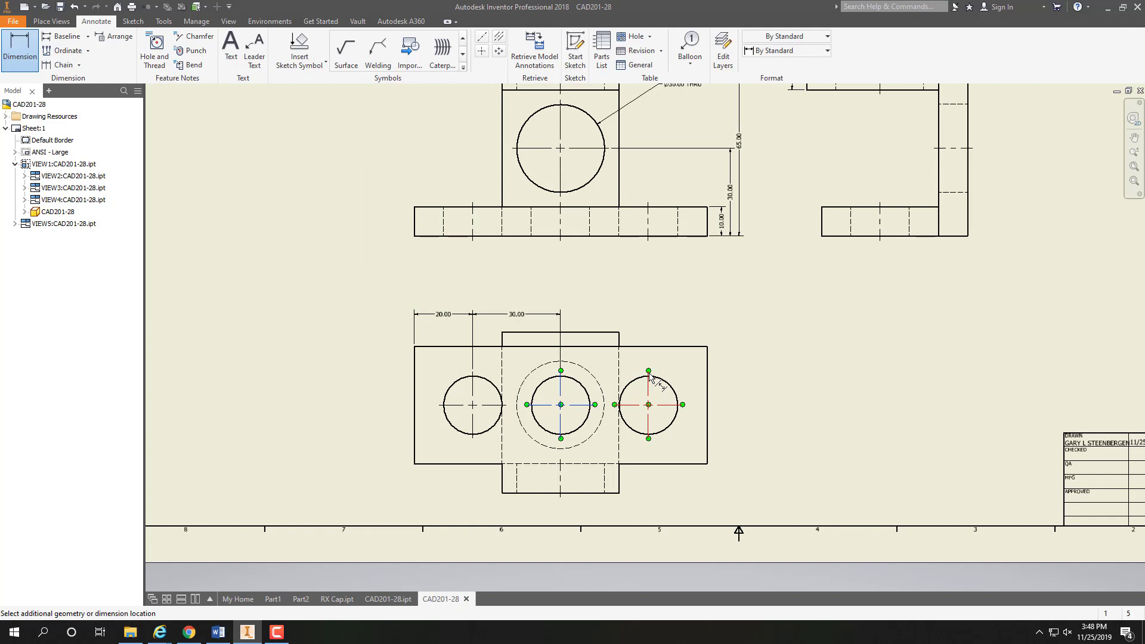
{"action": "left_click", "coordinate": [623, 320]}
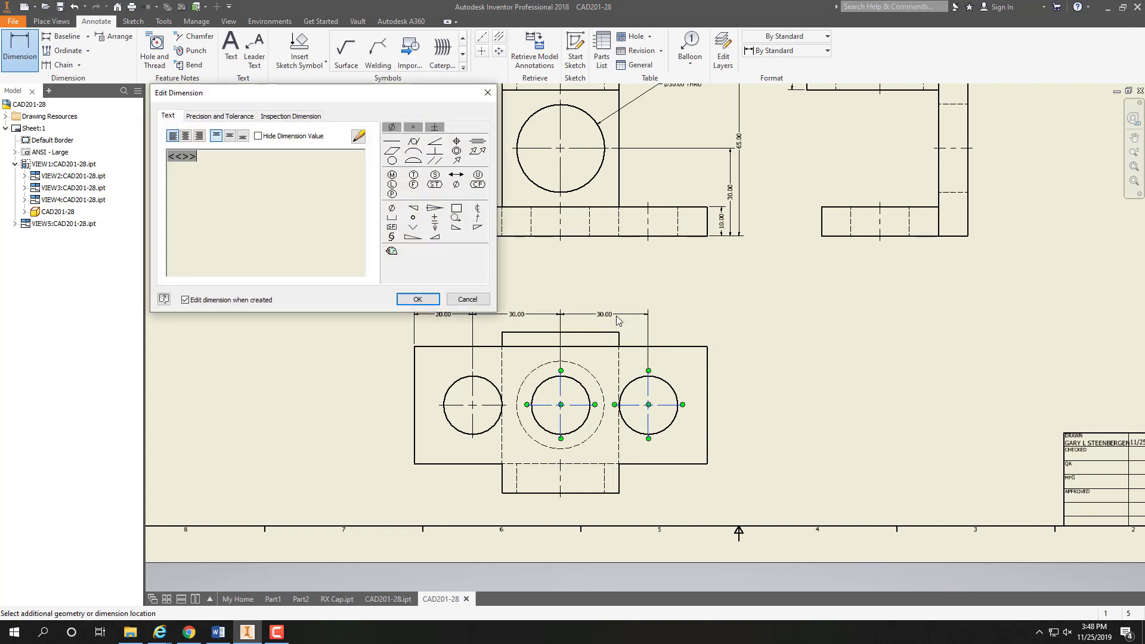
{"action": "left_click", "coordinate": [410, 298]}
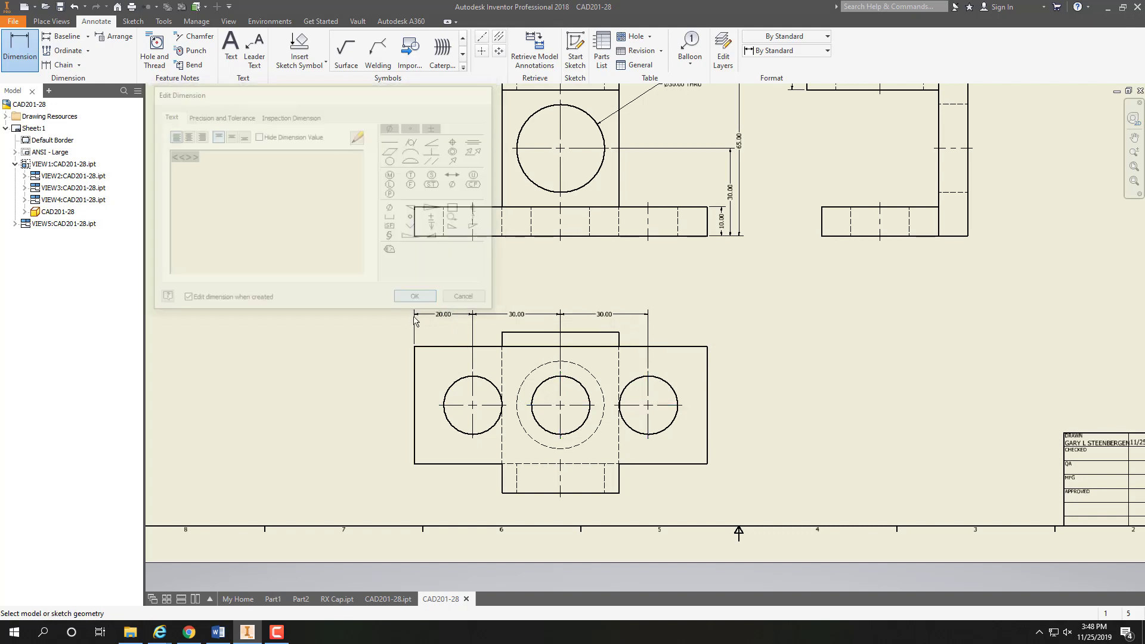
- Dimension the base plate's overall width in the bottom view, placing it above the row of hole-spacing dimensions
{"action": "left_click", "coordinate": [415, 360]}
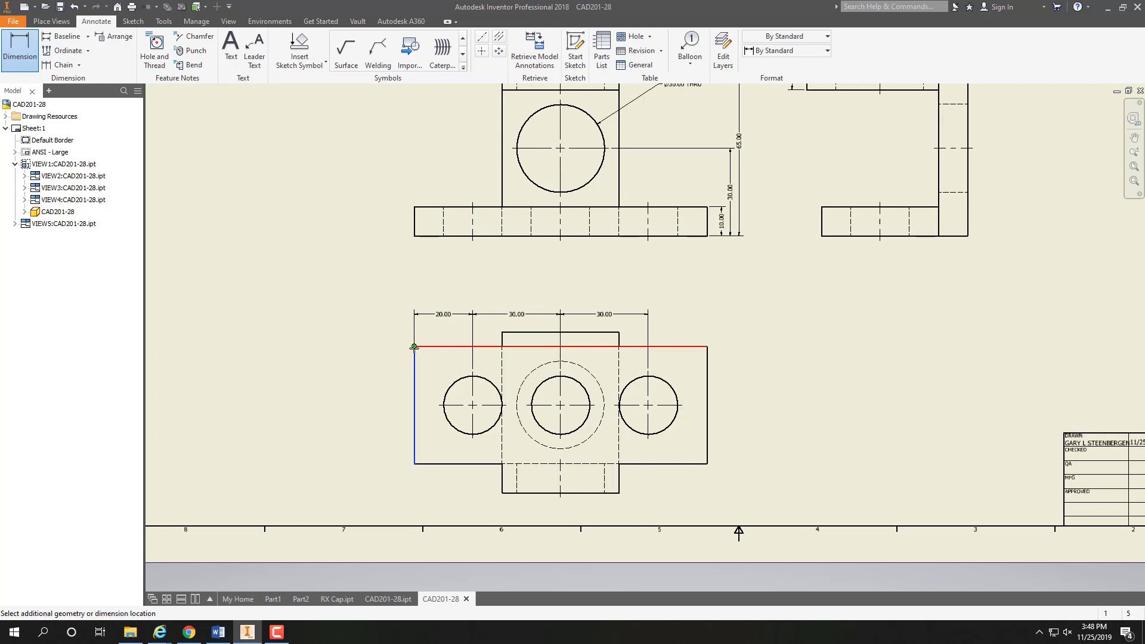
{"action": "left_click", "coordinate": [707, 355]}
{"action": "left_click", "coordinate": [609, 307]}
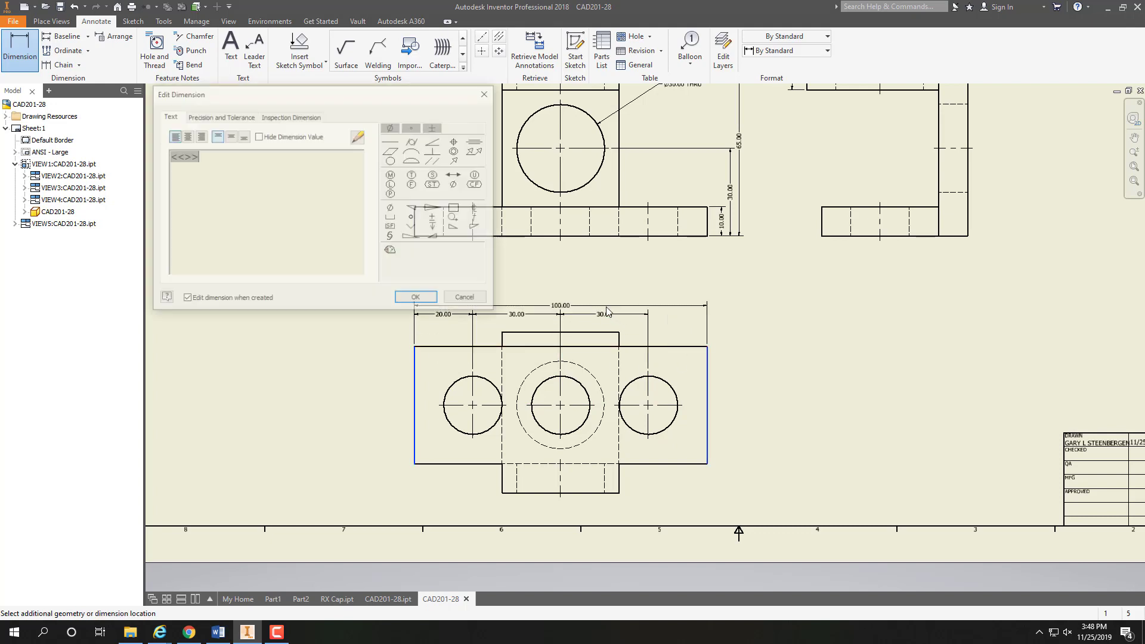
{"action": "left_click", "coordinate": [418, 299]}
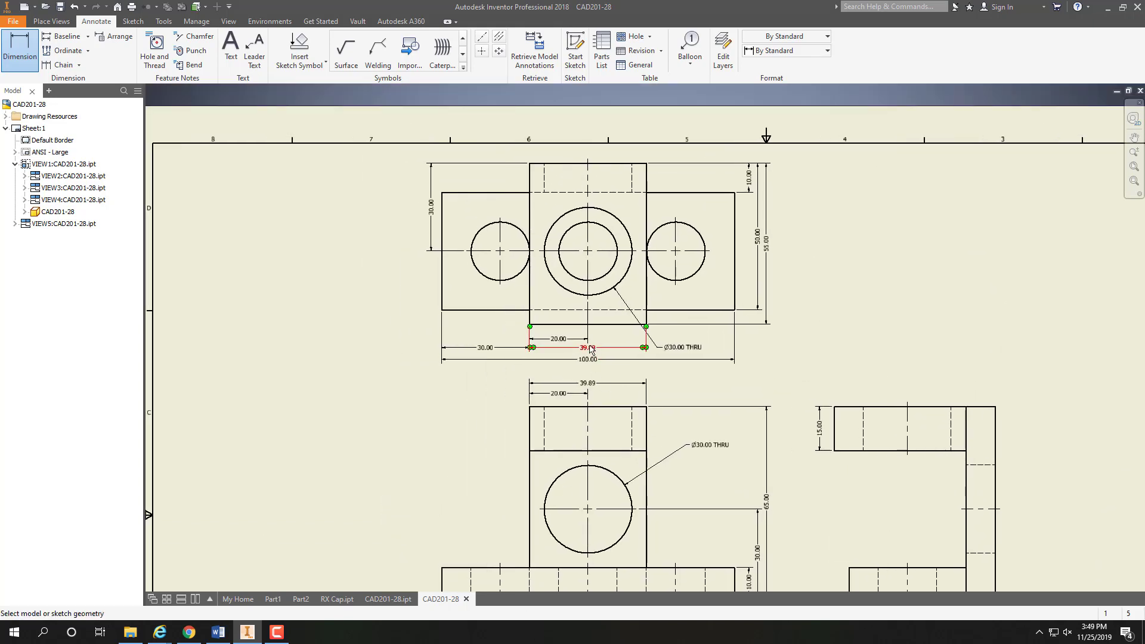
- Exit the Dimension command and delete the overall plate width dimension below the top view
{"action": "double_click", "coordinate": [587, 361]}
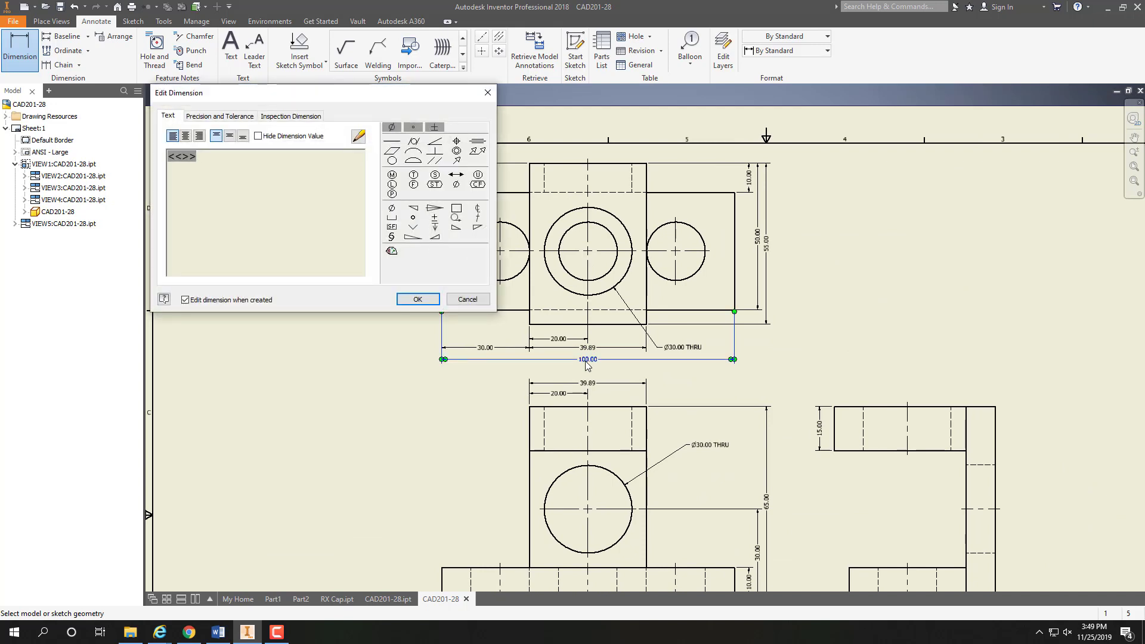
{"action": "left_click", "coordinate": [418, 300]}
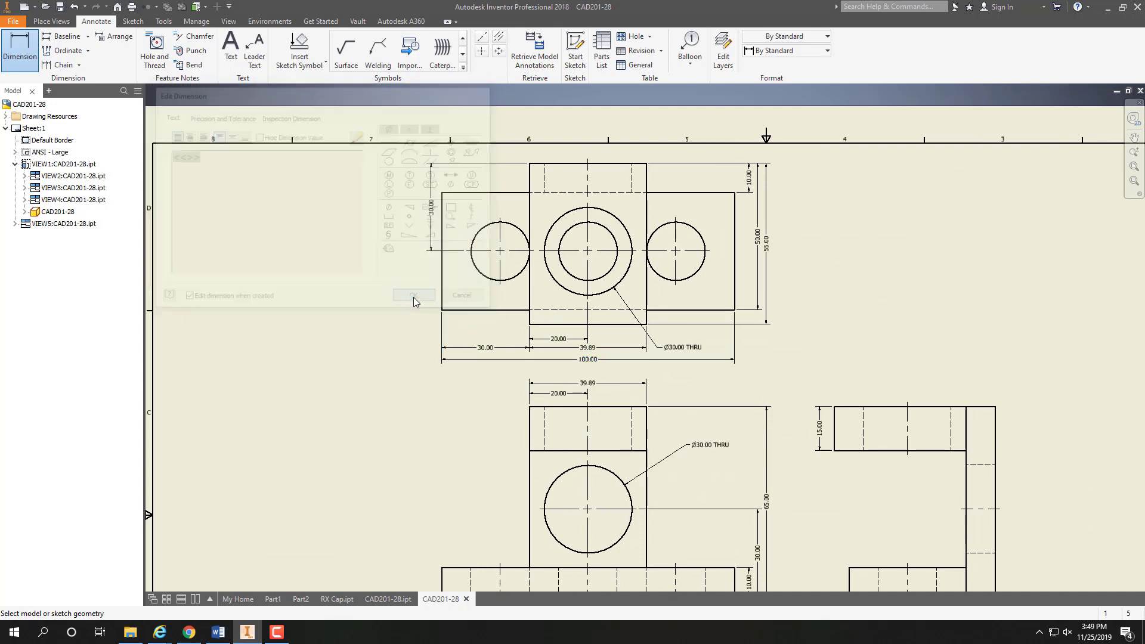
{"action": "key", "text": "Escape"}
{"action": "left_click", "coordinate": [589, 360]}
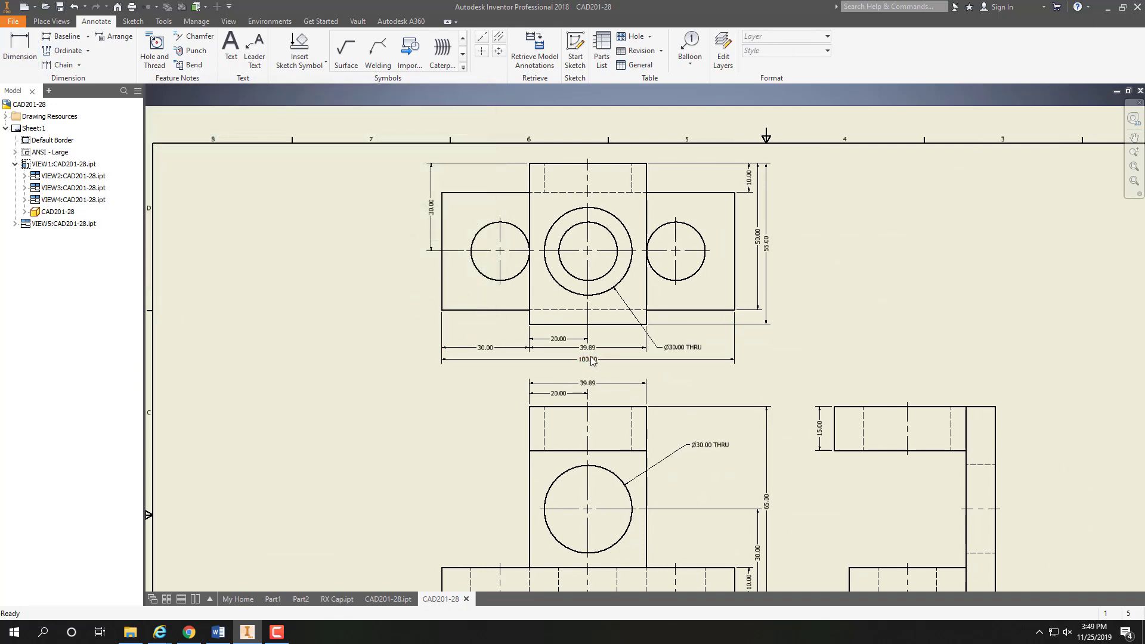
{"action": "key", "text": "Delete"}
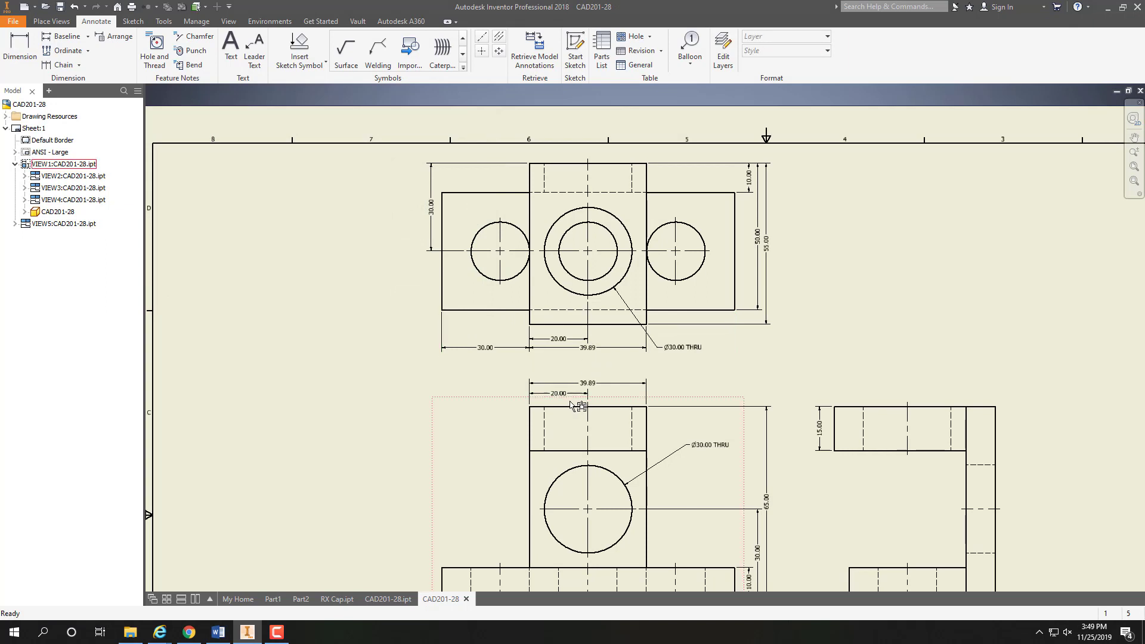
- Dimension the vertical distance from the plate's top edge to the right hole's center mark, placing it right of the bottom view
{"action": "middle_click_drag", "start_coordinate": [578, 408], "coordinate": [532, 165]}
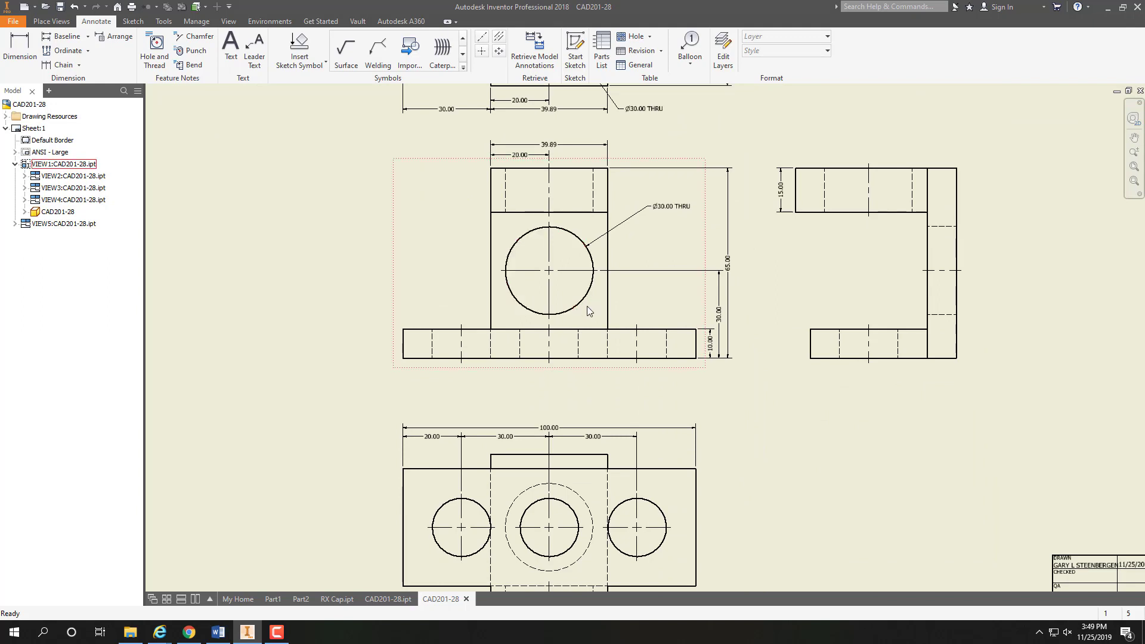
{"action": "middle_click_drag", "start_coordinate": [614, 392], "coordinate": [606, 210]}
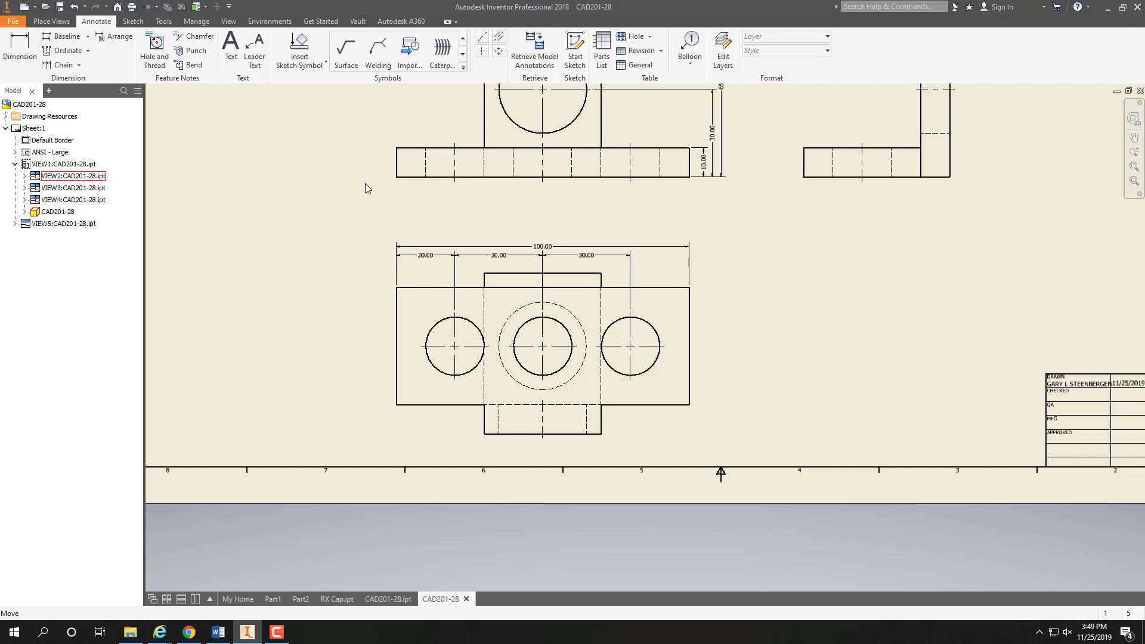
{"action": "key", "text": "d"}
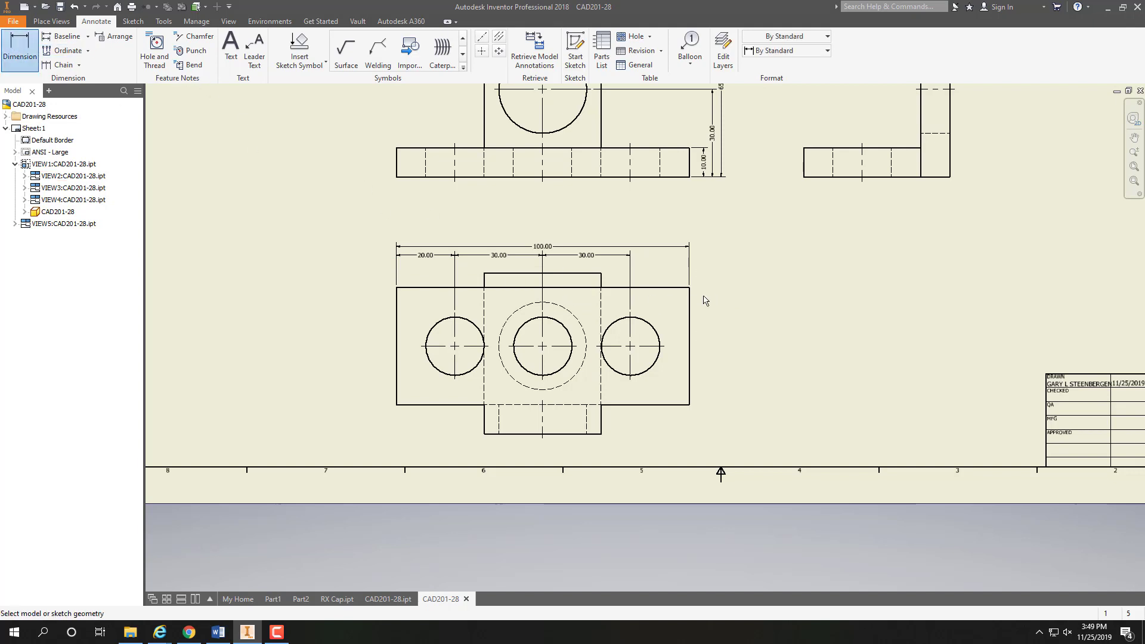
{"action": "left_click", "coordinate": [559, 278]}
{"action": "mouse_move", "coordinate": [690, 239]}
{"action": "middle_mouse_down"}
{"action": "mouse_move", "coordinate": [724, 557]}
{"action": "mouse_move", "coordinate": [683, 184]}
{"action": "middle_mouse_up"}
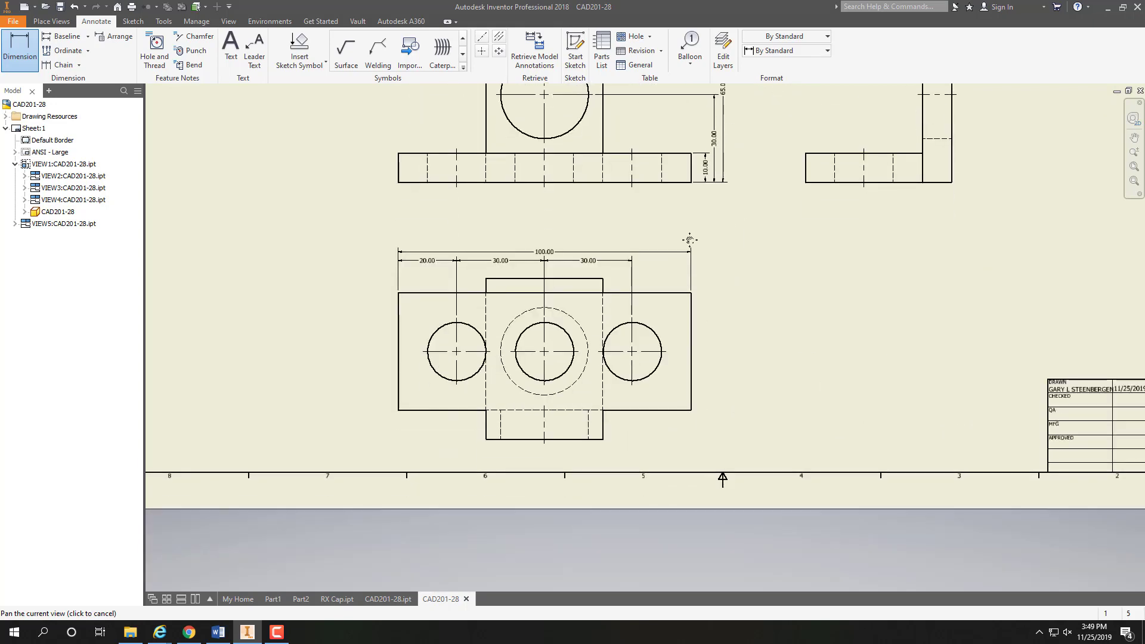
{"action": "left_click", "coordinate": [693, 302]}
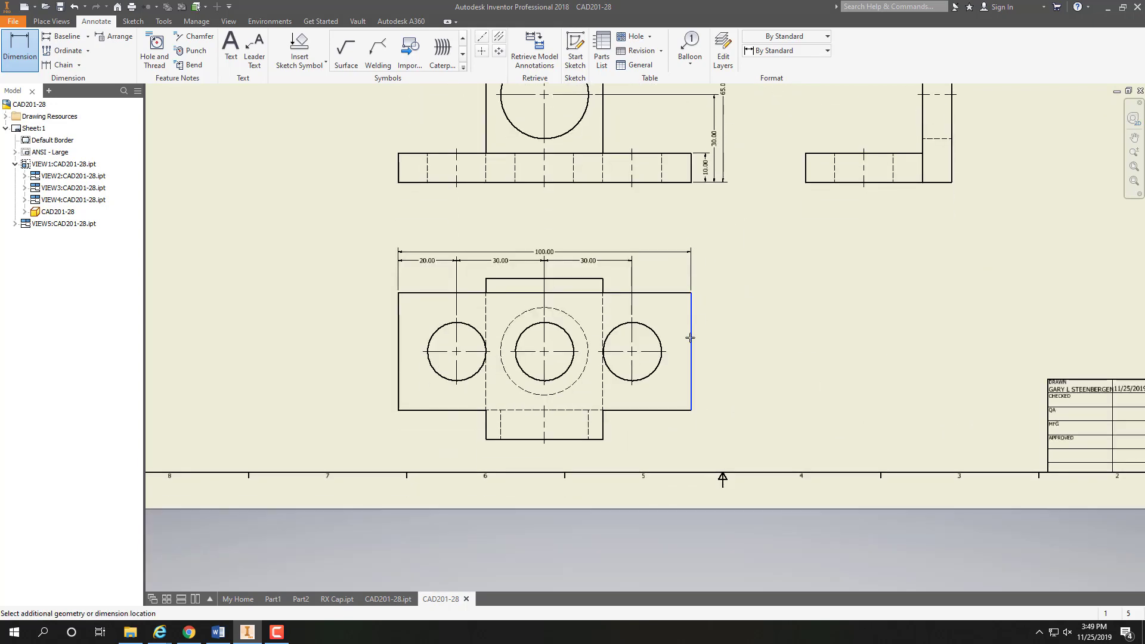
{"action": "left_click", "coordinate": [666, 352]}
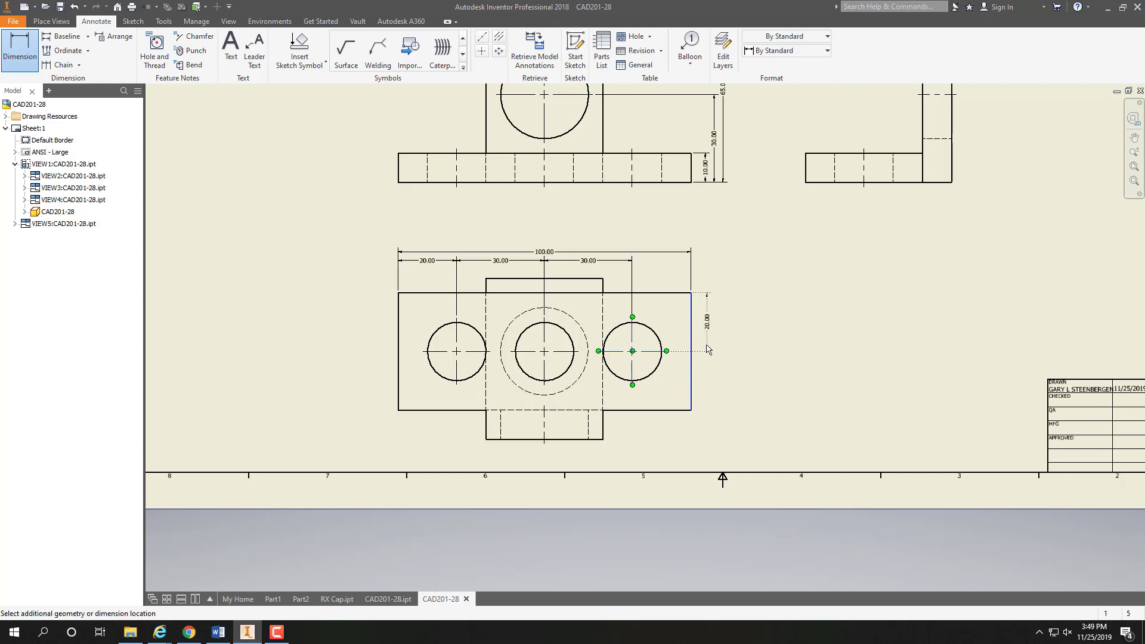
{"action": "left_click", "coordinate": [707, 350]}
{"action": "left_click", "coordinate": [409, 297]}
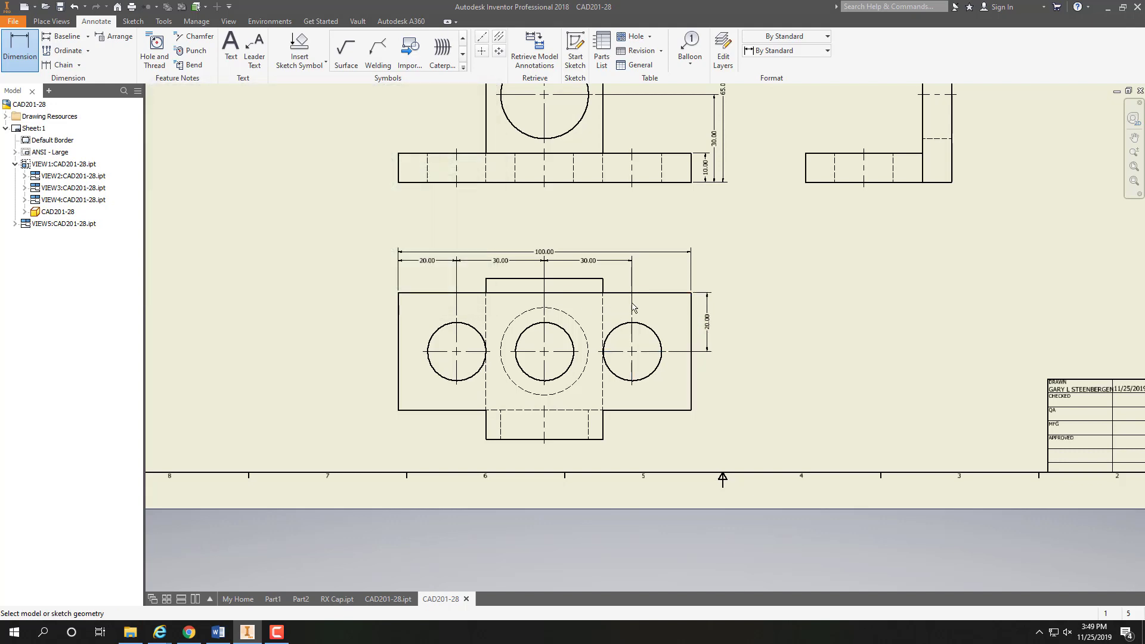
- Dimension the base plate's full vertical extent in the bottom view, placing it outside the hole's vertical dimension
{"action": "left_click", "coordinate": [689, 293]}
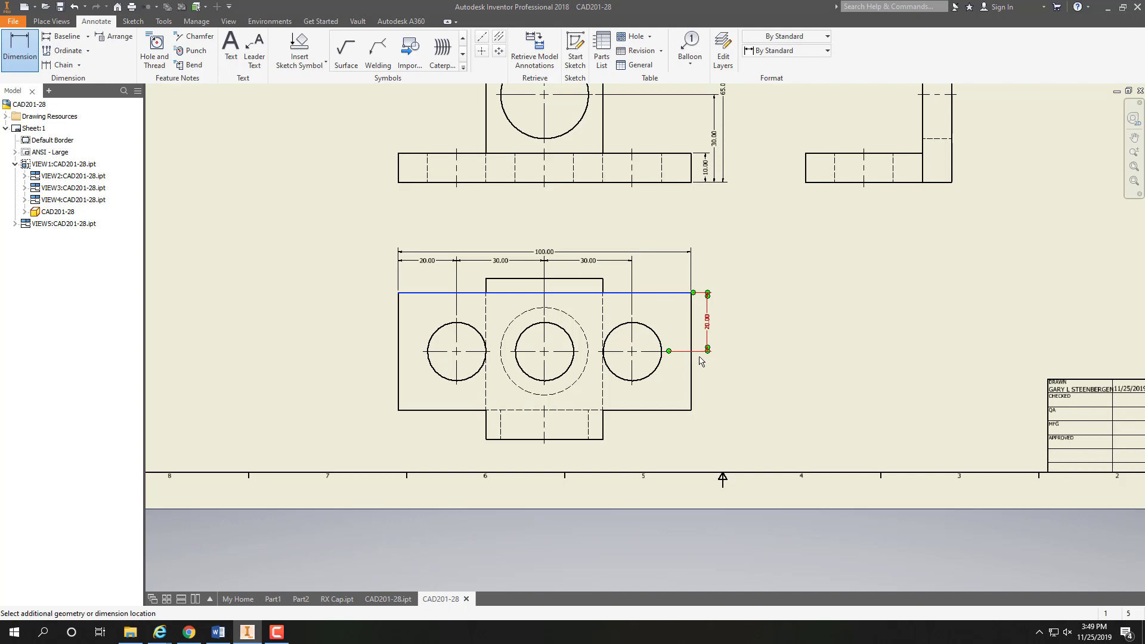
{"action": "left_click", "coordinate": [692, 408]}
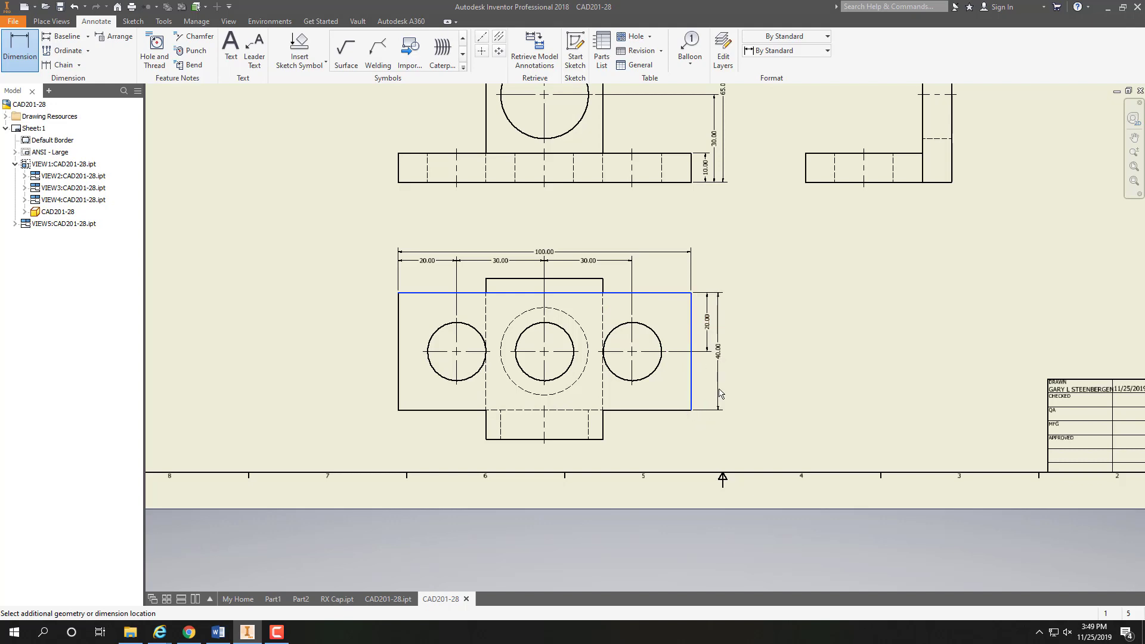
{"action": "left_click", "coordinate": [723, 388]}
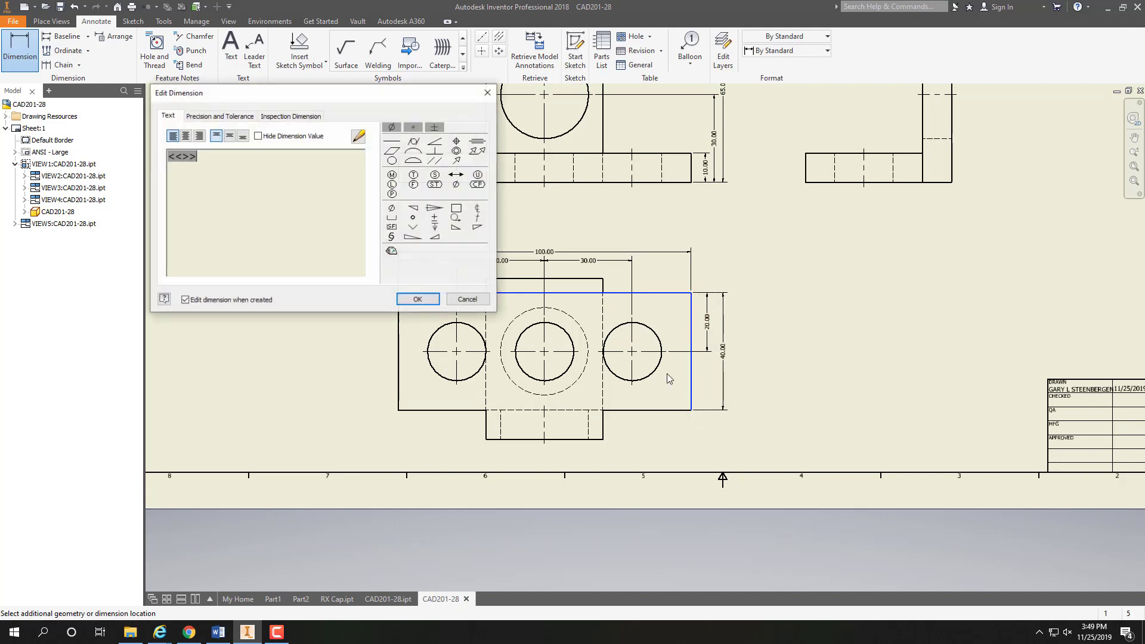
{"action": "left_click", "coordinate": [417, 298]}
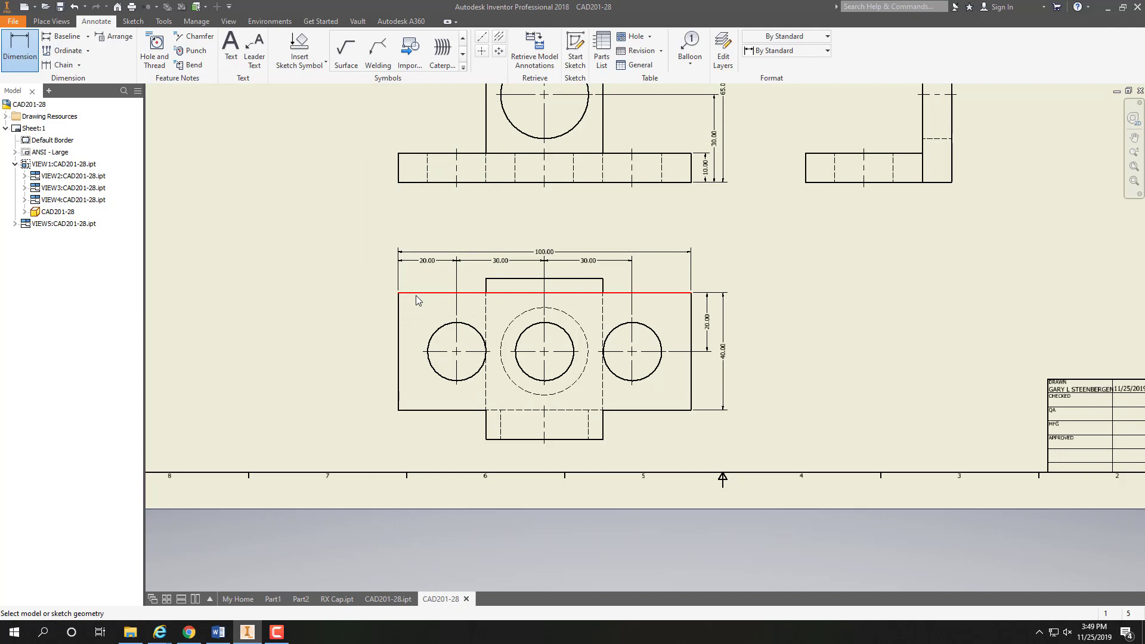
{"action": "left_click", "coordinate": [651, 329]}
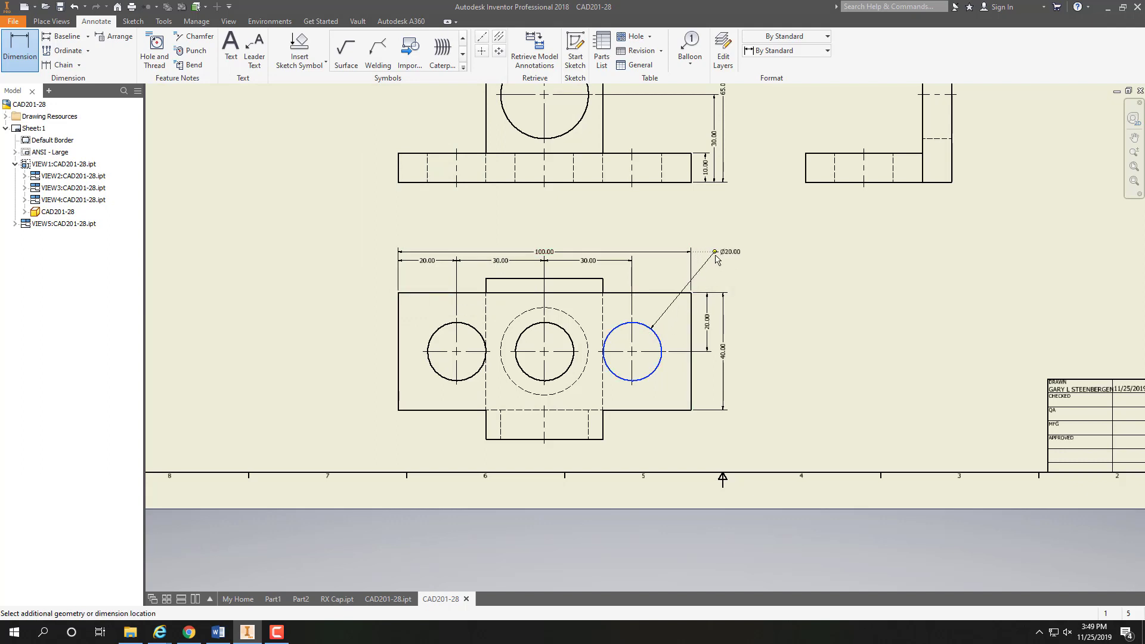
{"action": "left_click", "coordinate": [717, 259]}
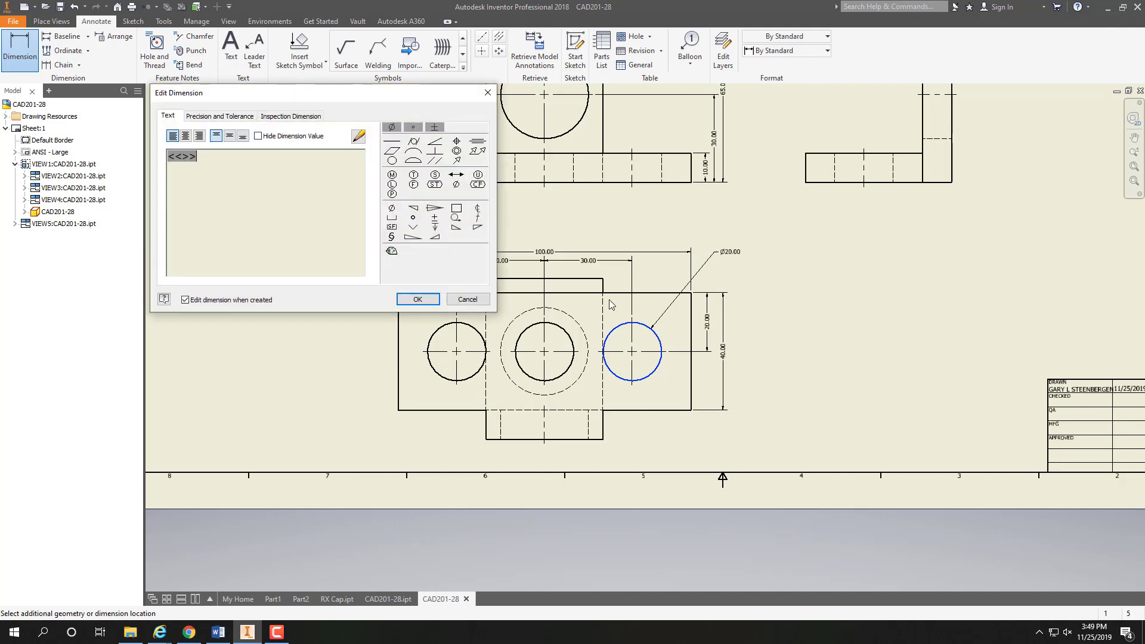
{"action": "left_click", "coordinate": [455, 299]}
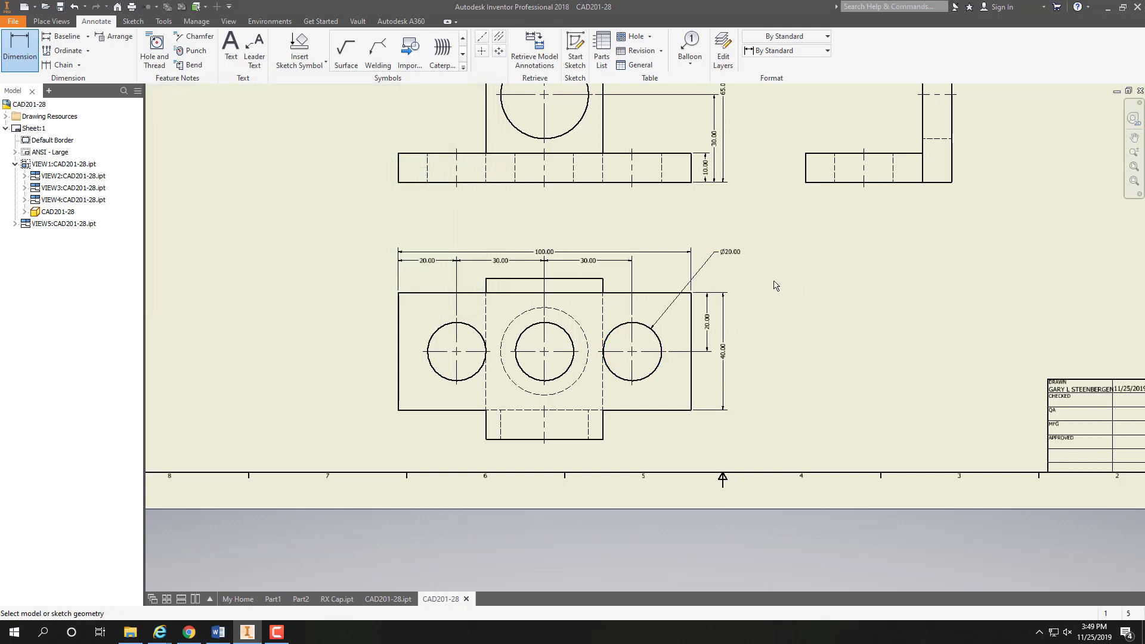
{"action": "key", "text": "Escape"}
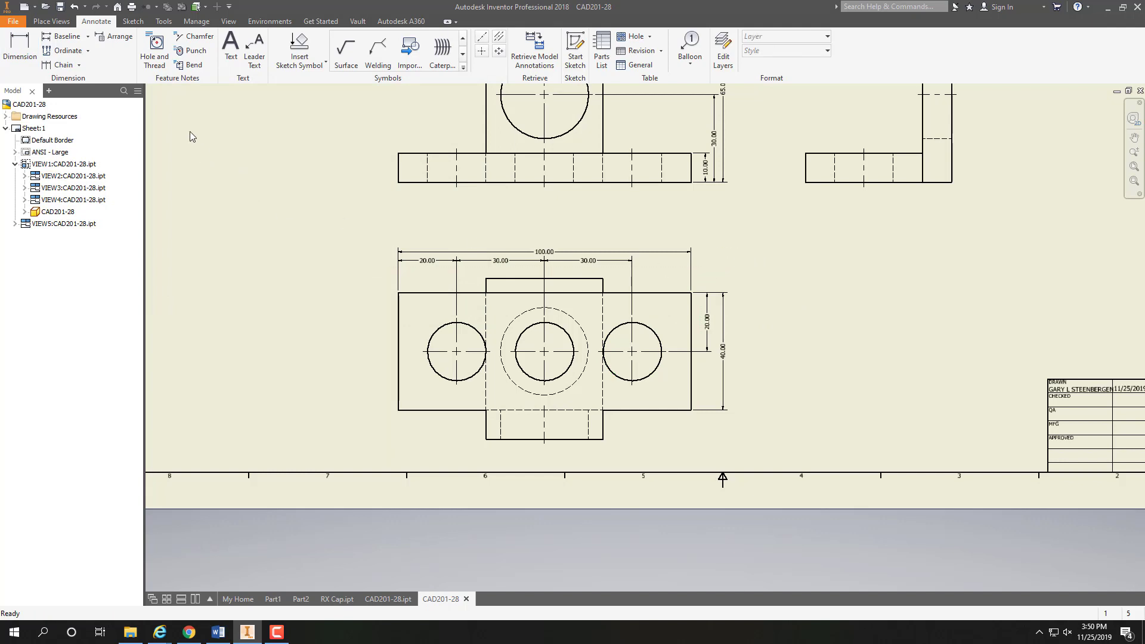
- Add a Ø20.00 THRU hole note to the right hole in the bottom view, placing it above and right of the plate
{"action": "left_click", "coordinate": [157, 62]}
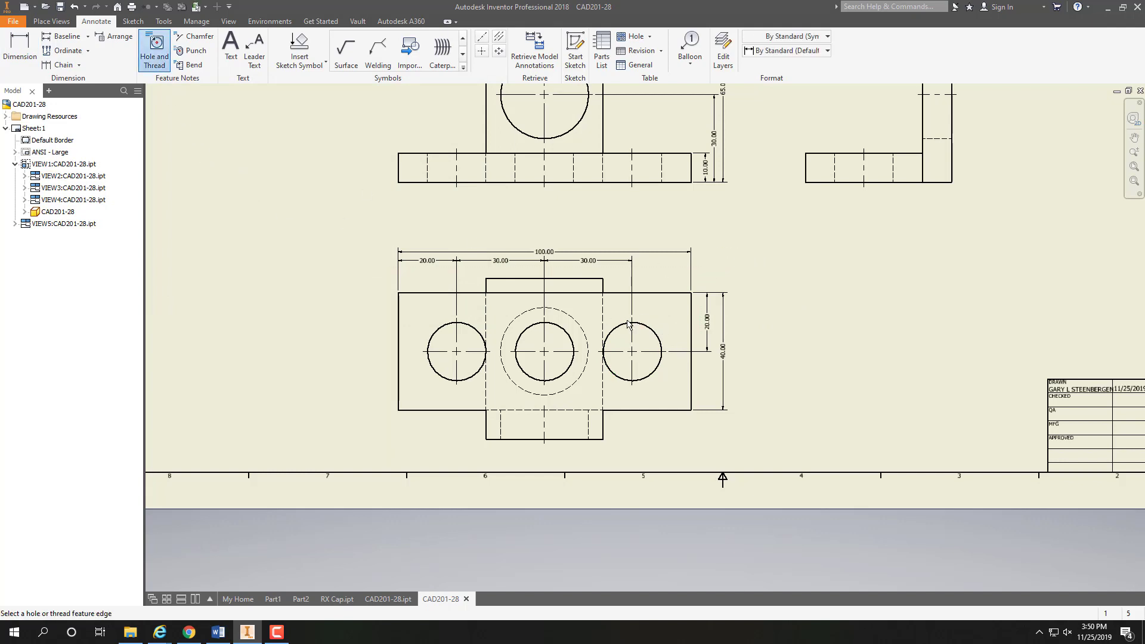
{"action": "left_click", "coordinate": [649, 328]}
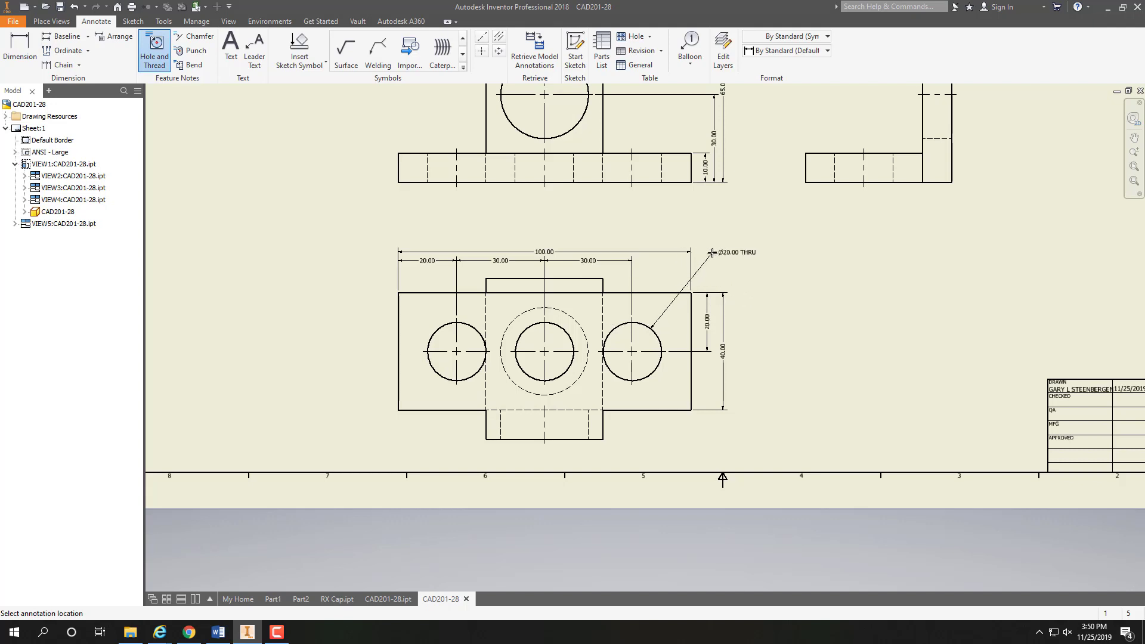
{"action": "left_click", "coordinate": [713, 253]}
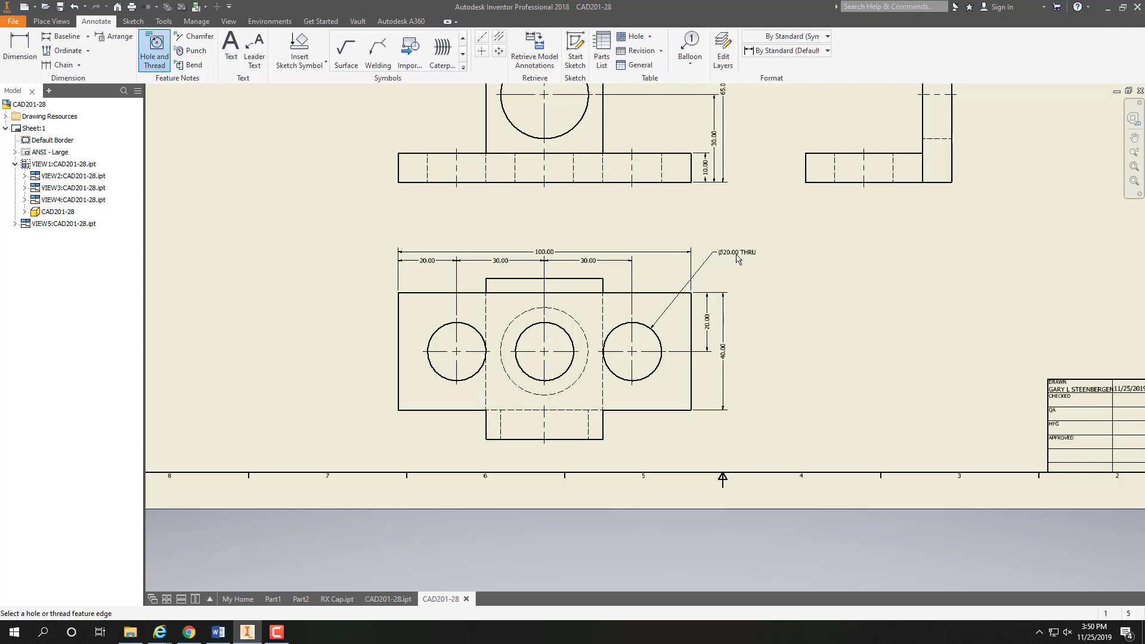
- Exit the hole note command and add a second line reading 3 PLCS to the right hole's Ø20.00 THRU note in the bottom view
{"action": "right_click", "coordinate": [737, 255]}
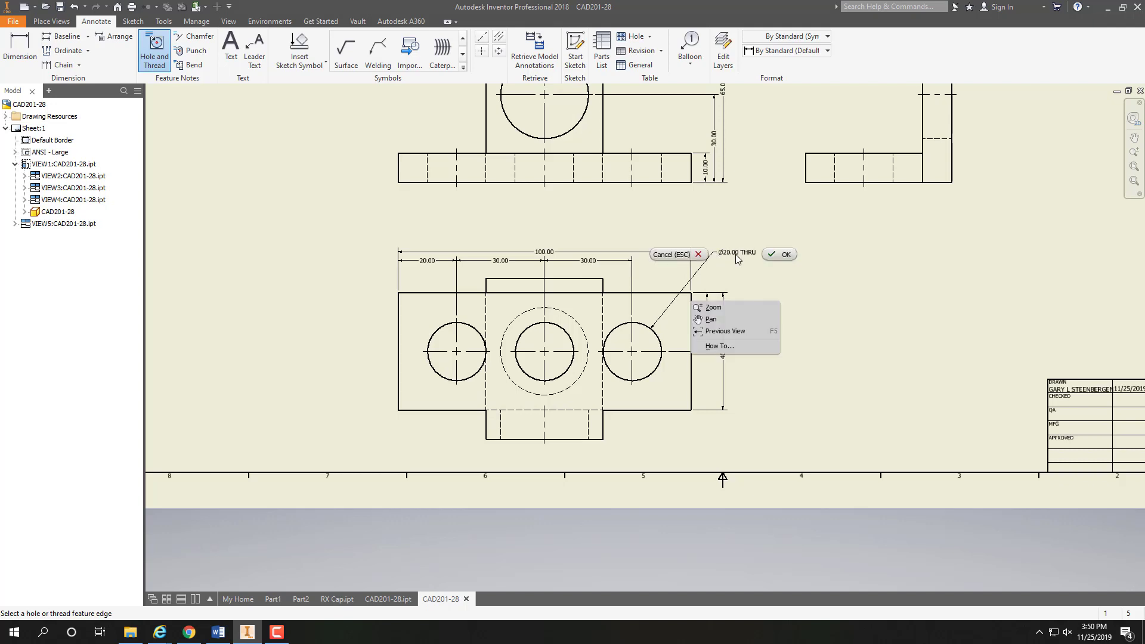
{"action": "left_click", "coordinate": [788, 256]}
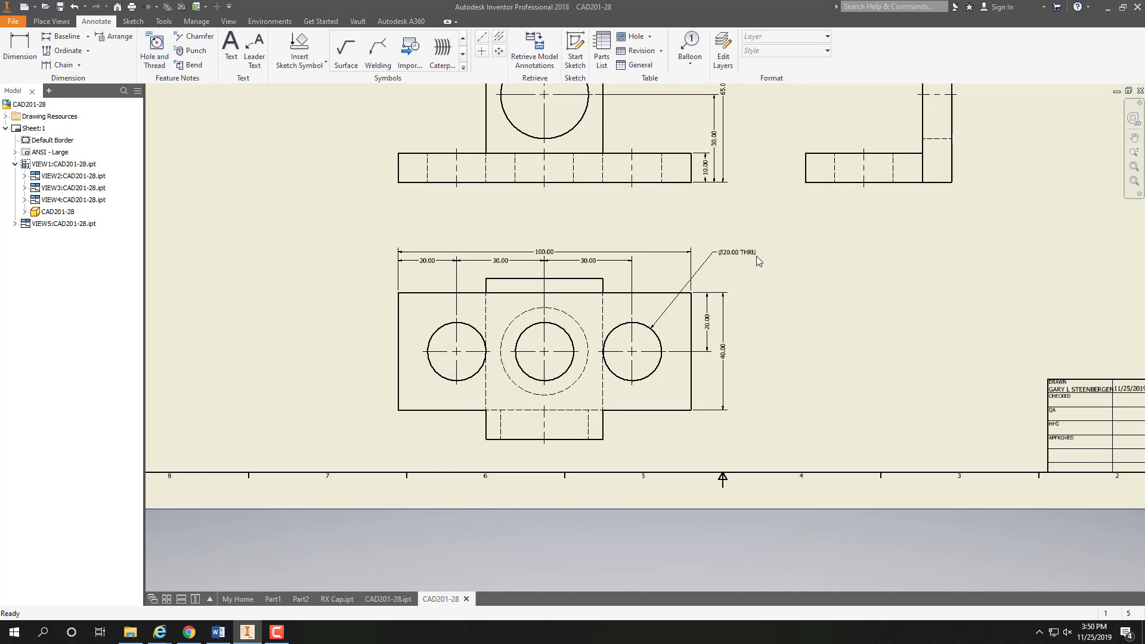
{"action": "right_click", "coordinate": [741, 255]}
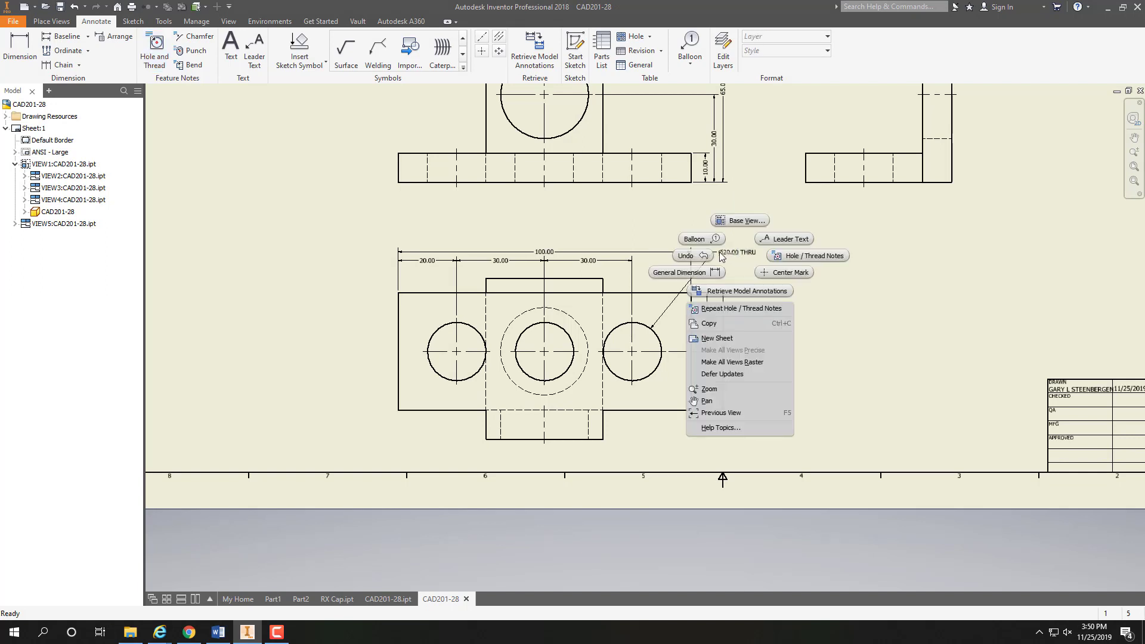
{"action": "left_click", "coordinate": [726, 258]}
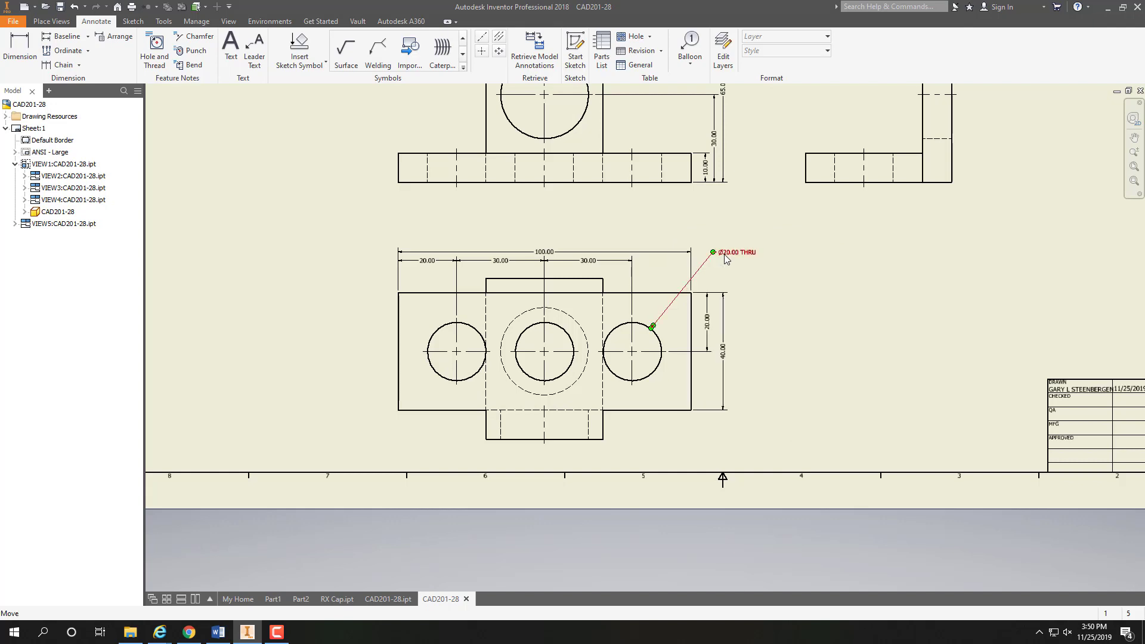
{"action": "right_click", "coordinate": [733, 256]}
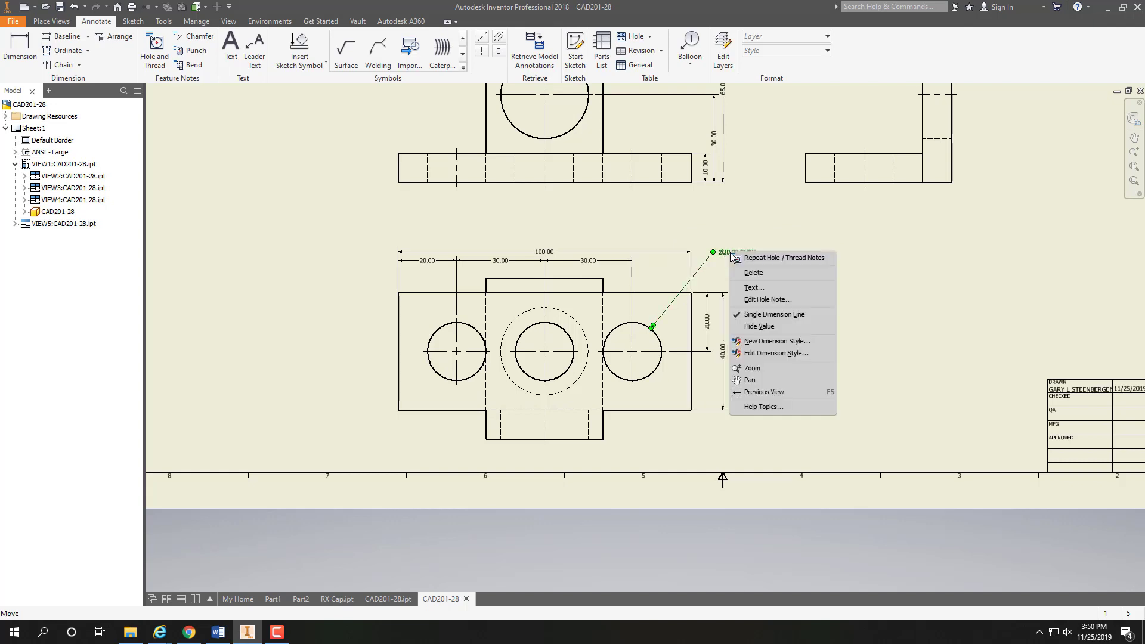
{"action": "left_click", "coordinate": [764, 300]}
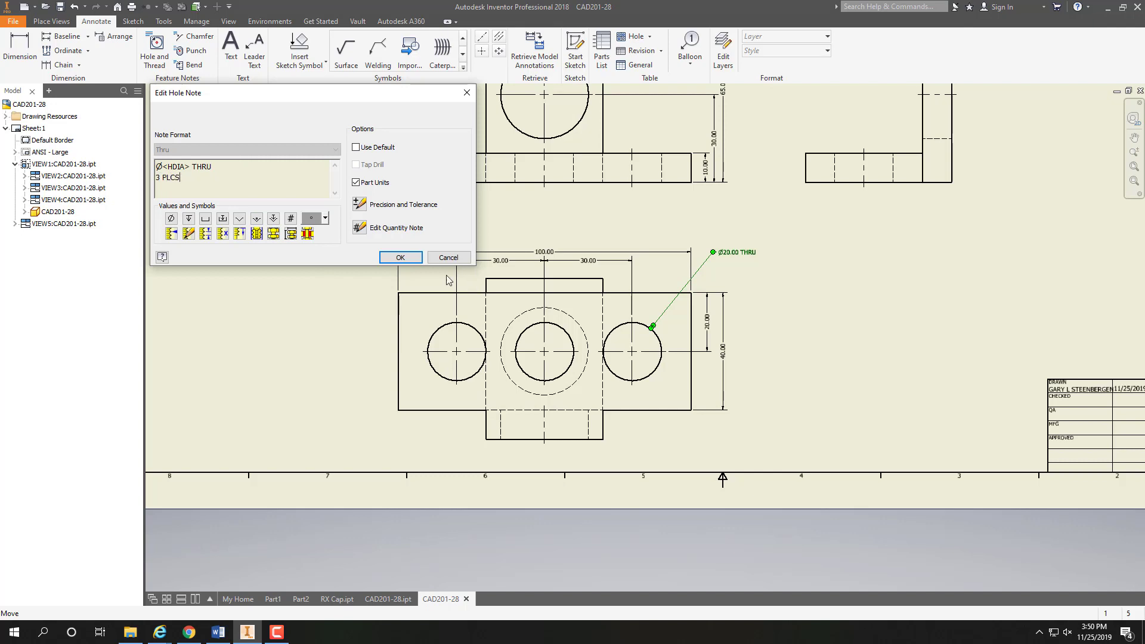
{"action": "left_click", "coordinate": [401, 259]}
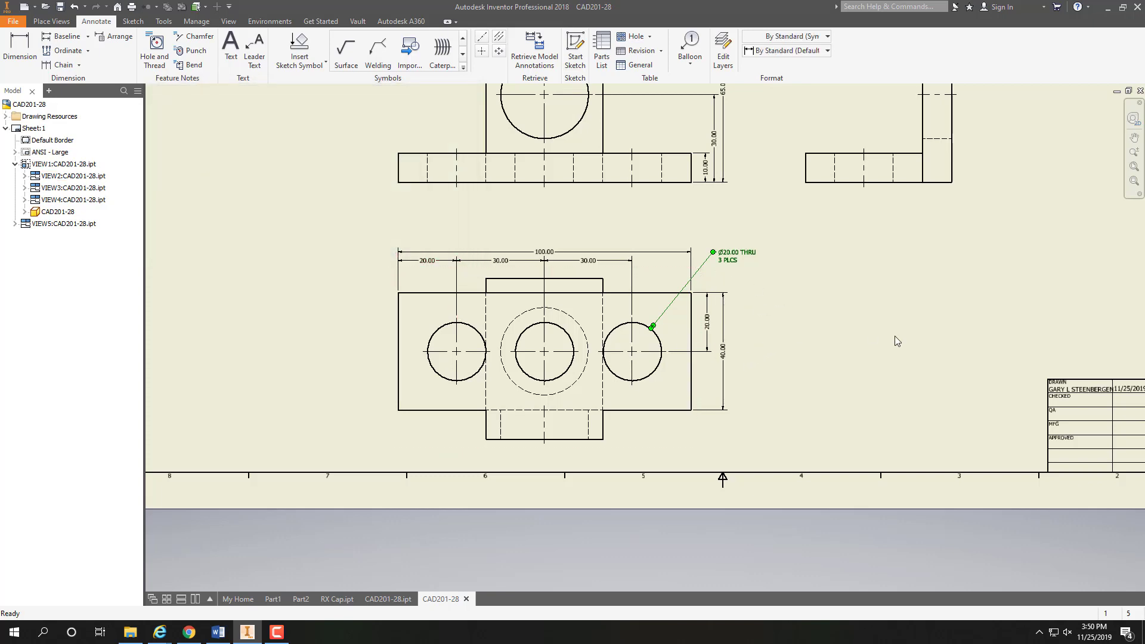
- Add a text box filling the title block cell above TITLE, reading SOUTHEAST KENTUCKY and, on a second line, COMMUNITY & TECHNICAL COLLEGE
{"action": "scroll", "coordinate": [833, 324], "scroll_direction": "down", "scroll_amount": 3}
{"action": "scroll", "coordinate": [833, 322], "scroll_direction": "up", "scroll_amount": 8}
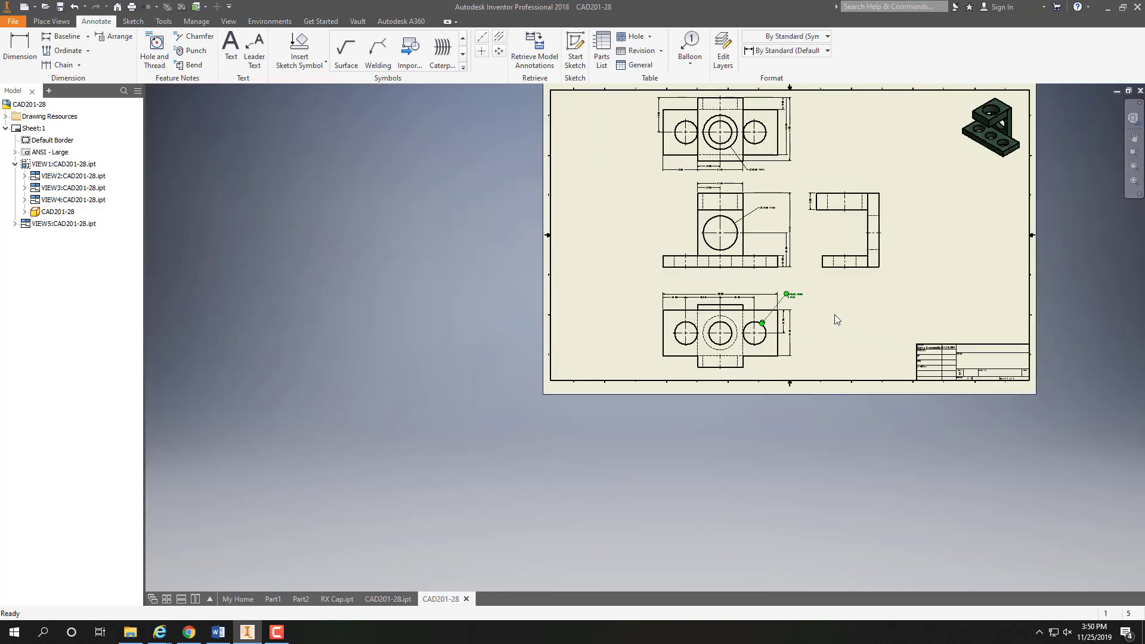
{"action": "middle_click_drag", "start_coordinate": [847, 309], "coordinate": [668, 334]}
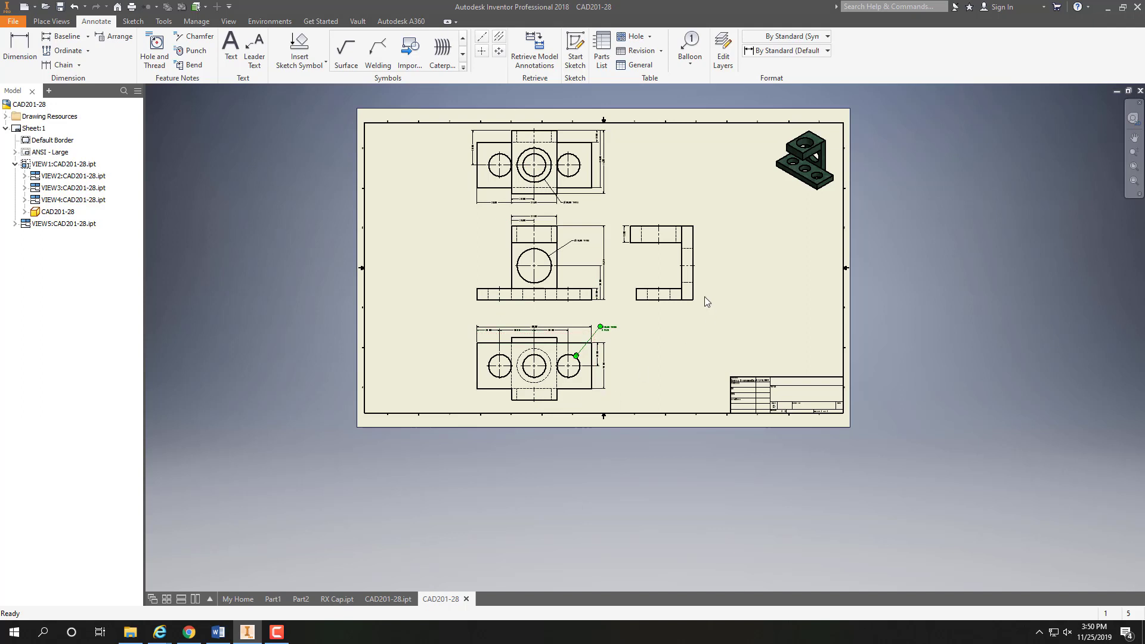
{"action": "scroll", "coordinate": [835, 396], "scroll_direction": "up", "scroll_amount": 5}
{"action": "scroll", "coordinate": [835, 396], "scroll_direction": "down", "scroll_amount": 8}
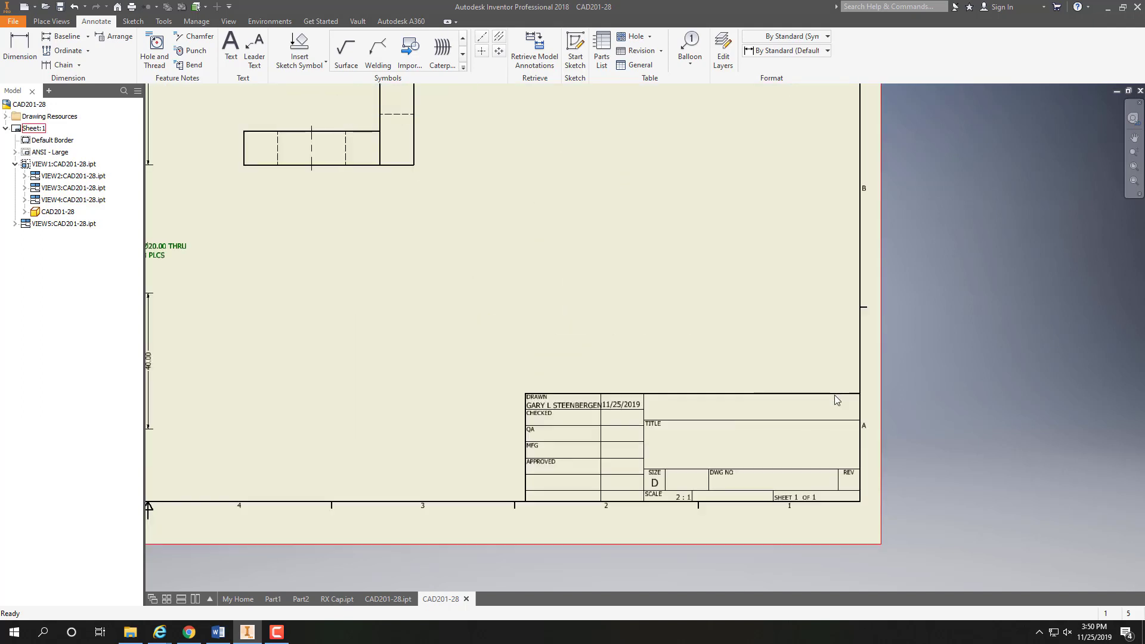
{"action": "middle_click_drag", "start_coordinate": [752, 465], "coordinate": [668, 299]}
{"action": "scroll", "coordinate": [667, 299], "scroll_direction": "down", "scroll_amount": 5}
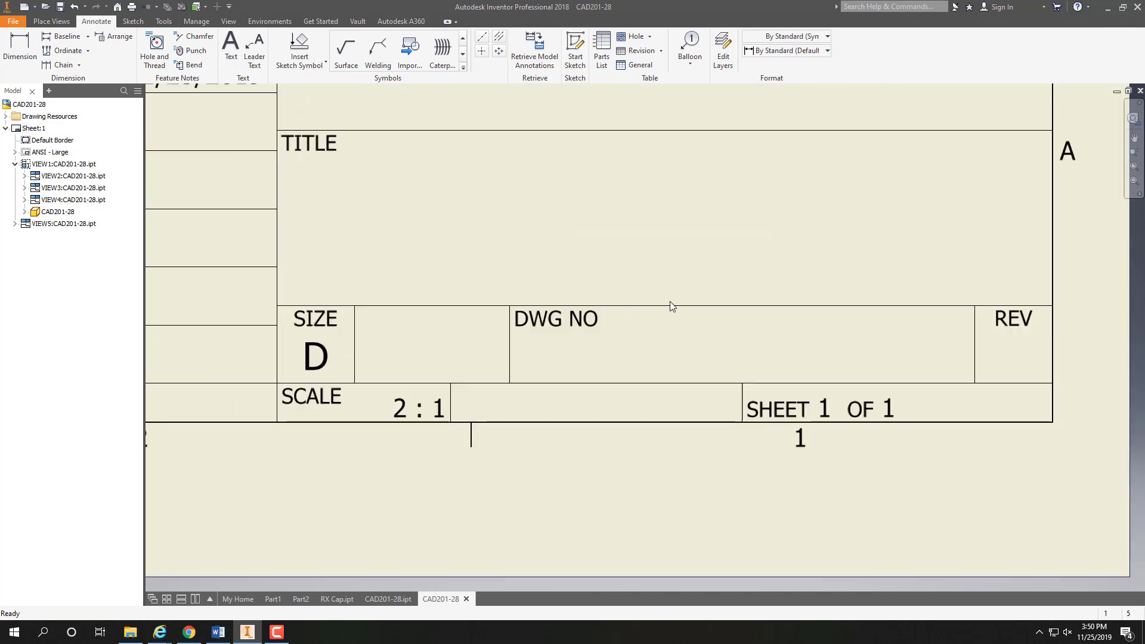
{"action": "scroll", "coordinate": [667, 299], "scroll_direction": "up", "scroll_amount": 2}
{"action": "middle_click_drag", "start_coordinate": [696, 211], "coordinate": [767, 255]}
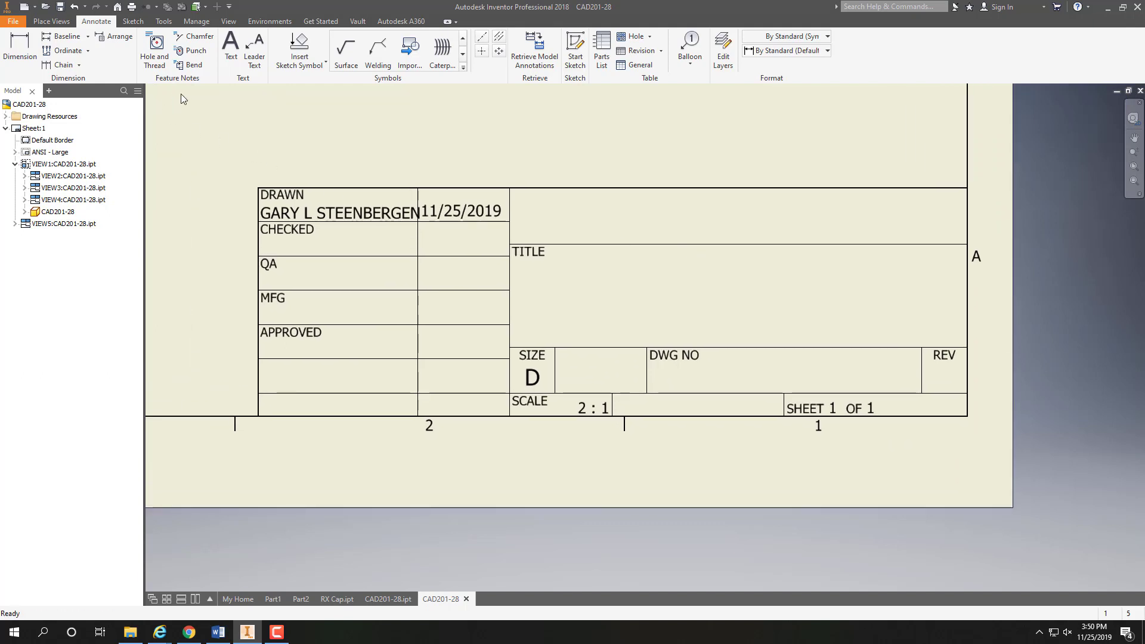
{"action": "left_click", "coordinate": [230, 47]}
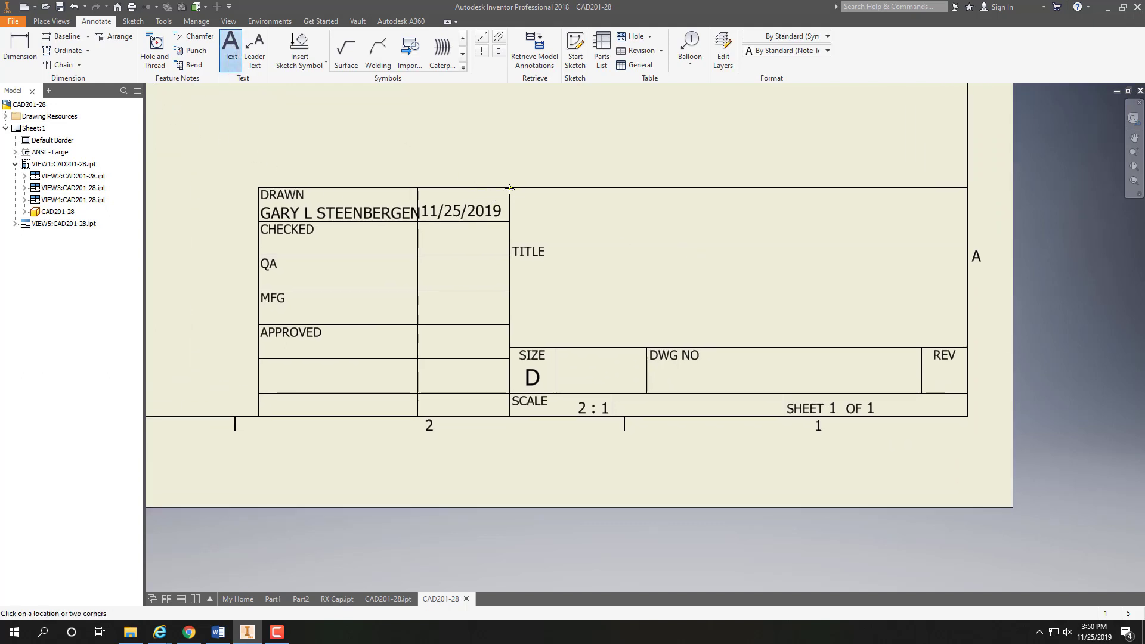
{"action": "left_click_drag", "start_coordinate": [511, 188], "coordinate": [968, 246]}
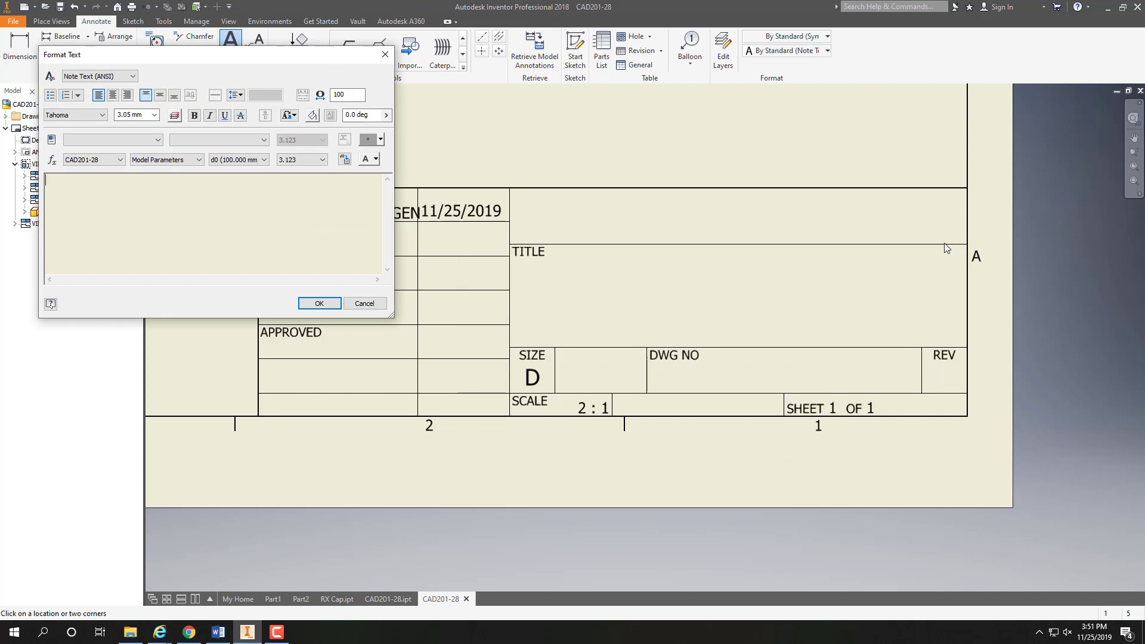
{"action": "type", "text": "SOUTHEAST "}
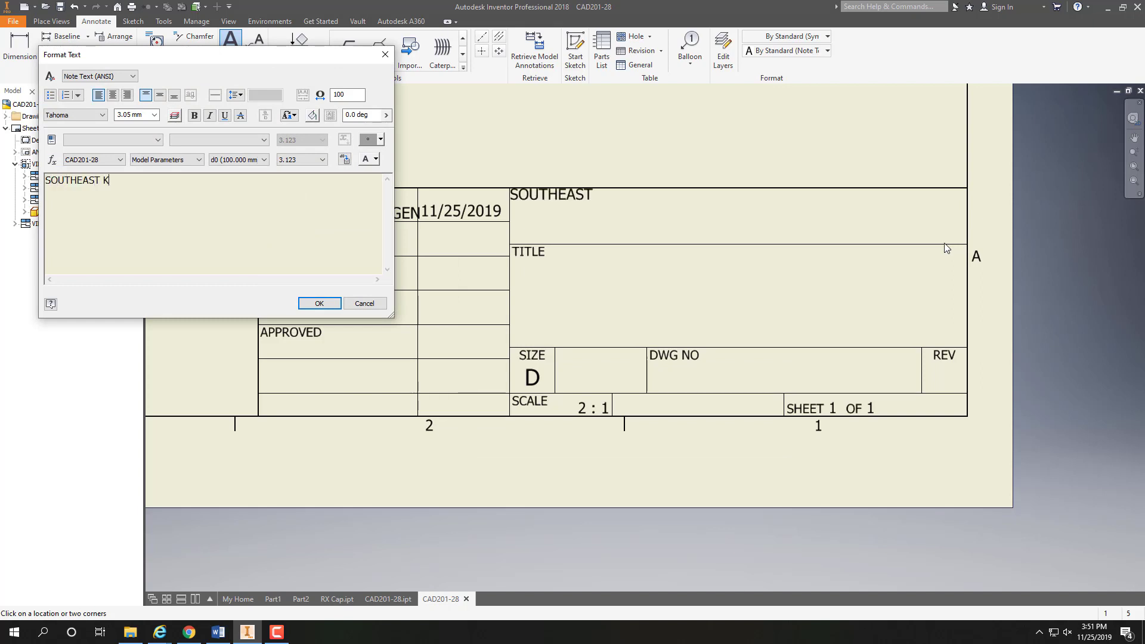
{"action": "type", "text": "KENTUCKY"}
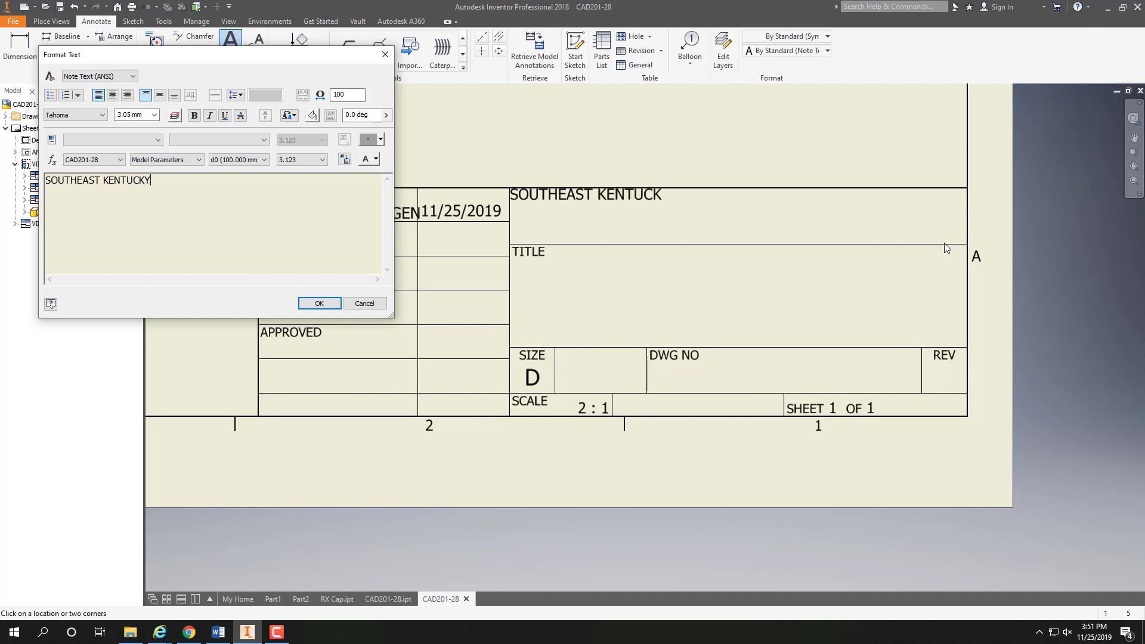
{"action": "key", "text": "Return"}
{"action": "type", "text": "COMMUNITY "}
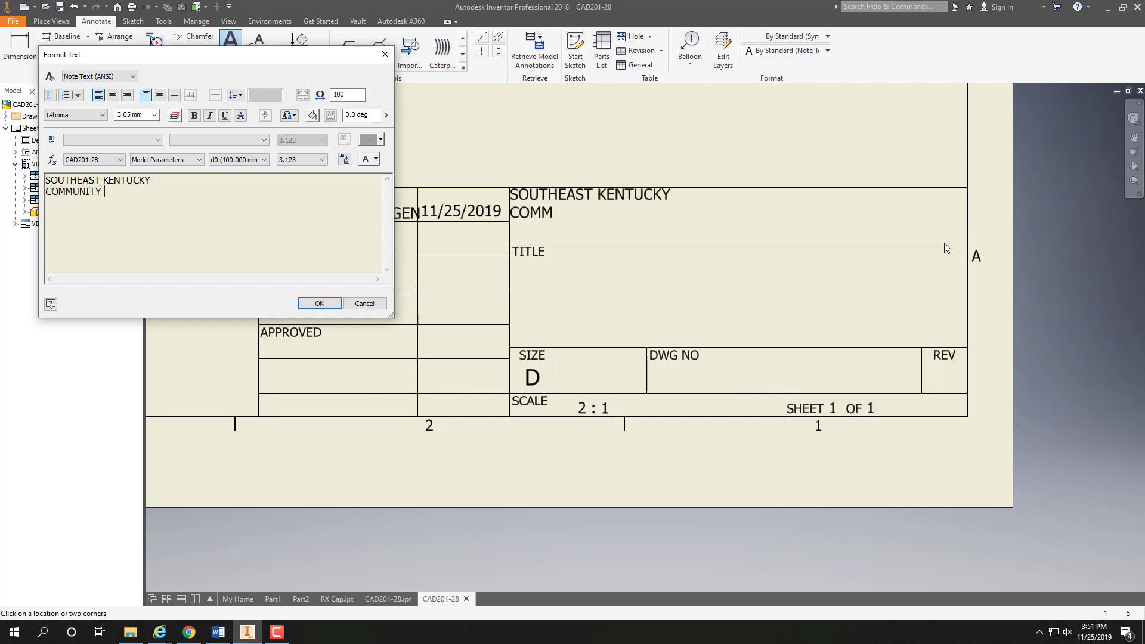
{"action": "type", "text": "& TECHNIC"}
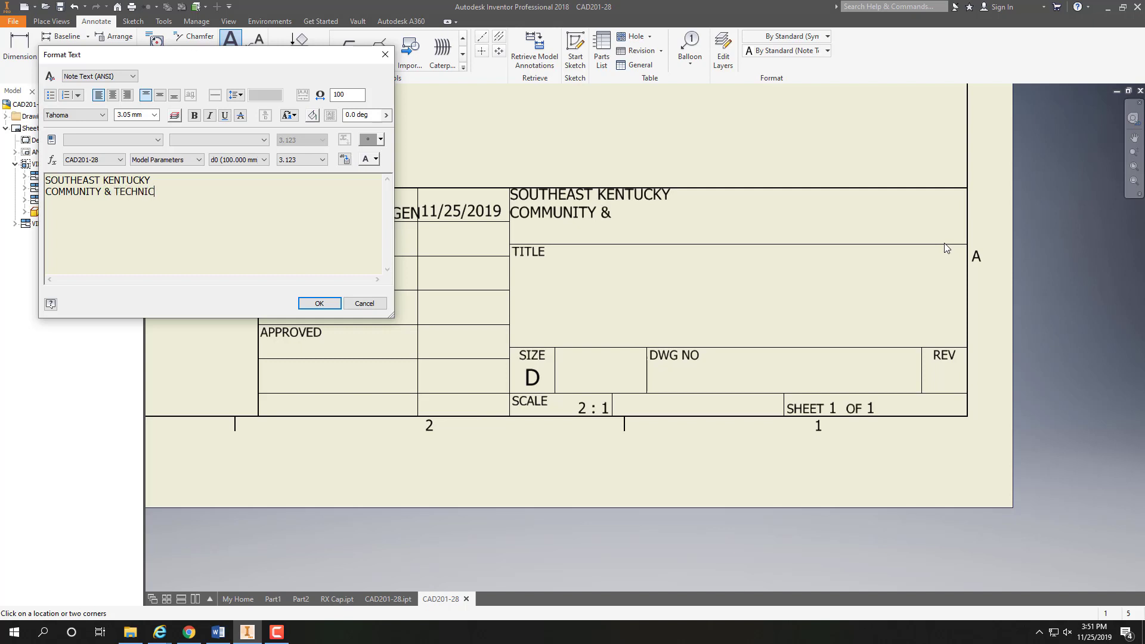
{"action": "type", "text": "AL COLLEG"}
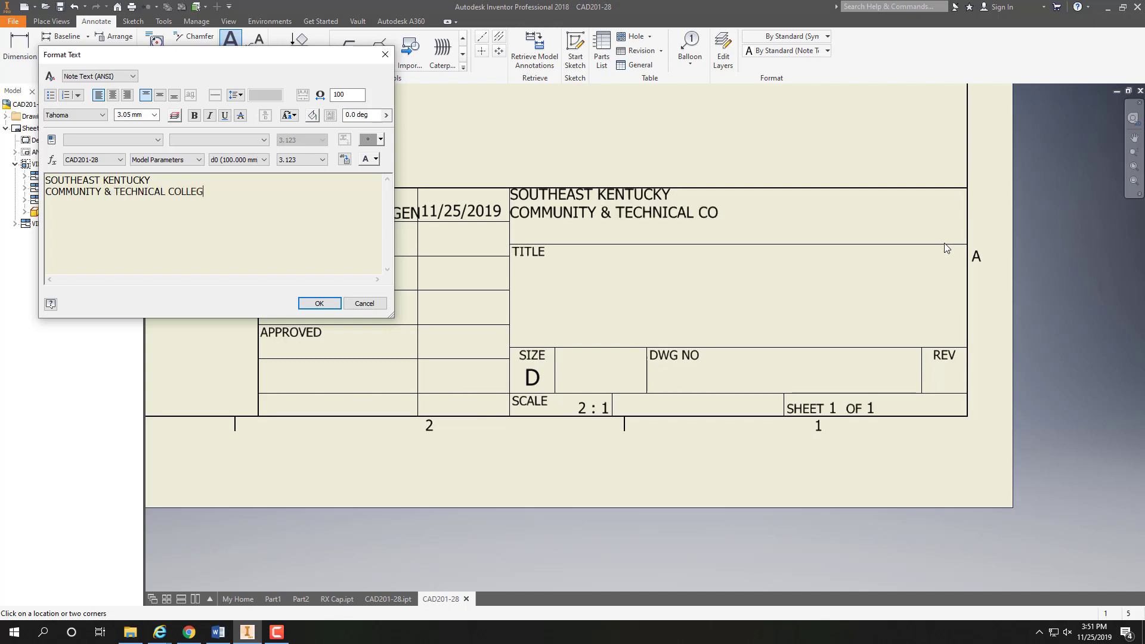
{"action": "type", "text": "E"}
- Center the college name text vertically and horizontally in its cell and accept it
{"action": "left_click", "coordinate": [159, 95]}
{"action": "left_click", "coordinate": [112, 95]}
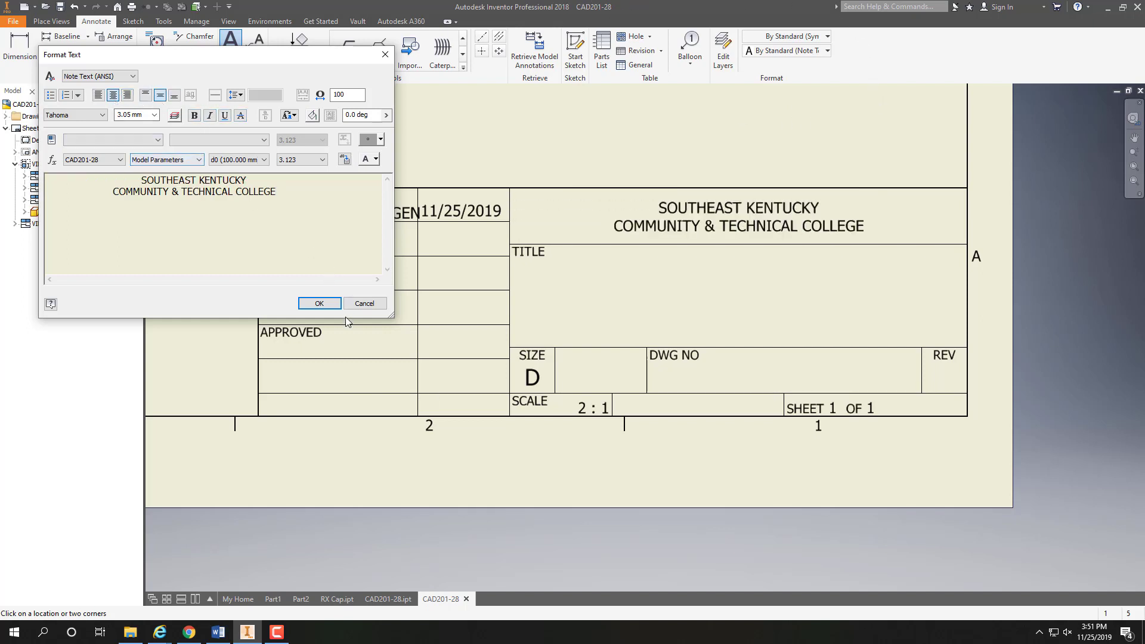
{"action": "left_click", "coordinate": [331, 303]}
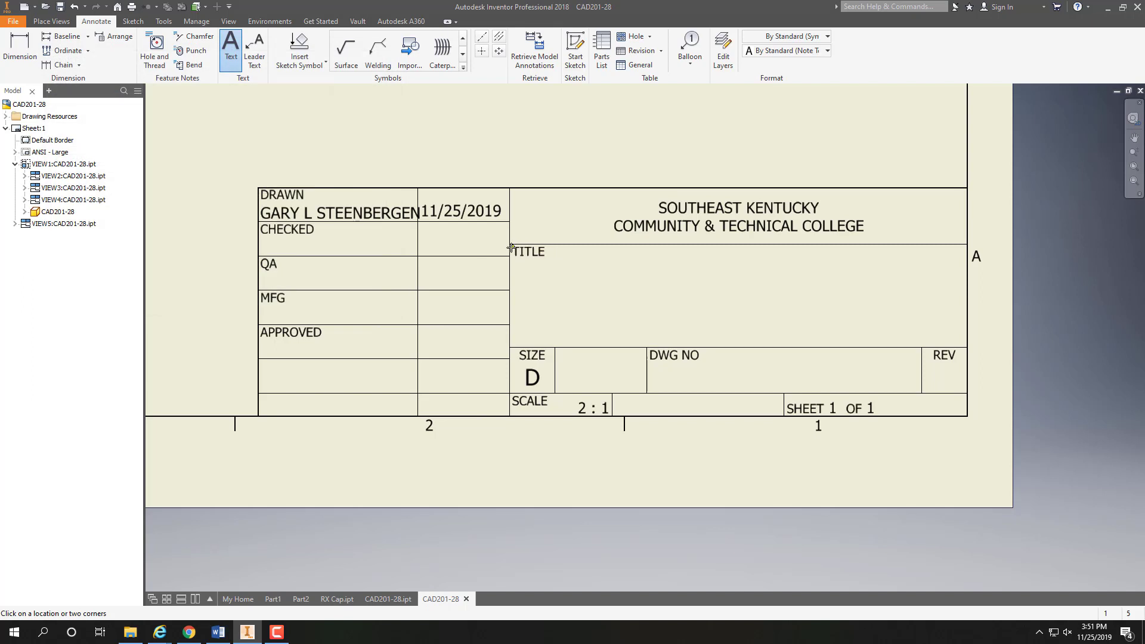
- Add a text box filling the title block's TITLE cell with the text P7-22 DIMENSIONING
{"action": "left_click_drag", "start_coordinate": [511, 245], "coordinate": [967, 349]}
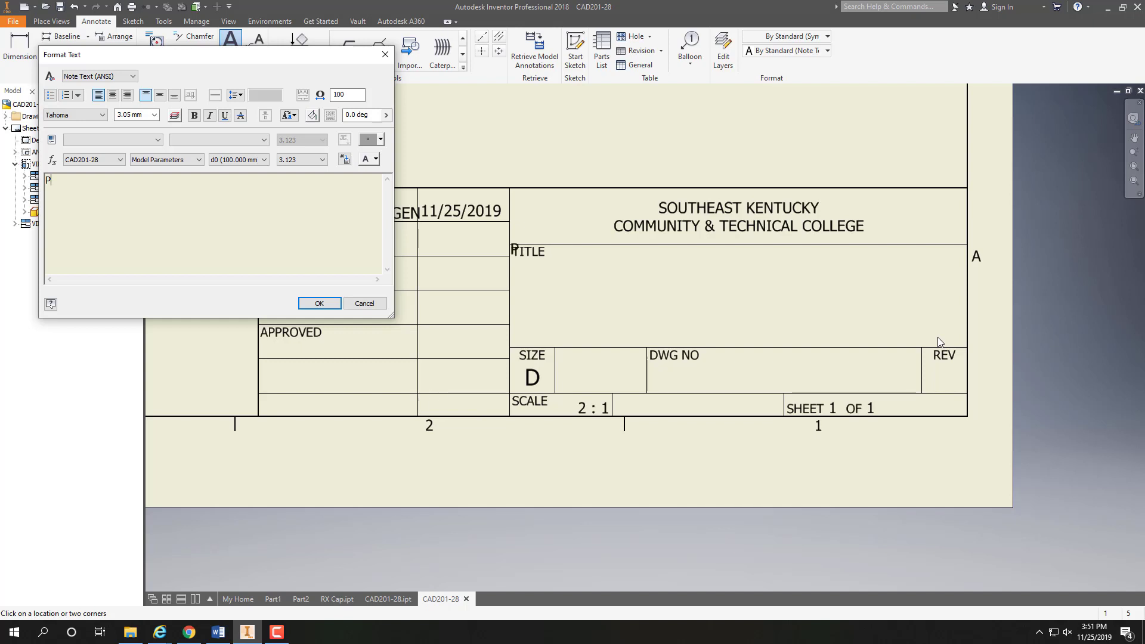
{"action": "type", "text": "-22 DIMENS"}
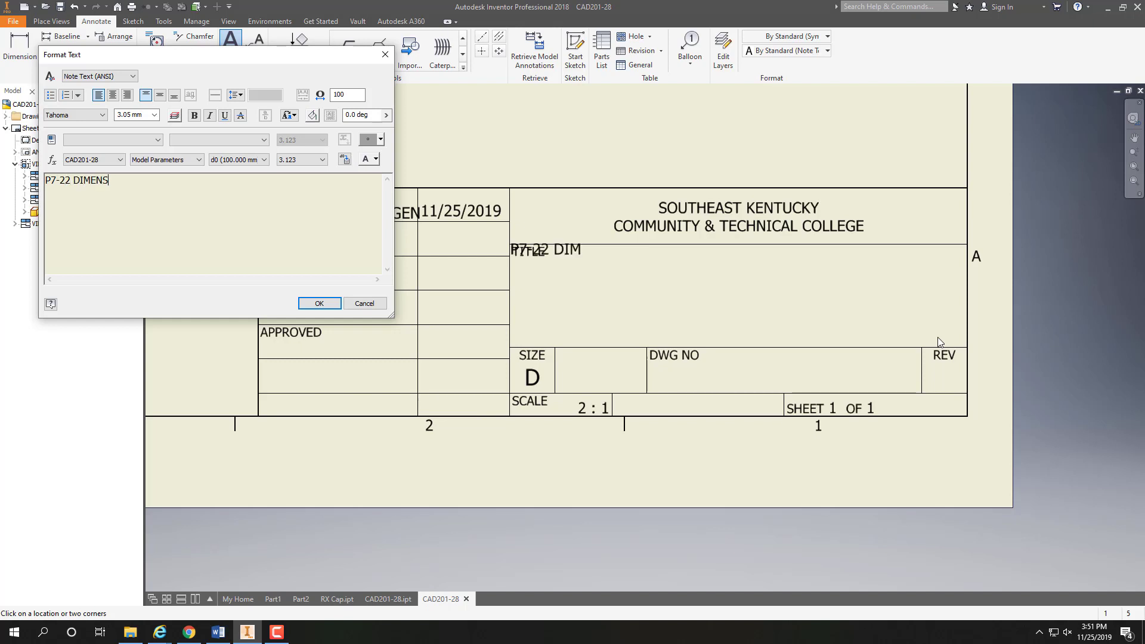
{"action": "type", "text": "IONING"}
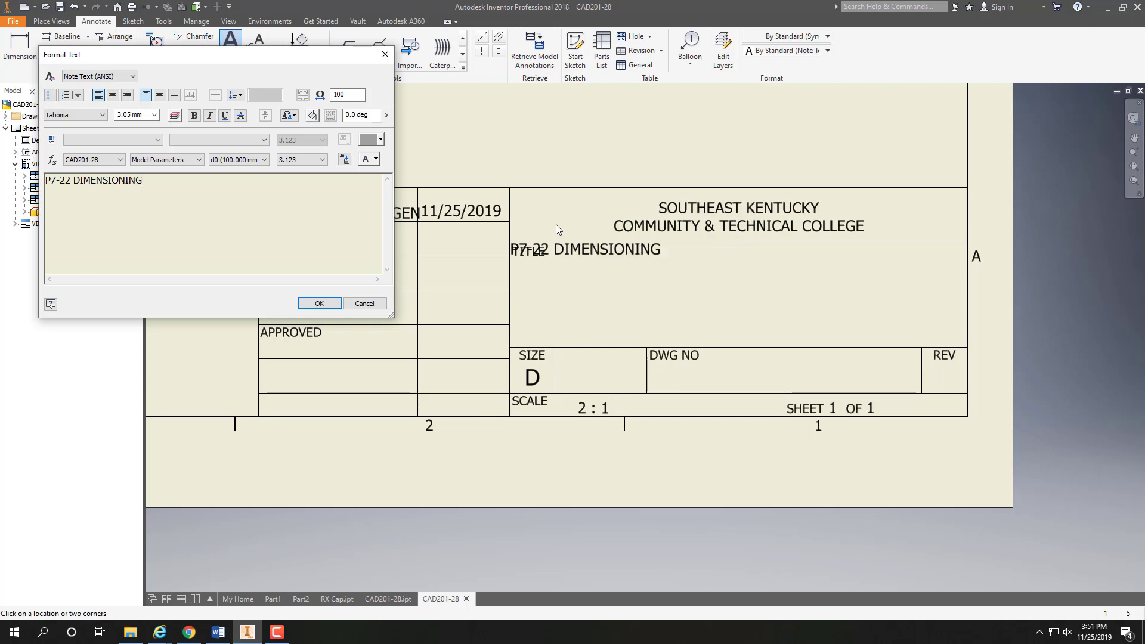
- Center the P7-22 DIMENSIONING text vertically and horizontally, set its height to 6.10 mm, and accept it
{"action": "left_click_drag", "start_coordinate": [154, 181], "coordinate": [17, 175]}
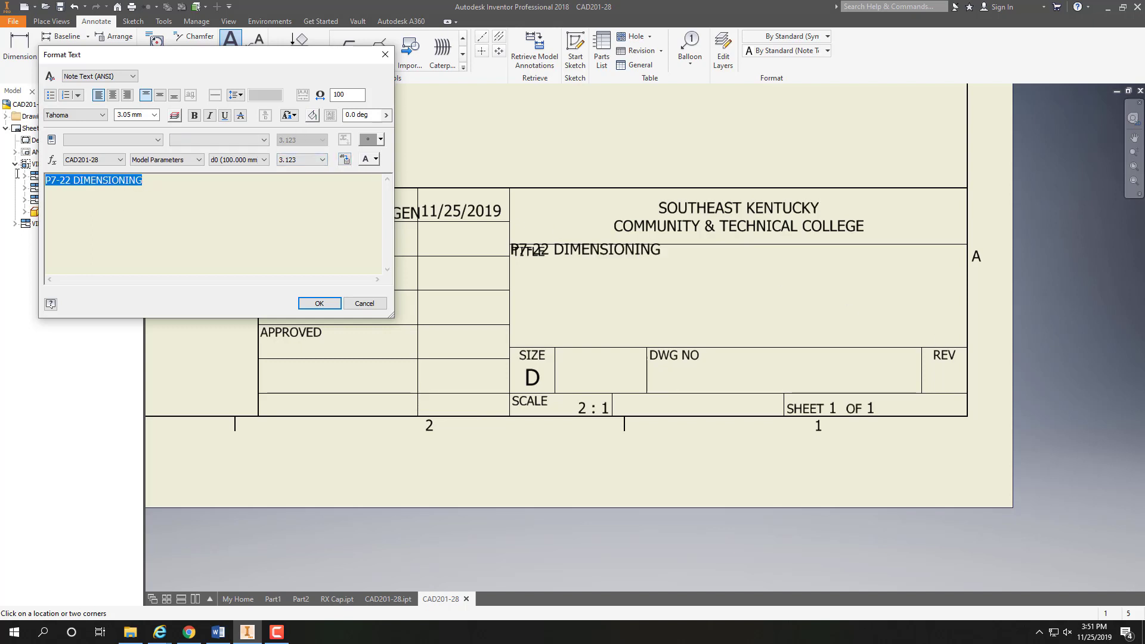
{"action": "left_click", "coordinate": [160, 96]}
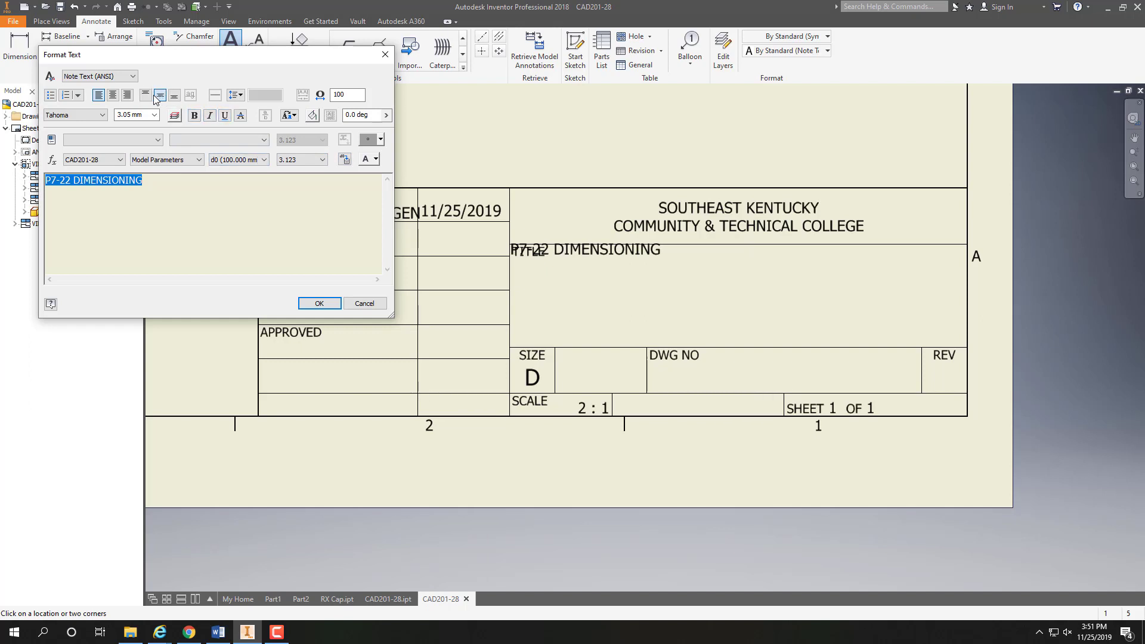
{"action": "left_click", "coordinate": [114, 95]}
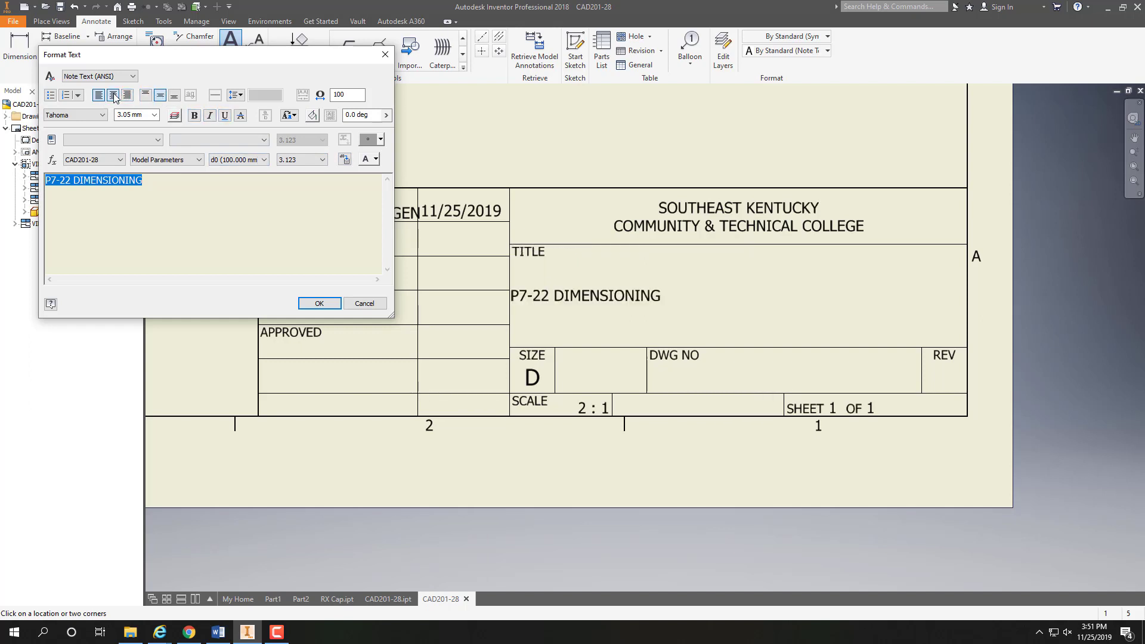
{"action": "left_click", "coordinate": [155, 116]}
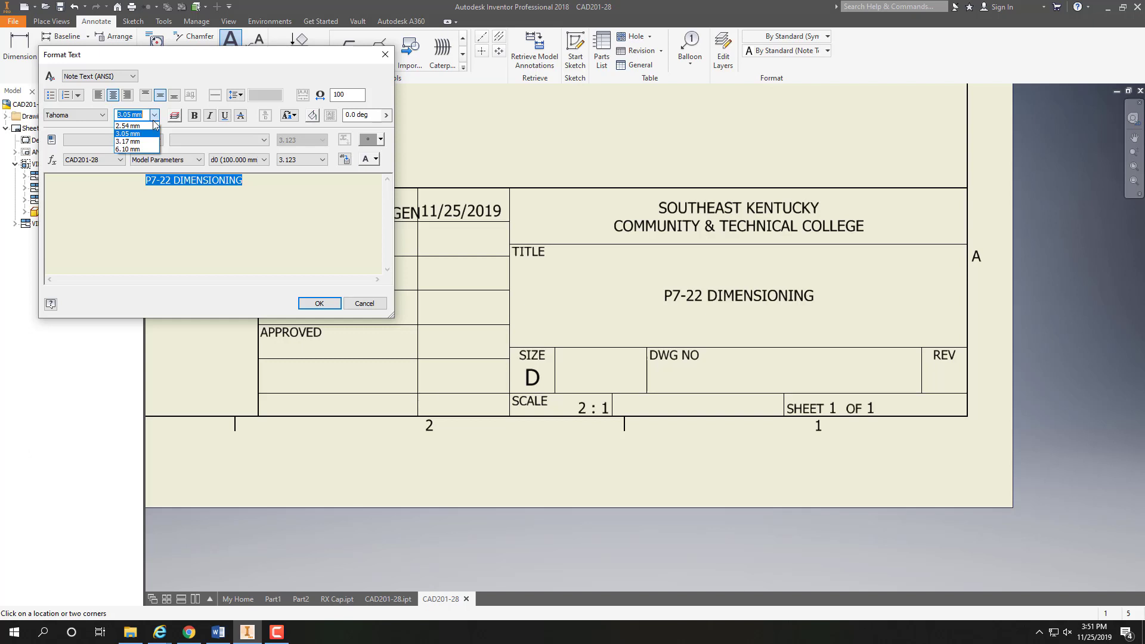
{"action": "left_click", "coordinate": [136, 149]}
{"action": "left_click", "coordinate": [330, 304]}
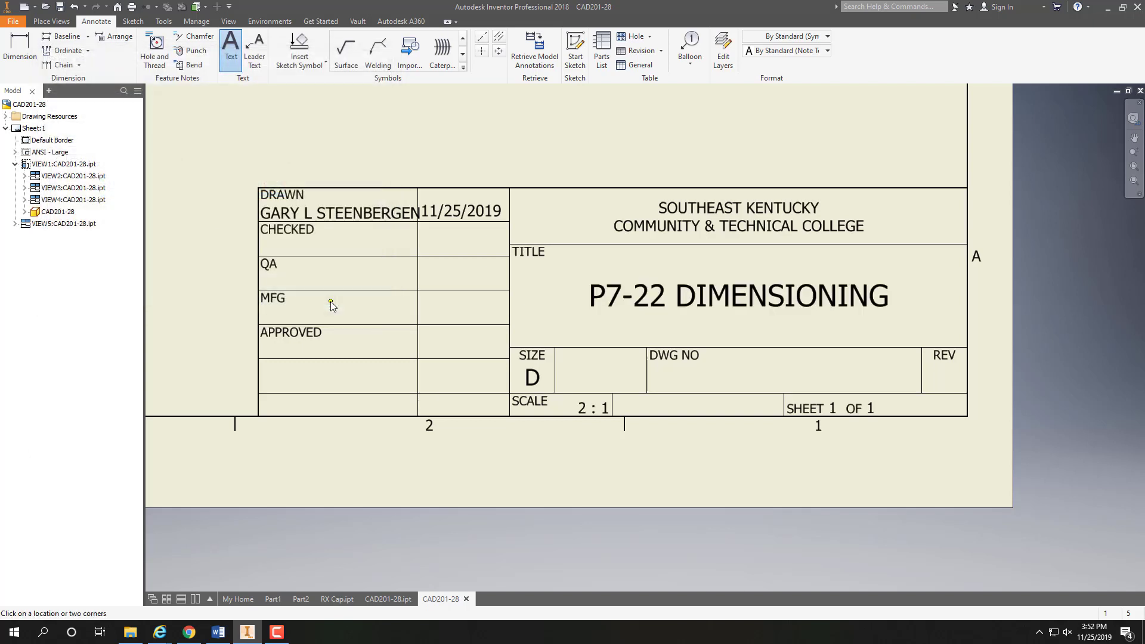
- Save the drawing as CAD201-28 in Inventor drawing (.dwg) format and show the whole sheet
{"action": "left_click", "coordinate": [60, 7]}
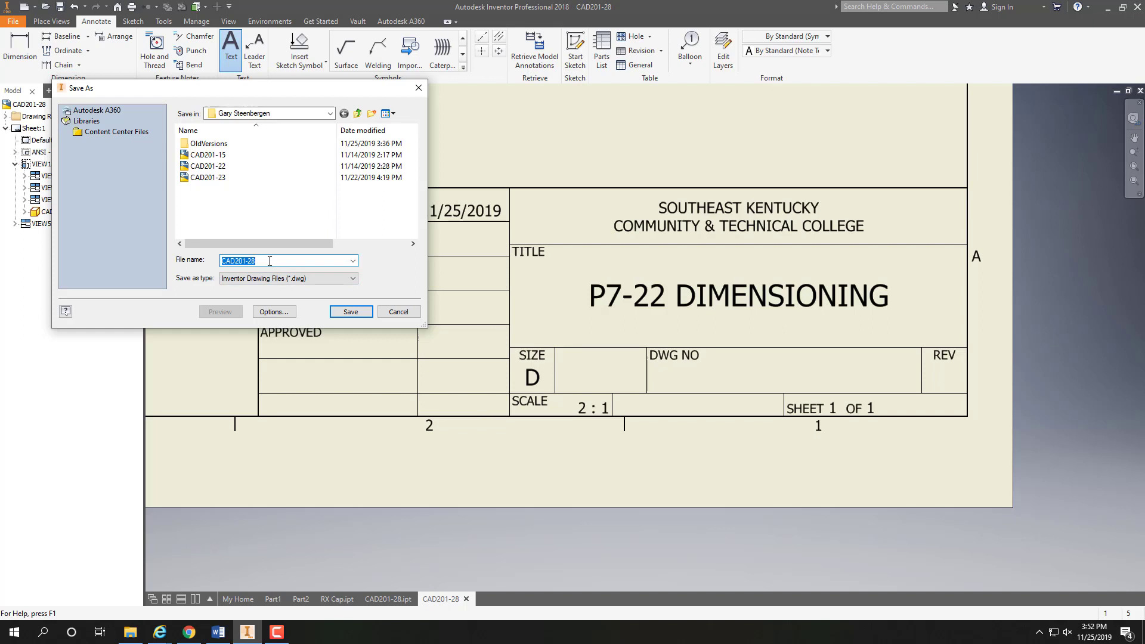
{"action": "left_click", "coordinate": [351, 312]}
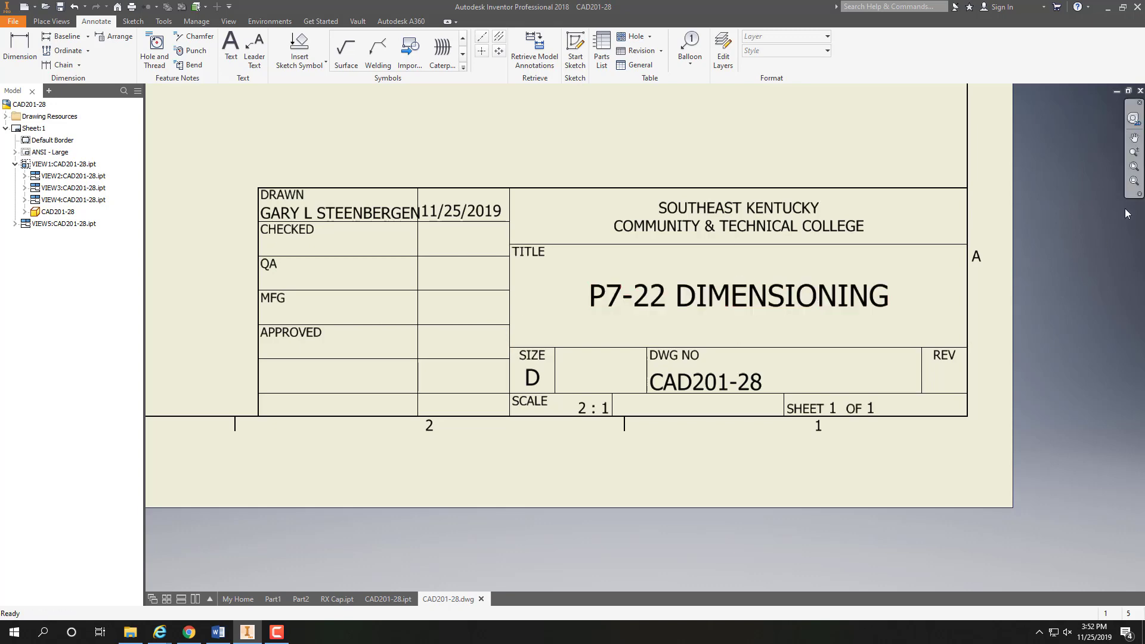
{"action": "left_click", "coordinate": [1134, 168]}
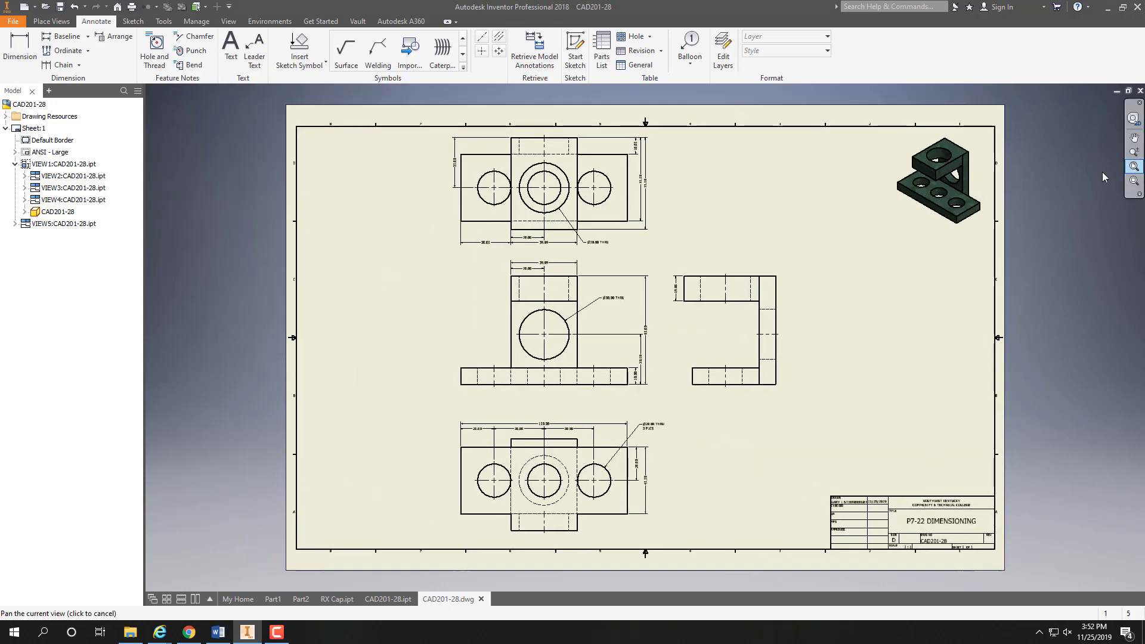